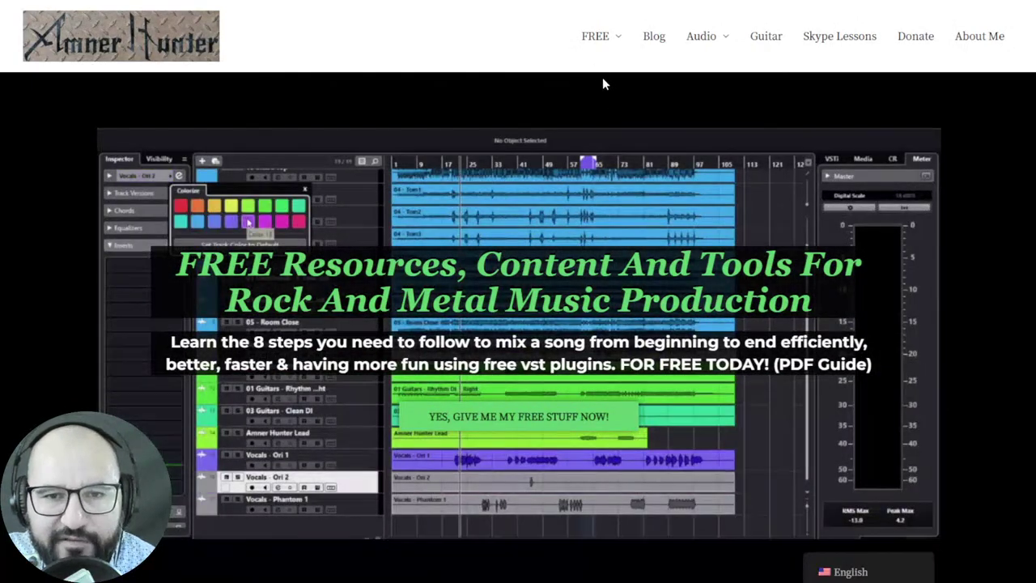
- Switch from the website to the REAPER project showing the Cab-Lab 4 plugin on the GTR BUS track
{"action": "mouse_move", "coordinate": [596, 45]}
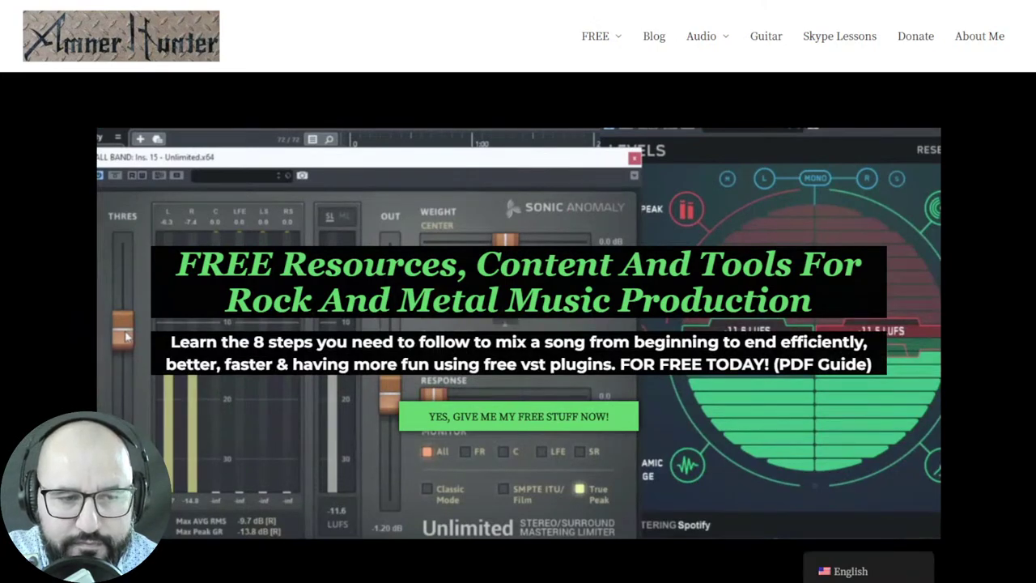
{"action": "key", "text": "alt+Tab"}
{"action": "key", "text": "alt+Tab"}
{"action": "key", "text": "Tab"}
{"action": "key", "text": "Tab"}
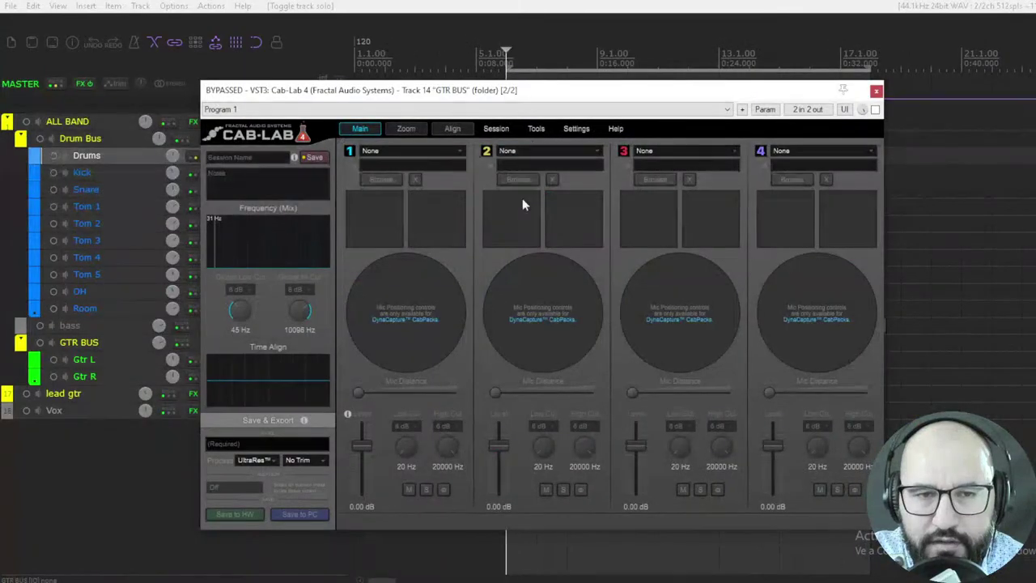
{"action": "left_click", "coordinate": [552, 97]}
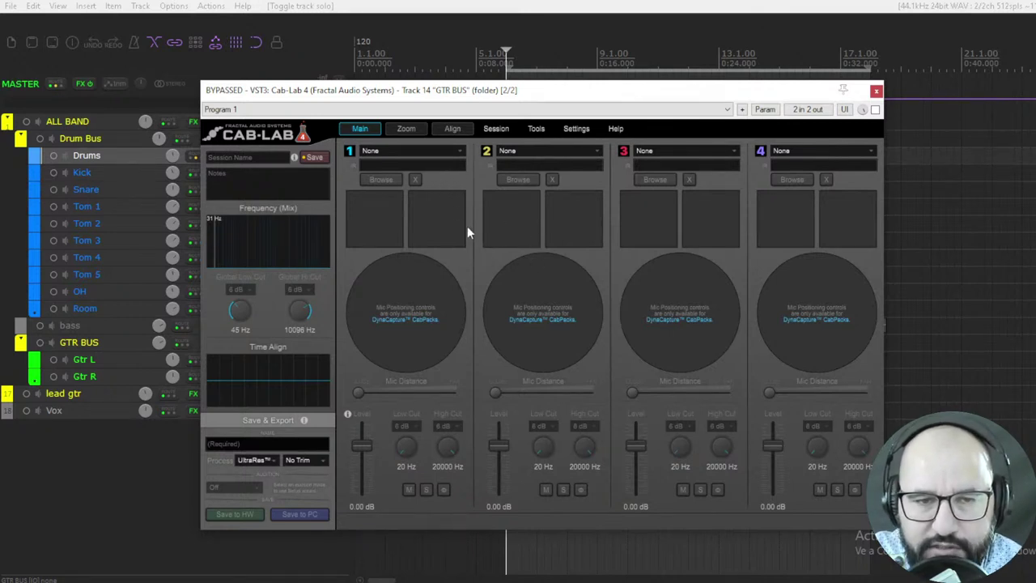
- Set cabinet slots 1, 2 and 3 to Single IR Mode
{"action": "left_click", "coordinate": [387, 153]}
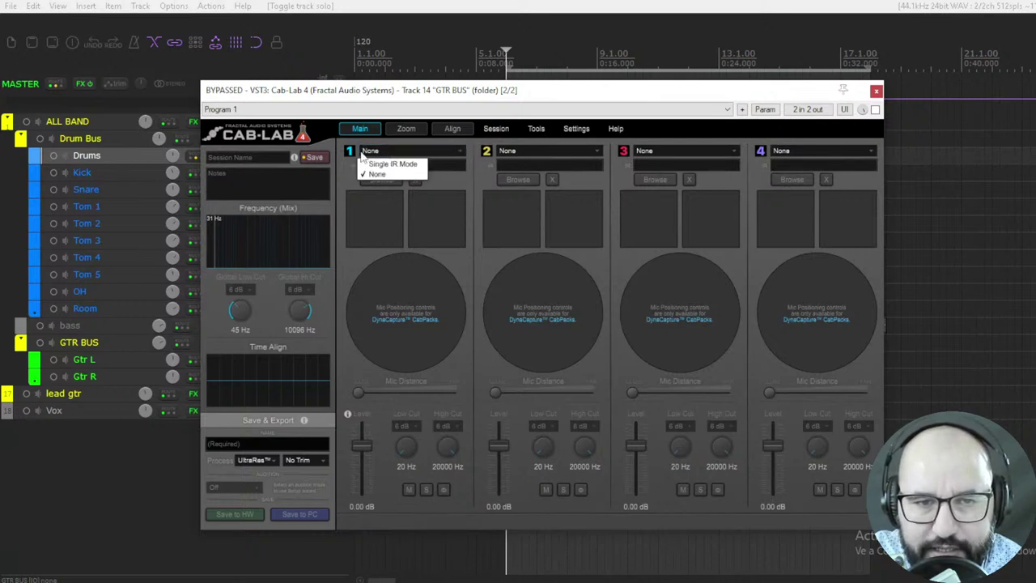
{"action": "left_click", "coordinate": [385, 149]}
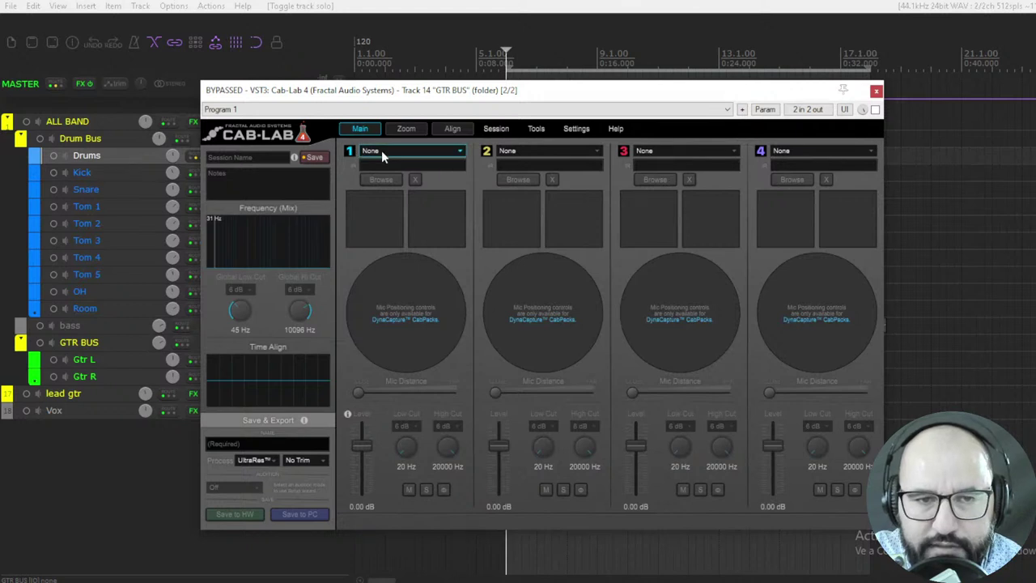
{"action": "left_click", "coordinate": [381, 151]}
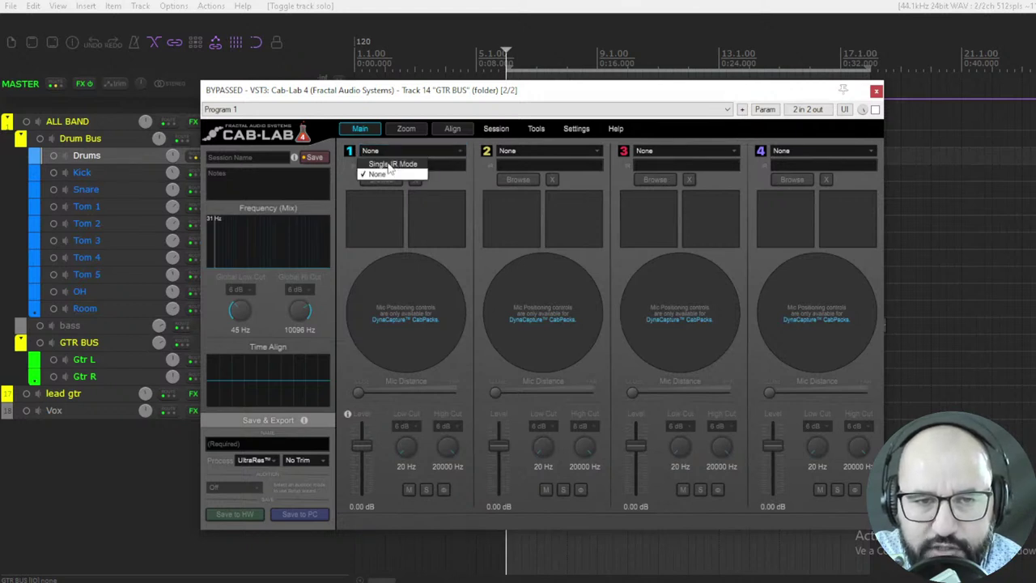
{"action": "left_click", "coordinate": [391, 164]}
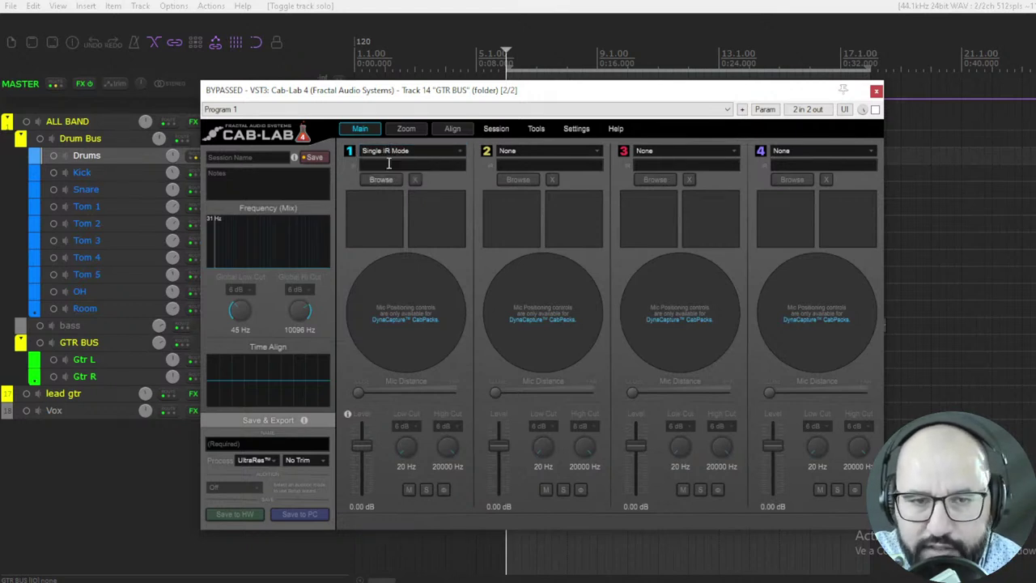
{"action": "left_click", "coordinate": [512, 152]}
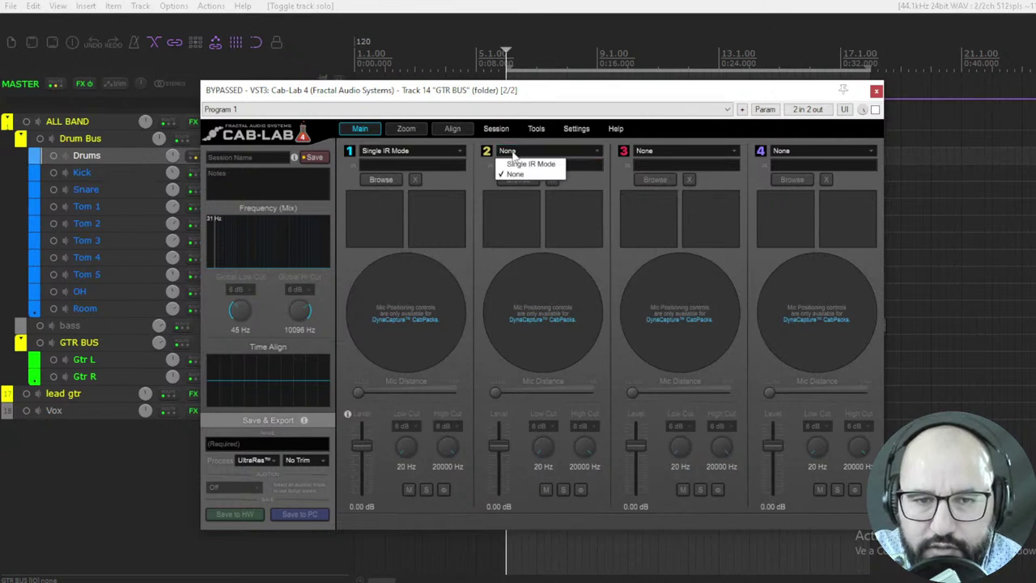
{"action": "left_click", "coordinate": [519, 164]}
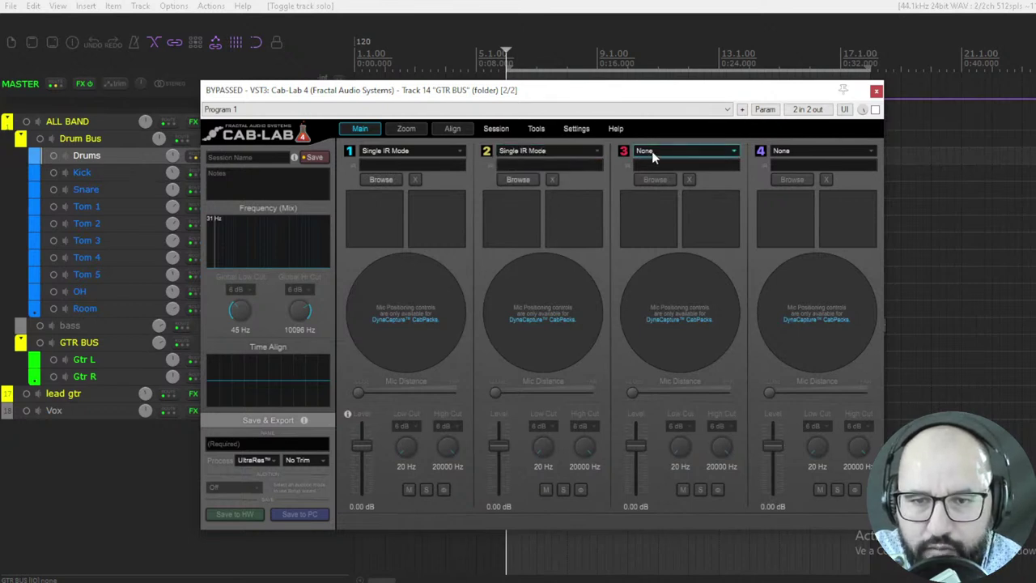
{"action": "left_click", "coordinate": [648, 153]}
{"action": "left_click", "coordinate": [656, 164]}
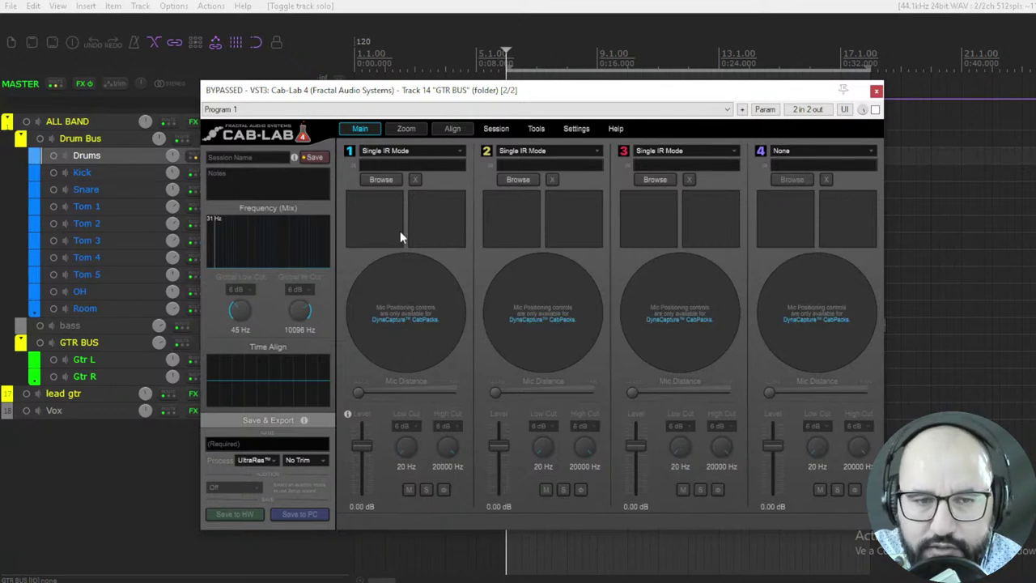
- Load the s-preshigh impulse response from the AMAZING IMPULSE PACK folder into slot 1
{"action": "left_click", "coordinate": [382, 181]}
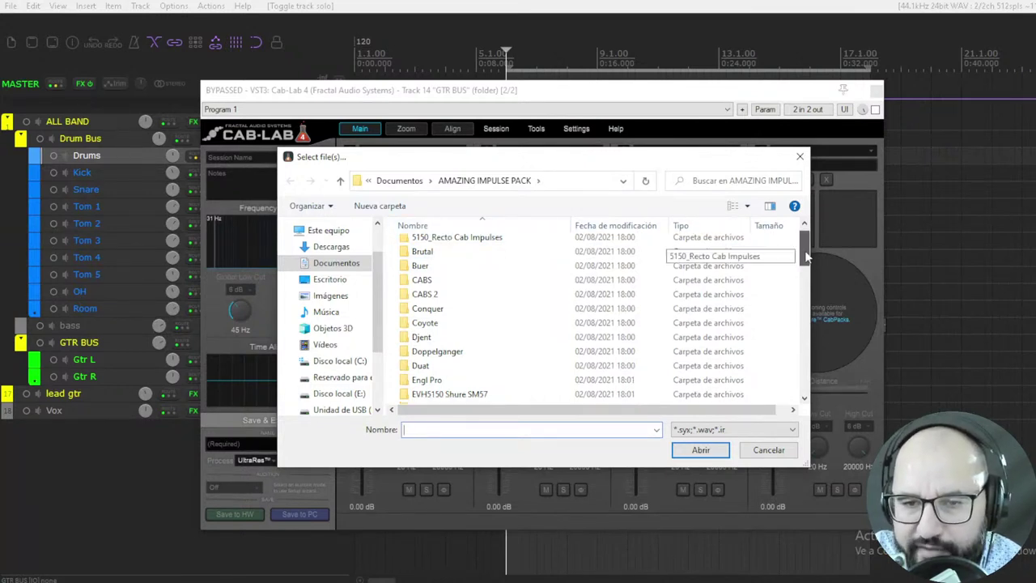
{"action": "left_click_drag", "start_coordinate": [803, 249], "coordinate": [806, 393]}
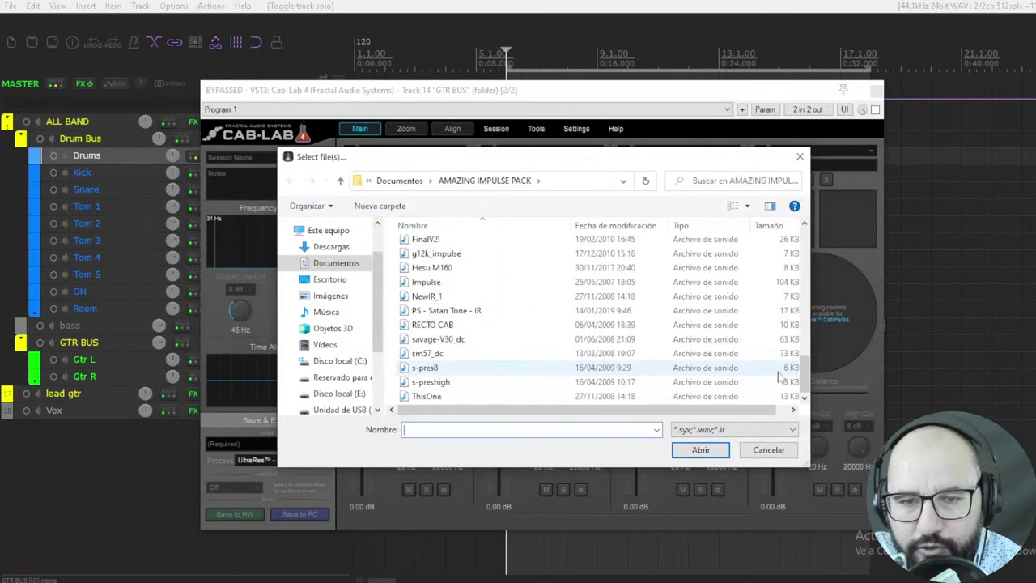
{"action": "mouse_move", "coordinate": [805, 382]}
{"action": "left_mouse_down"}
{"action": "mouse_move", "coordinate": [803, 354]}
{"action": "mouse_move", "coordinate": [804, 386]}
{"action": "left_mouse_up"}
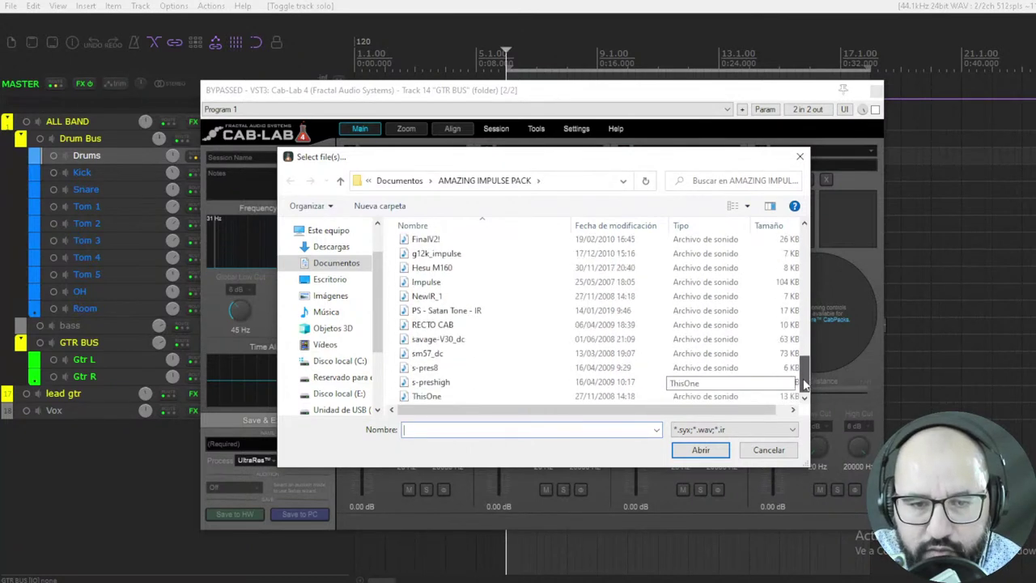
{"action": "double_click", "coordinate": [442, 383]}
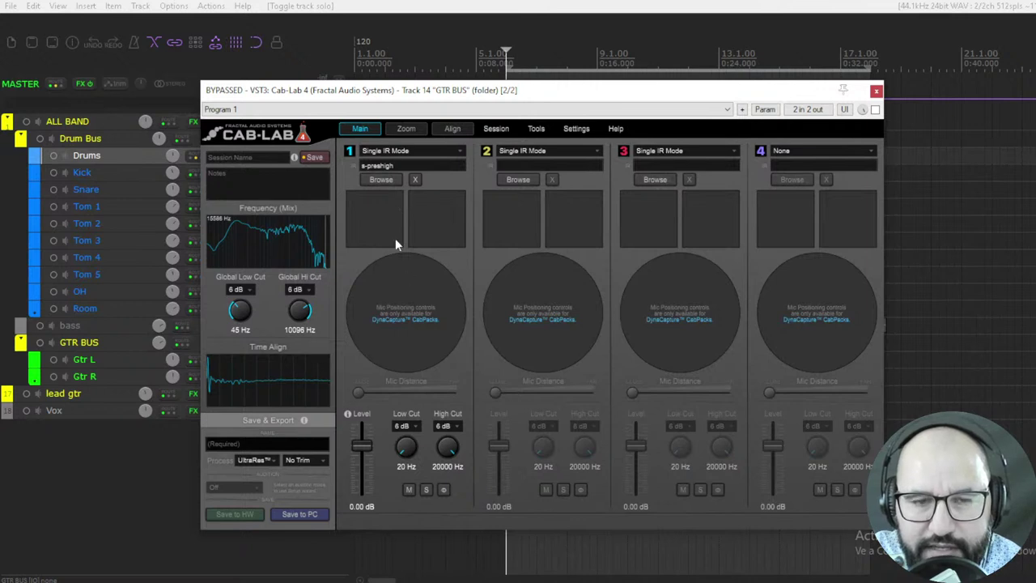
- Load the BEST IR IN THE WORLD impulse response from the AMAZING IMPULSE PACK folder into slot 2
{"action": "left_click", "coordinate": [518, 181]}
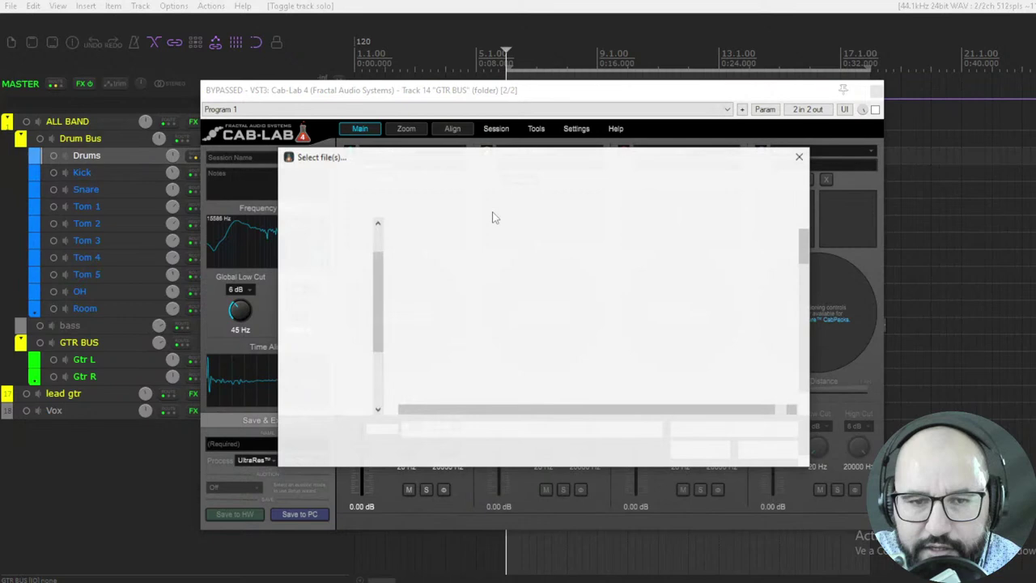
{"action": "left_click_drag", "start_coordinate": [806, 243], "coordinate": [806, 349]}
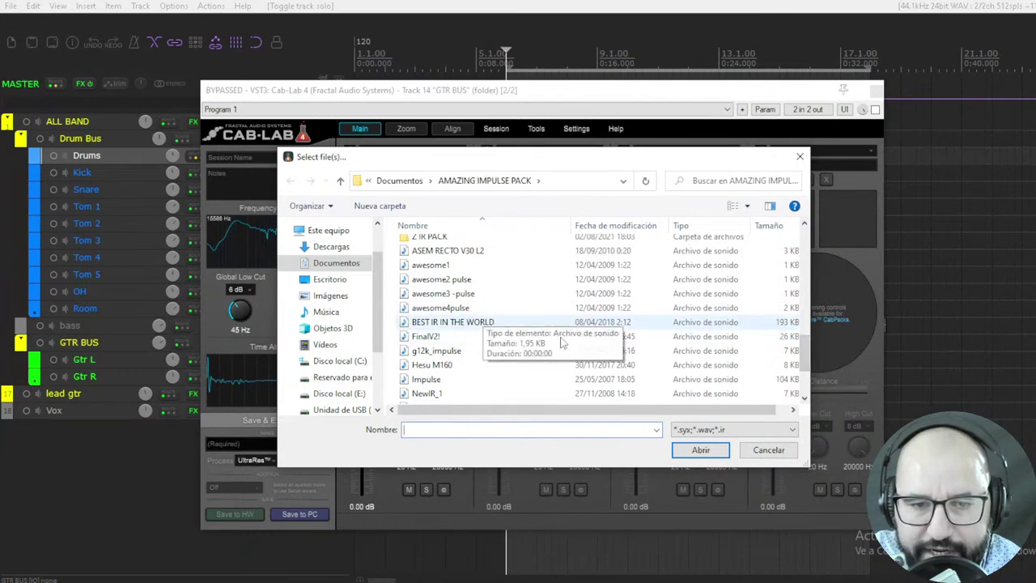
{"action": "double_click", "coordinate": [471, 322]}
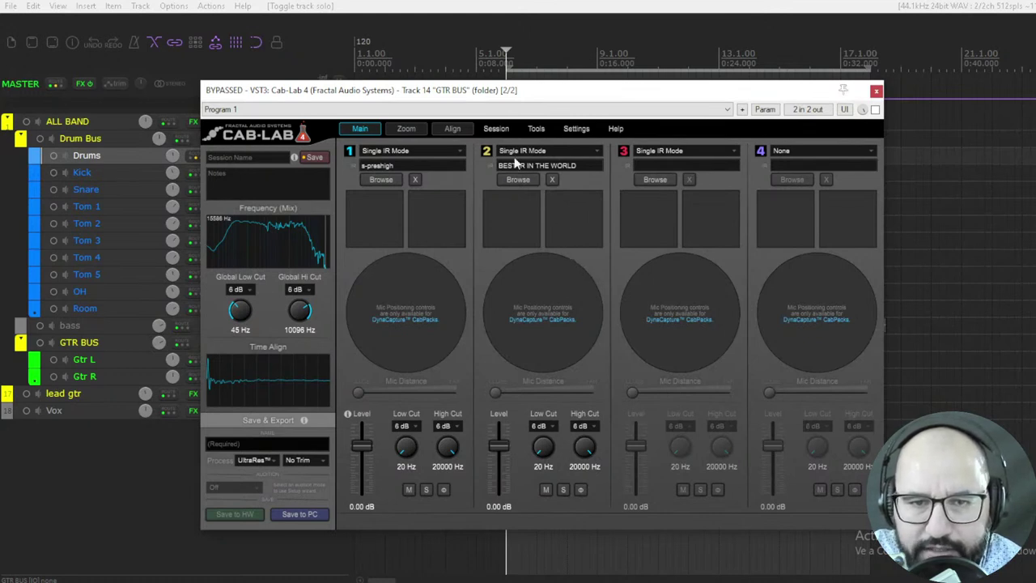
- Load the PS - Satan Tone - IR impulse response from the AMAZING IMPULSE PACK folder into slot 3
{"action": "left_click", "coordinate": [655, 180]}
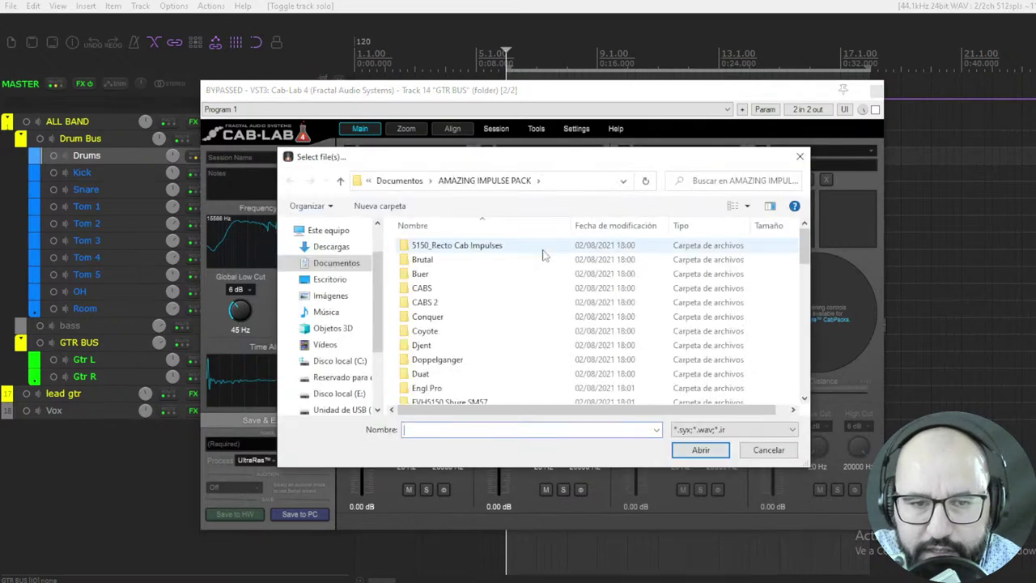
{"action": "left_click_drag", "start_coordinate": [804, 253], "coordinate": [797, 365]}
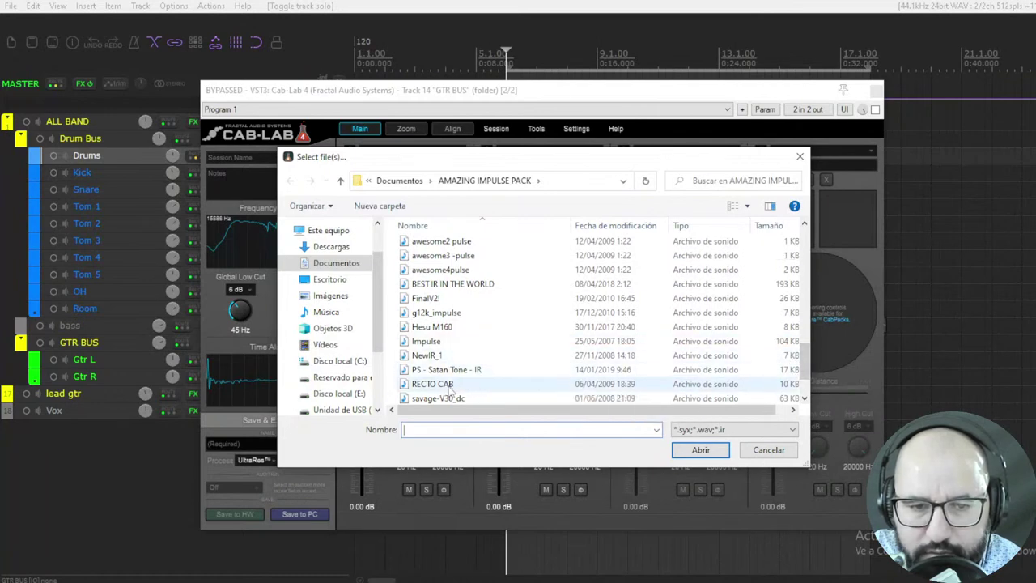
{"action": "double_click", "coordinate": [454, 373]}
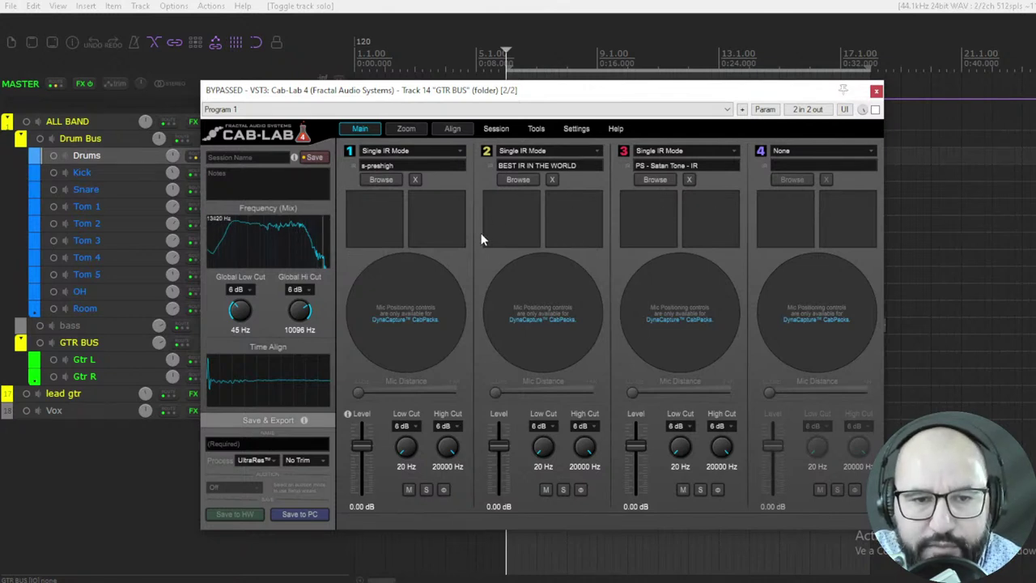
- Mute and unmute slots 2 and 3 to compare their effect on the mixed frequency curve
{"action": "left_click", "coordinate": [546, 490]}
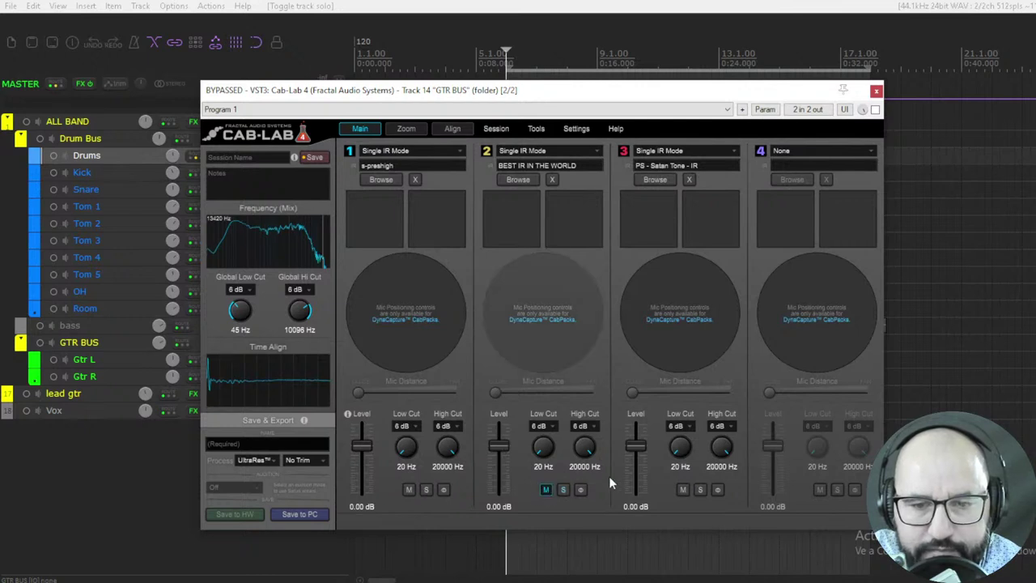
{"action": "left_click", "coordinate": [682, 490]}
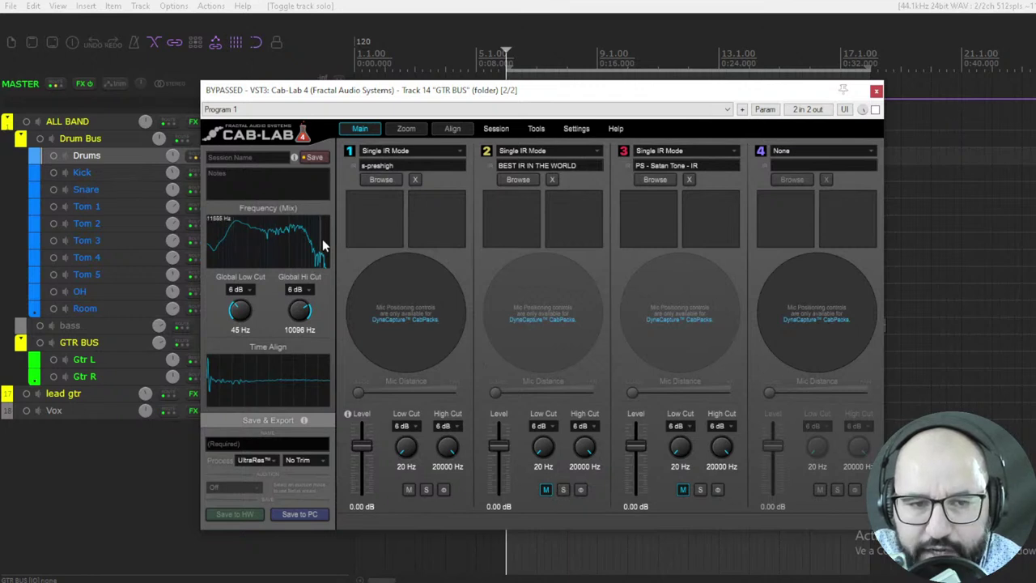
{"action": "left_click", "coordinate": [546, 489]}
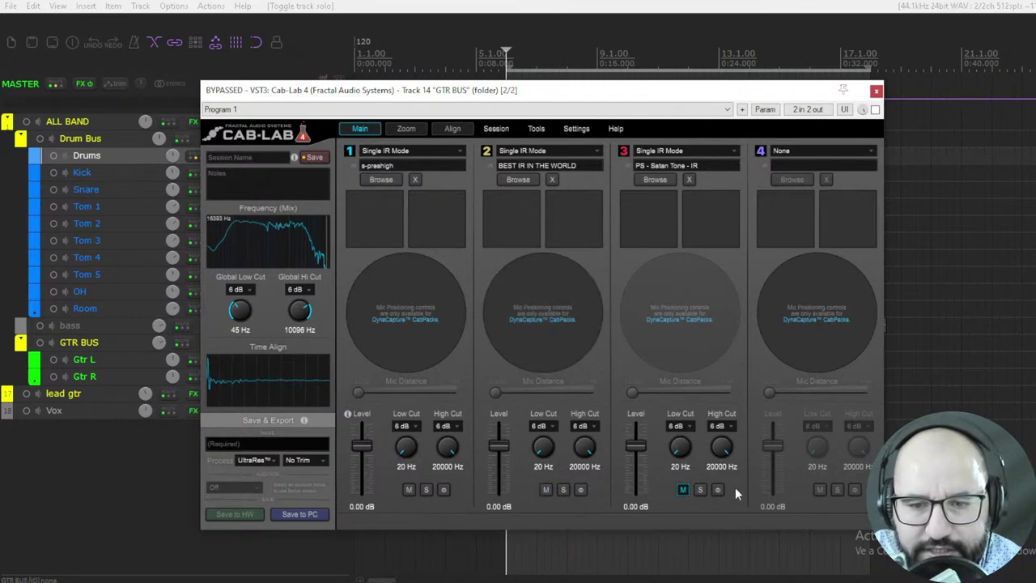
{"action": "left_click", "coordinate": [684, 490]}
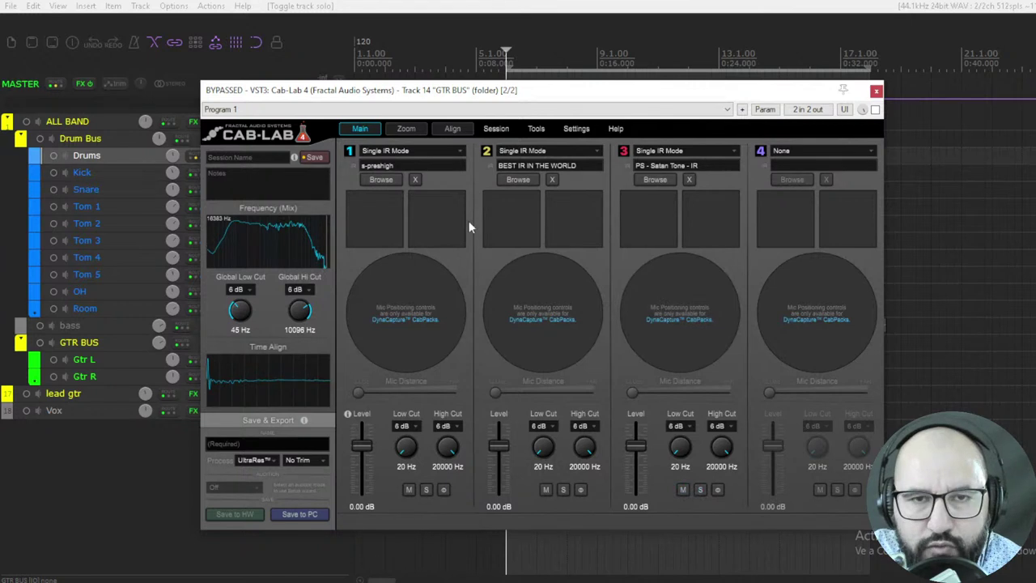
{"action": "left_click", "coordinate": [546, 489]}
{"action": "left_click", "coordinate": [682, 490]}
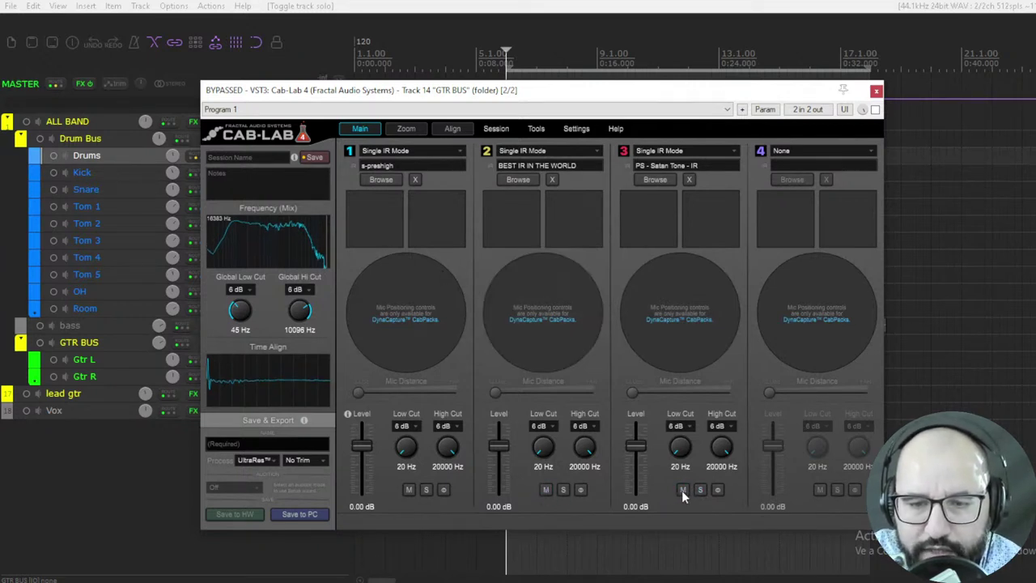
- Solo and unsolo slot 1, and mute slots 2 and 3 to isolate the s-preshigh impulse response
{"action": "left_click", "coordinate": [426, 490]}
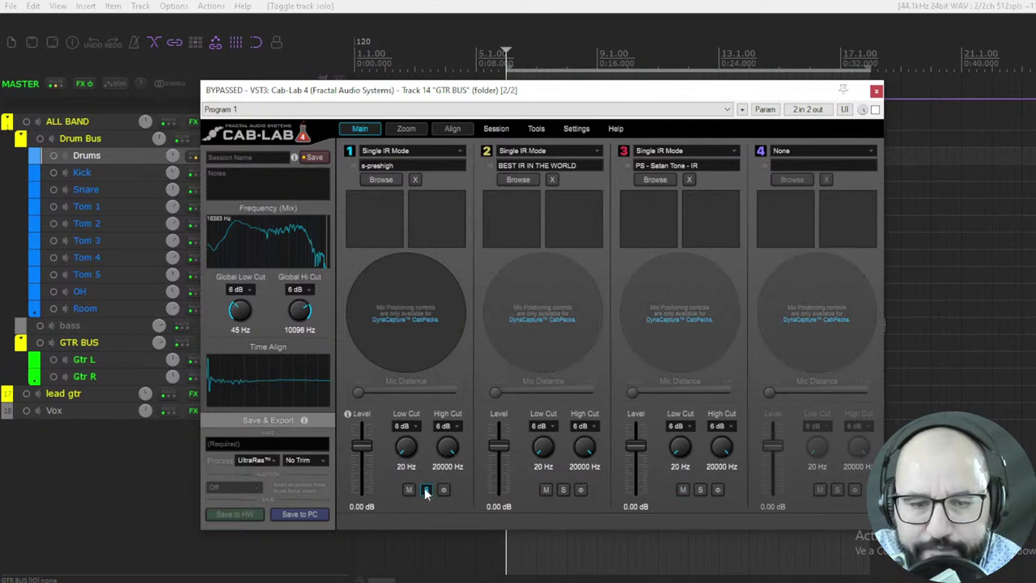
{"action": "left_click", "coordinate": [426, 490]}
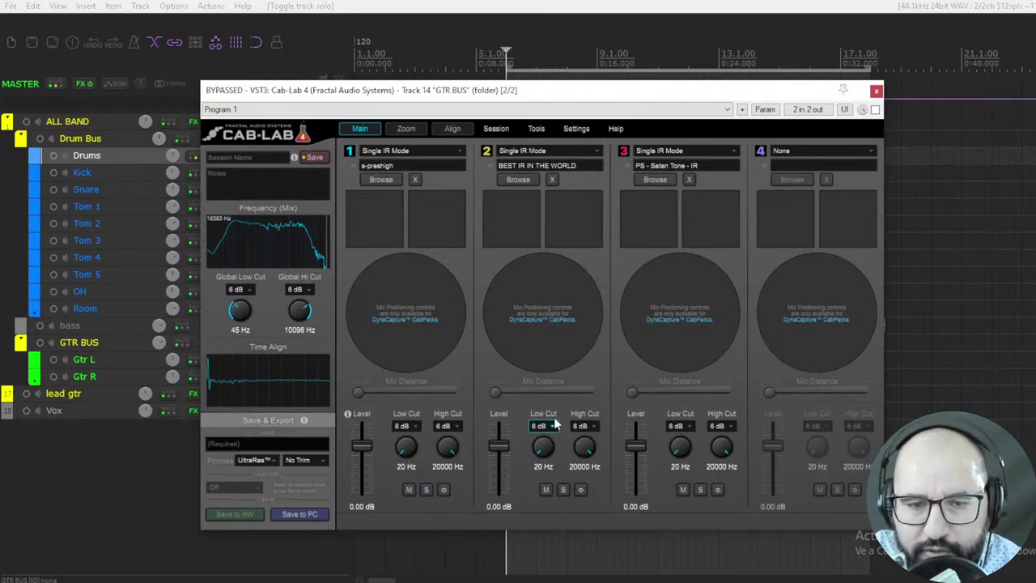
{"action": "left_click", "coordinate": [546, 490]}
{"action": "left_click", "coordinate": [684, 490]}
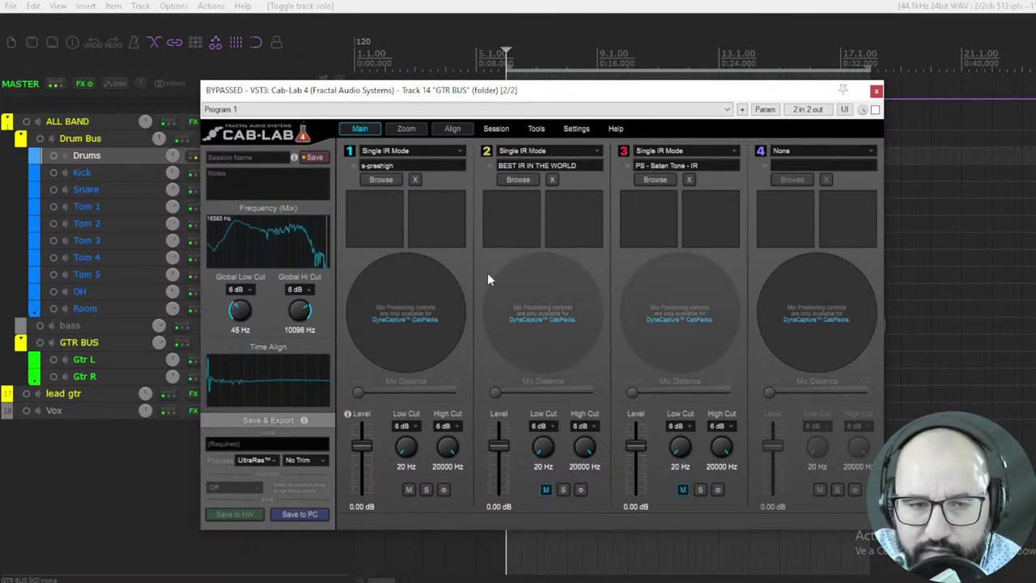
- Try slot 1's low cut at about 81 Hz and its high cut, return them to 20 Hz and 20000 Hz, and choose a 6 dB low-cut slope
{"action": "left_click_drag", "start_coordinate": [402, 449], "coordinate": [397, 308]}
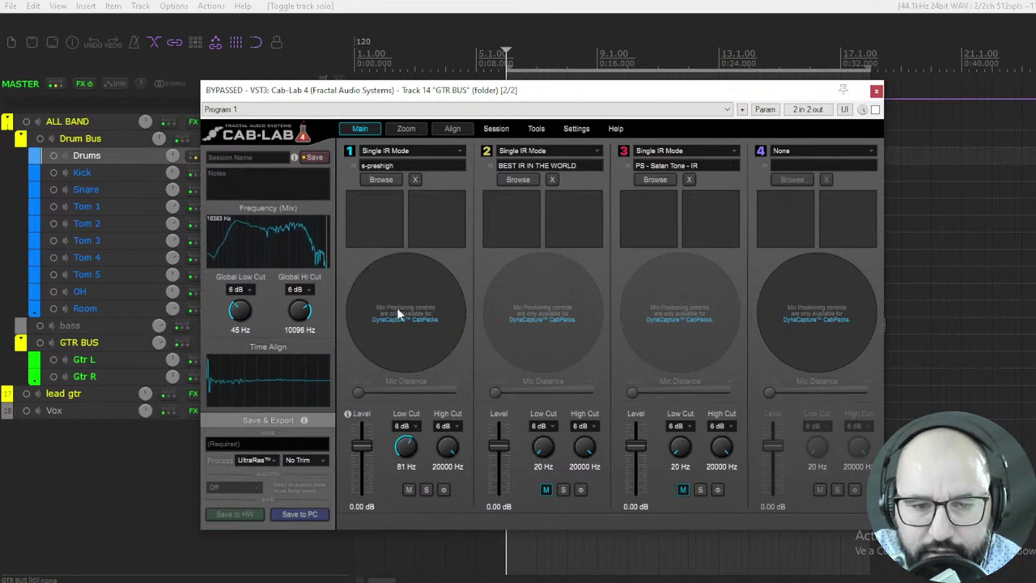
{"action": "left_click_drag", "start_coordinate": [407, 417], "coordinate": [454, 502]}
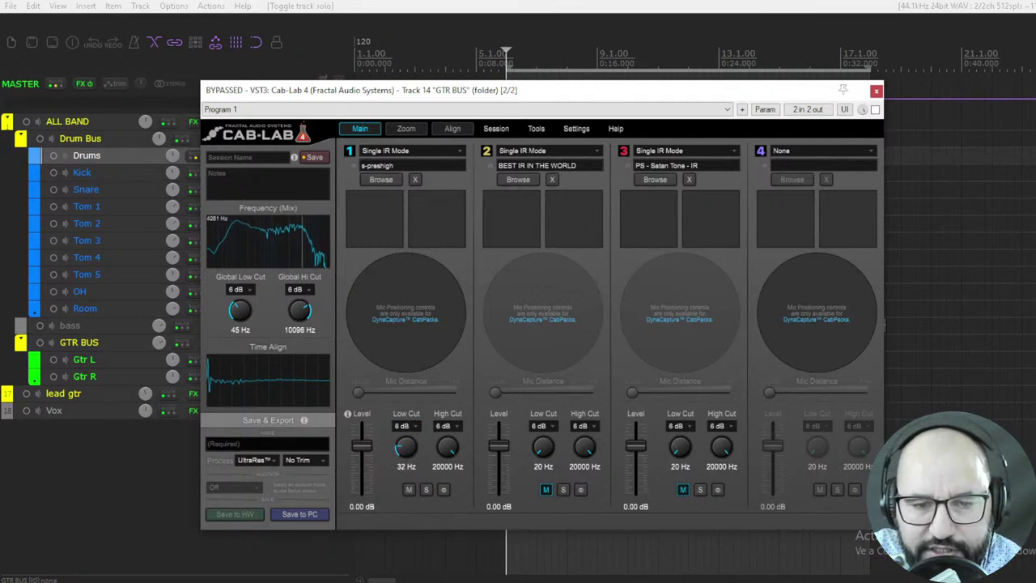
{"action": "left_click_drag", "start_coordinate": [451, 448], "coordinate": [468, 297]}
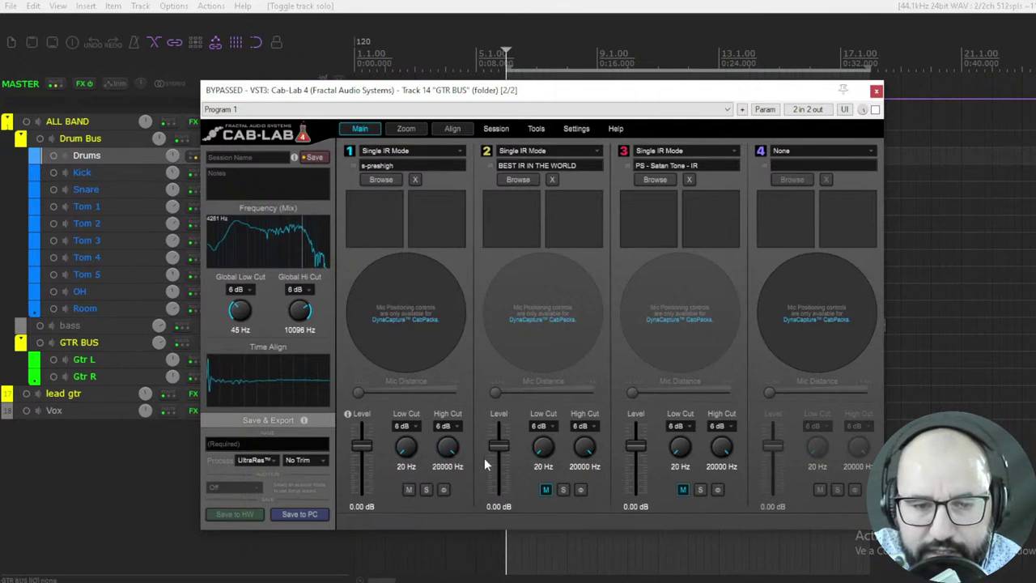
{"action": "left_click", "coordinate": [413, 426]}
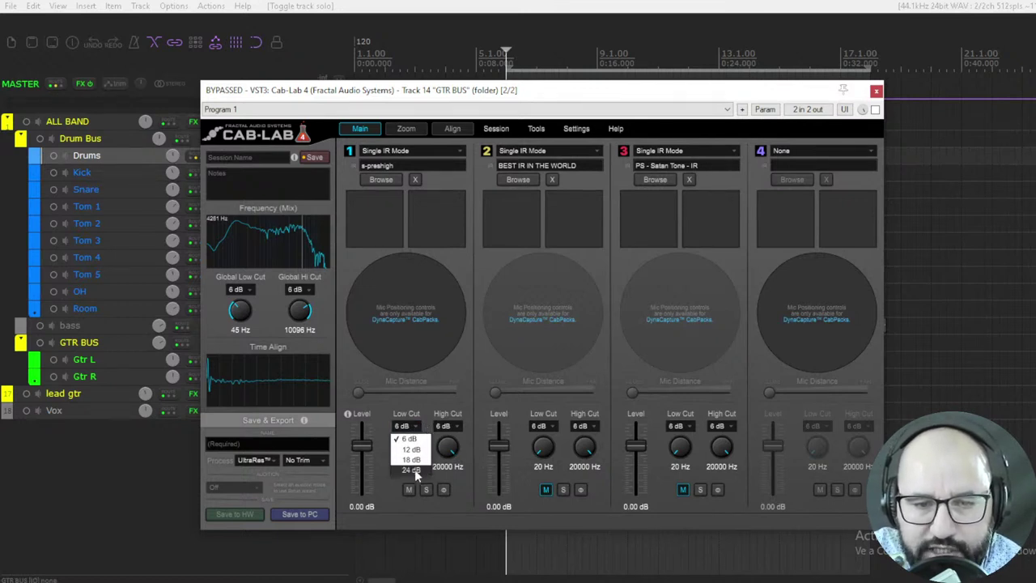
{"action": "left_click", "coordinate": [417, 438]}
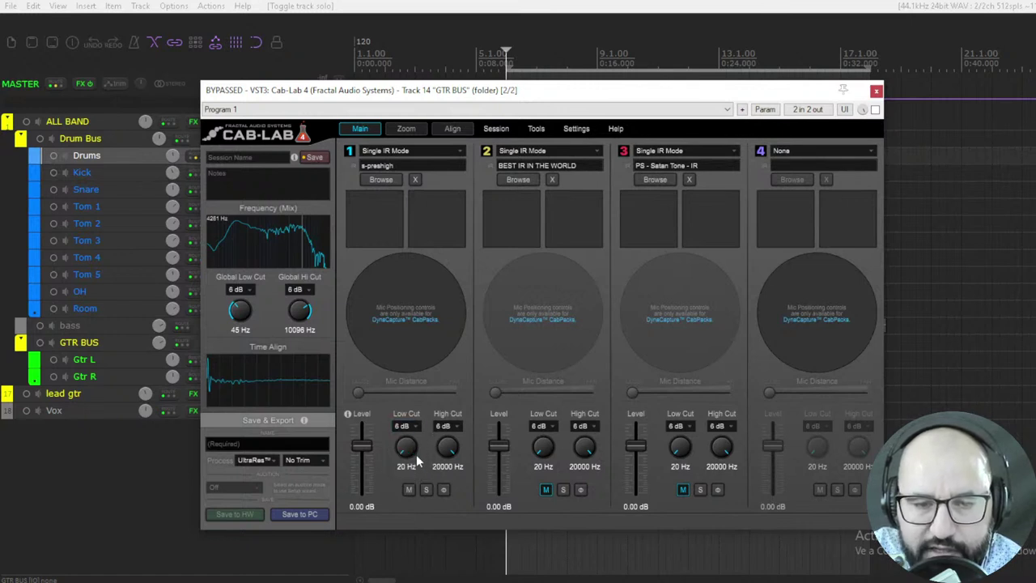
- Toggle the phase inversion of slot 1 and leave it switched on
{"action": "left_click", "coordinate": [445, 490]}
{"action": "left_click", "coordinate": [445, 491]}
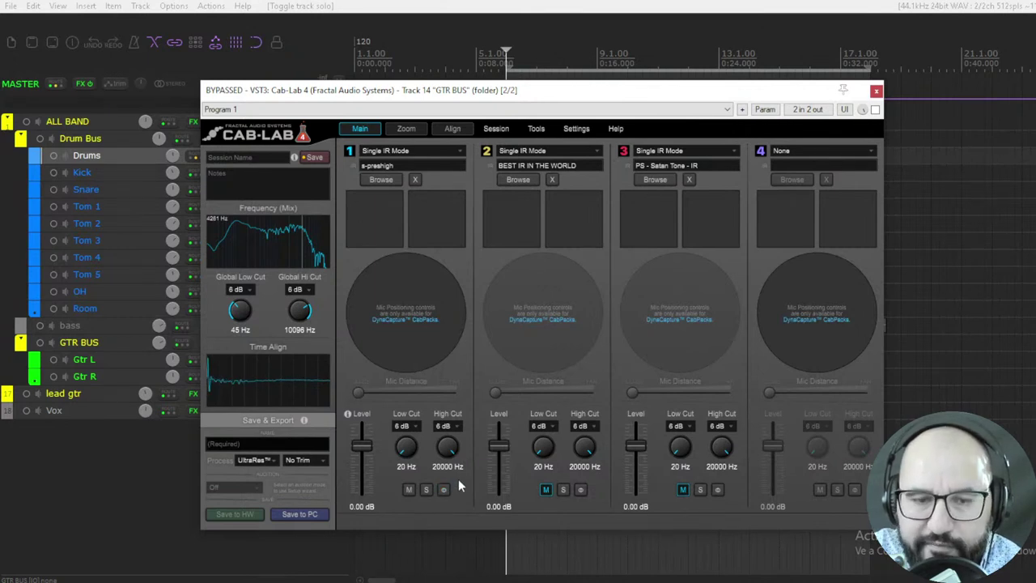
{"action": "left_click", "coordinate": [445, 490]}
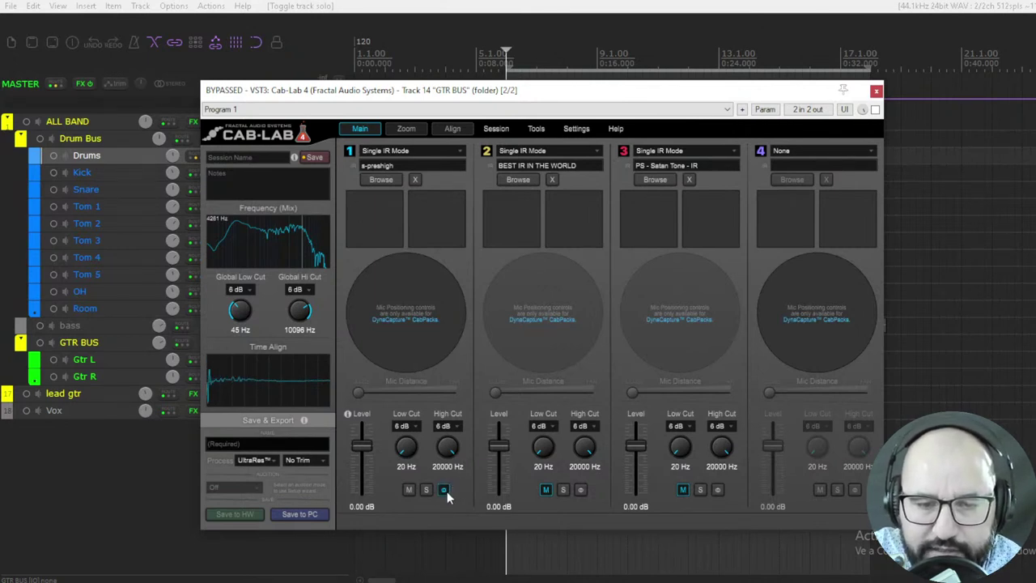
- Toggle the phase inversion of slot 1 and leave it off, and unmute slots 2 and 3
{"action": "left_click", "coordinate": [446, 490]}
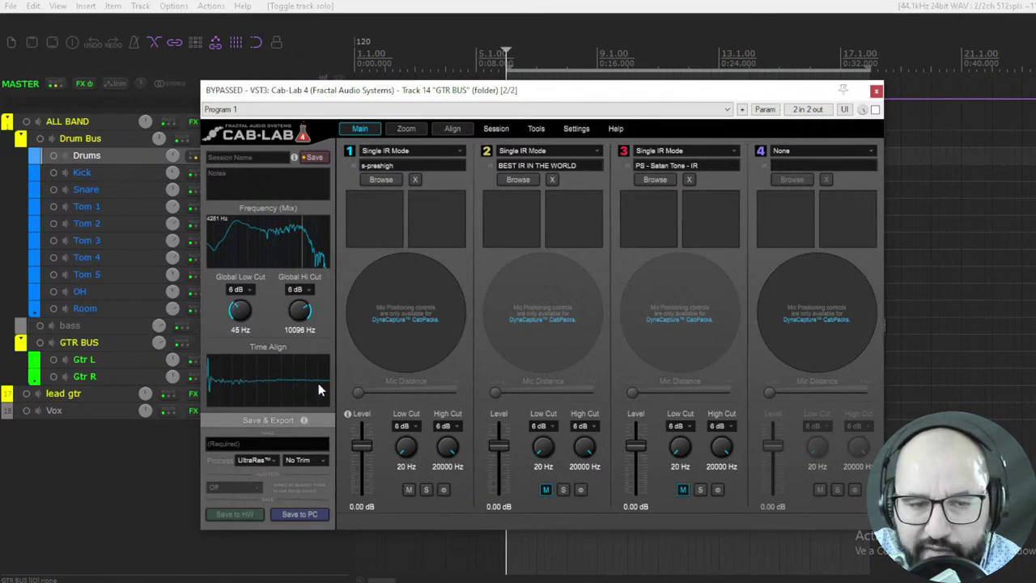
{"action": "left_click", "coordinate": [443, 490]}
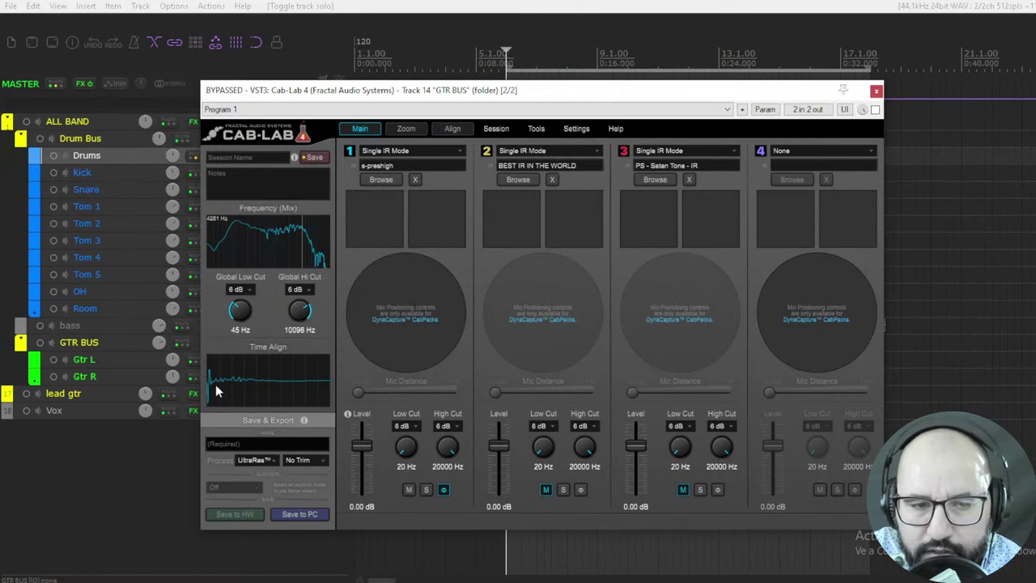
{"action": "left_click", "coordinate": [444, 490]}
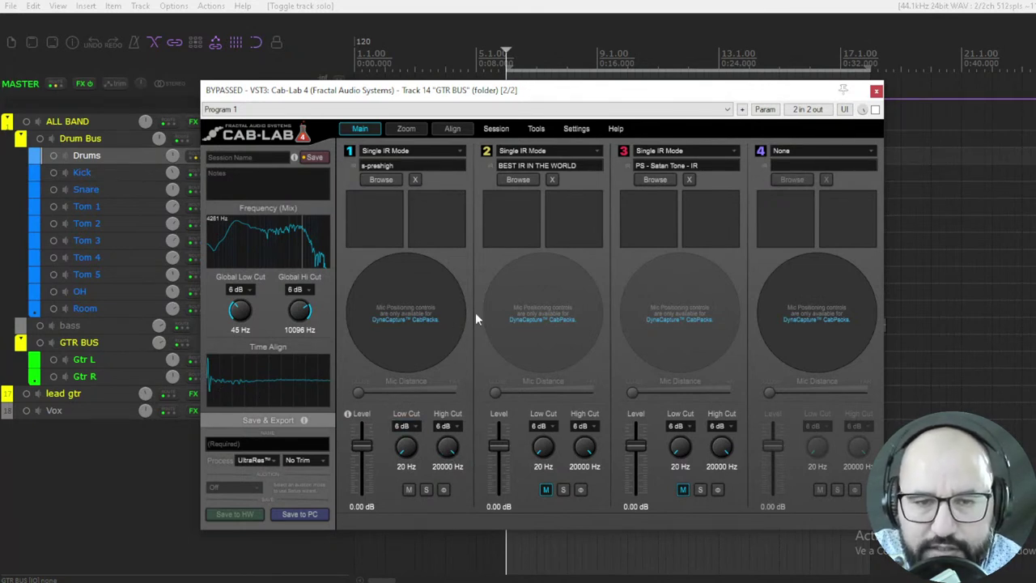
{"action": "left_click", "coordinate": [546, 489]}
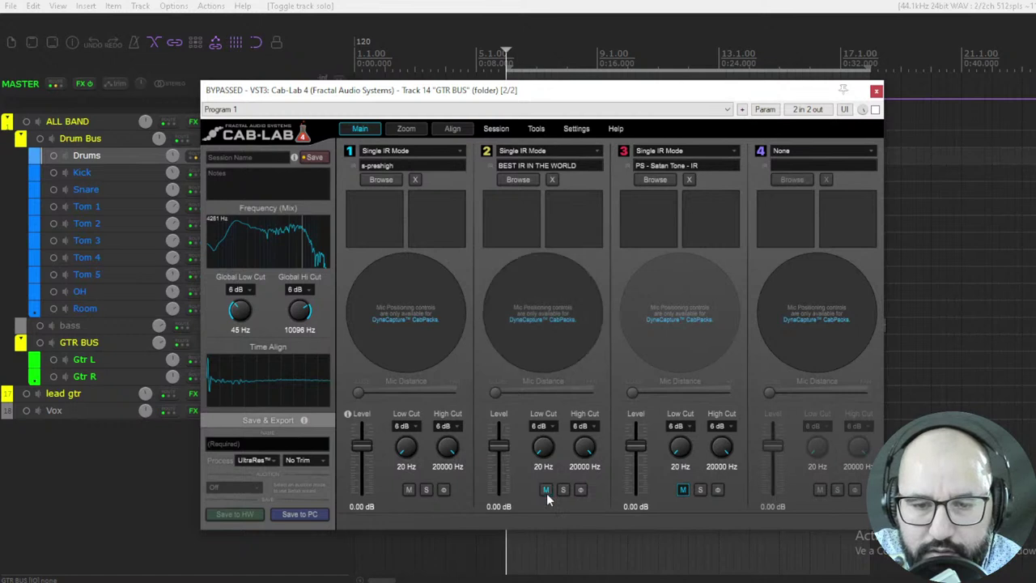
{"action": "left_click", "coordinate": [682, 490]}
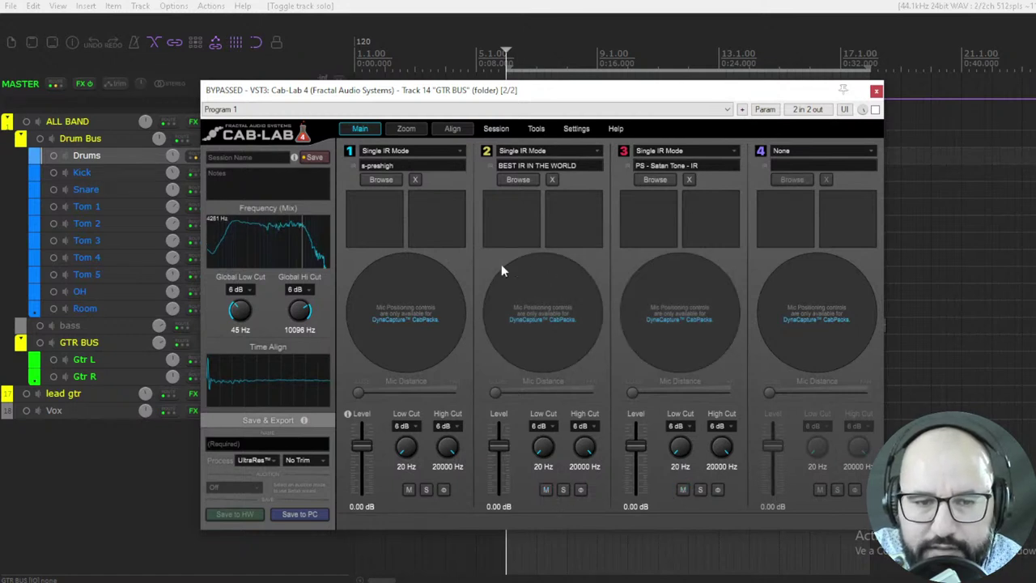
- Examine the enlarged frequency curves of slots 1, 2 and 3, and try slot 2's level fader before returning it to 0 dB
{"action": "left_click", "coordinate": [406, 129]}
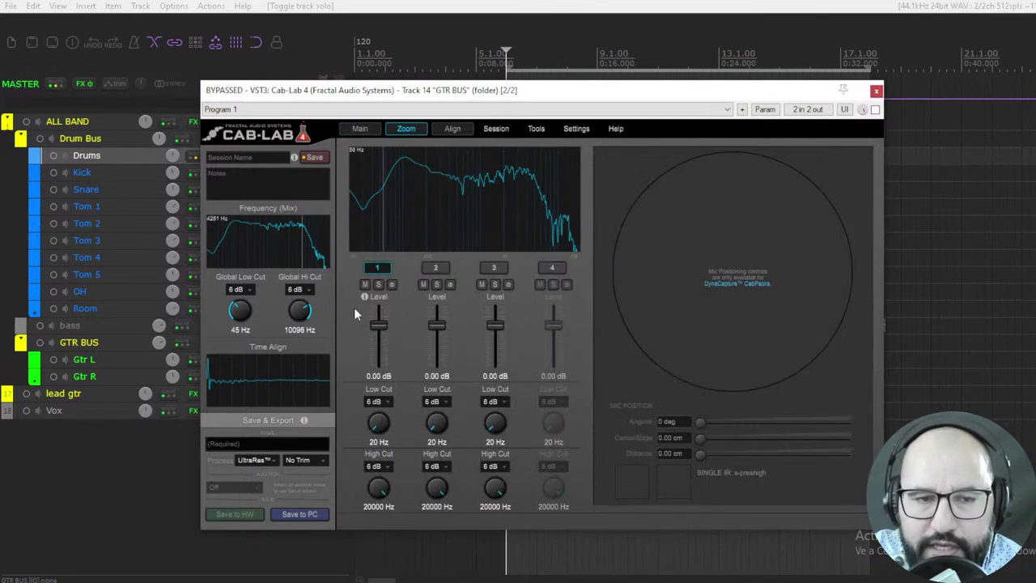
{"action": "left_click", "coordinate": [437, 269]}
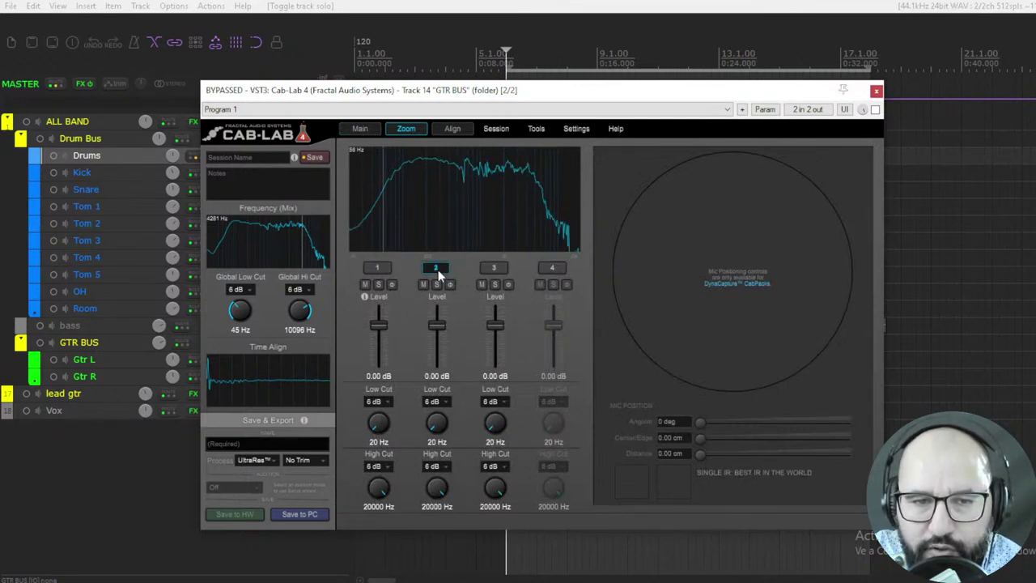
{"action": "left_click", "coordinate": [496, 269]}
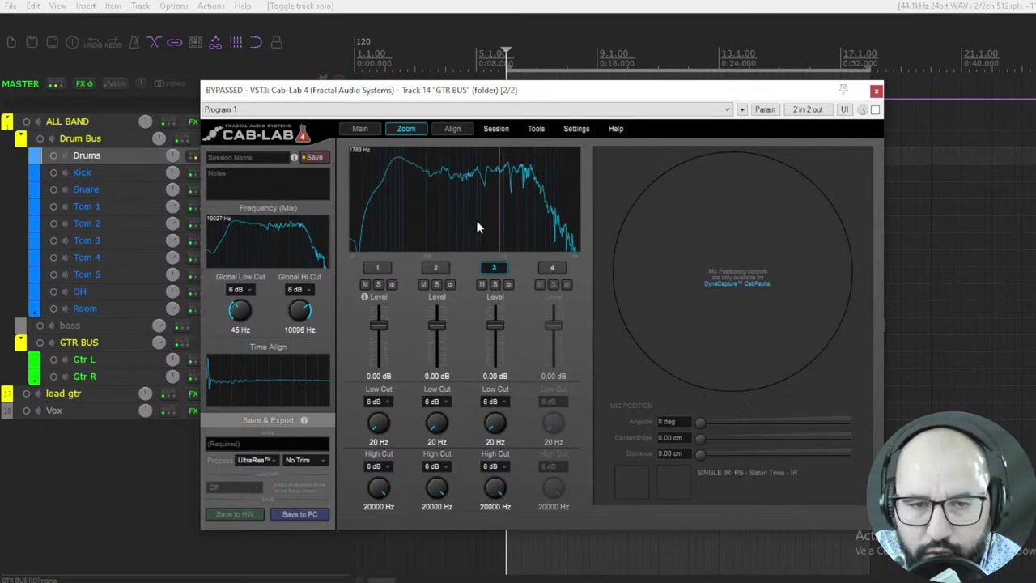
{"action": "left_click_drag", "start_coordinate": [438, 323], "coordinate": [438, 336]}
{"action": "double_click", "coordinate": [437, 335]}
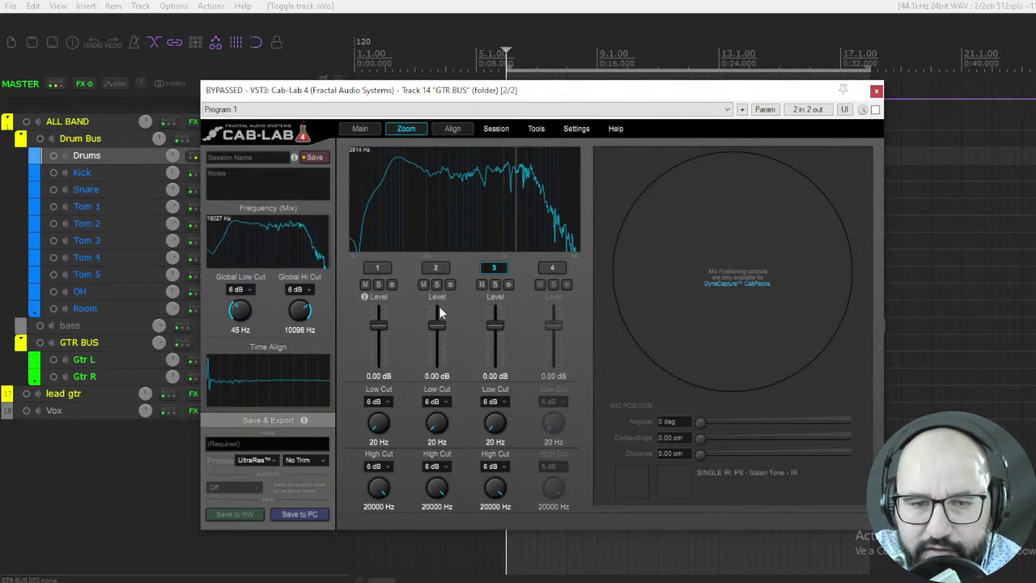
- Compare the enlarged frequency curves of slots 1, 2 and 3 by switching repeatedly between them, ending on slot 1
{"action": "left_click", "coordinate": [360, 128]}
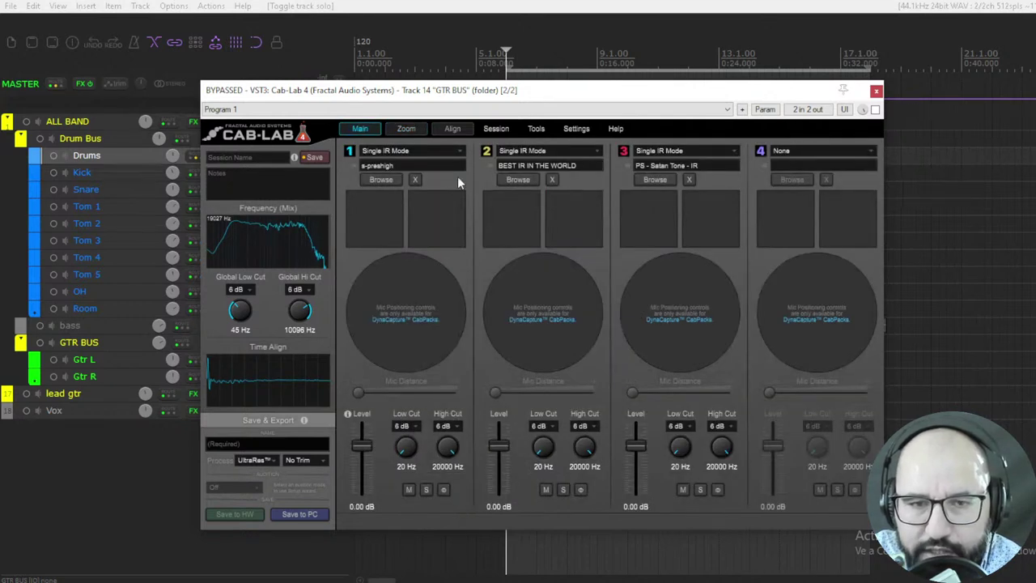
{"action": "left_click", "coordinate": [409, 129]}
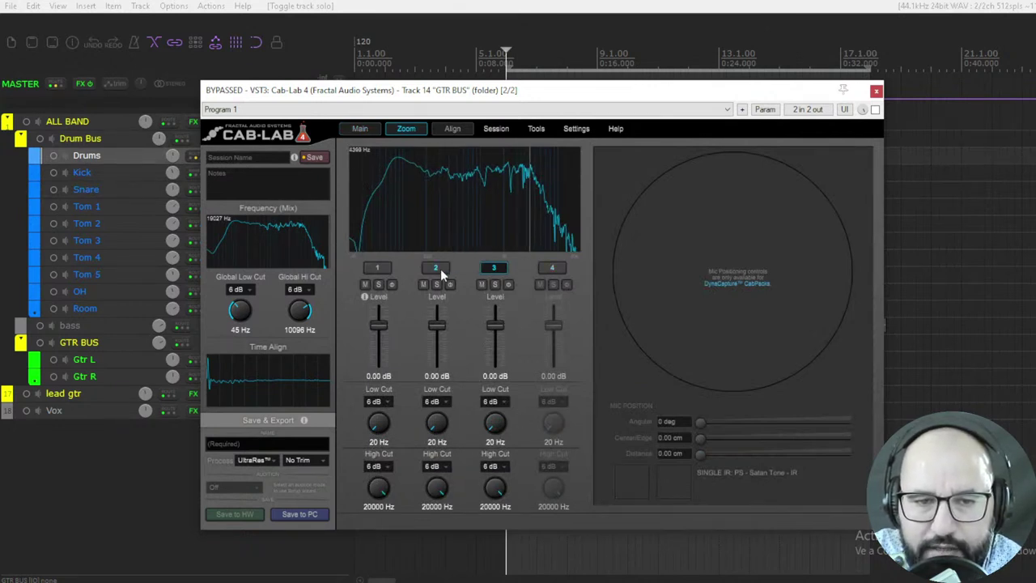
{"action": "left_click", "coordinate": [378, 269]}
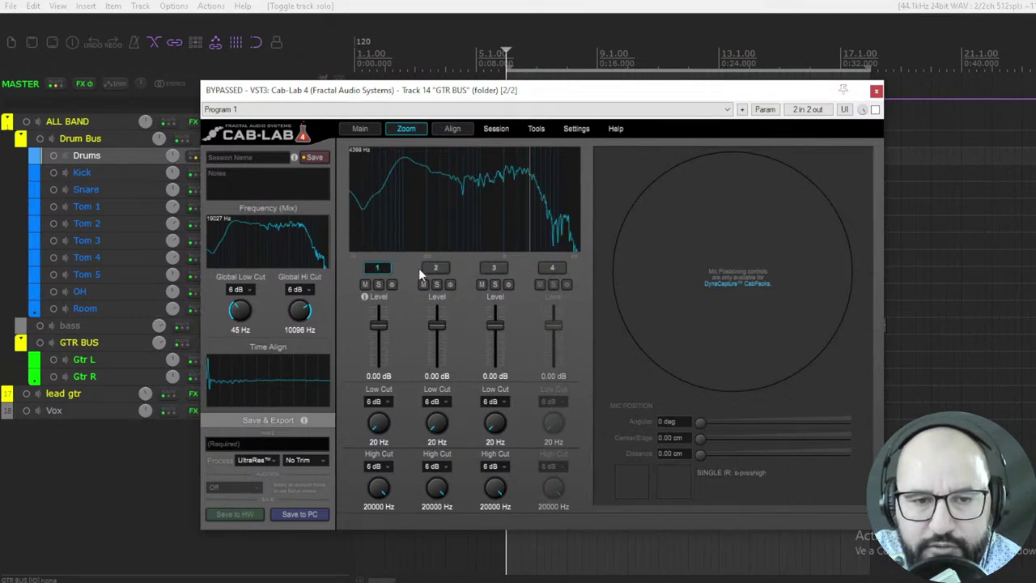
{"action": "left_click", "coordinate": [433, 269]}
{"action": "left_click", "coordinate": [493, 268]}
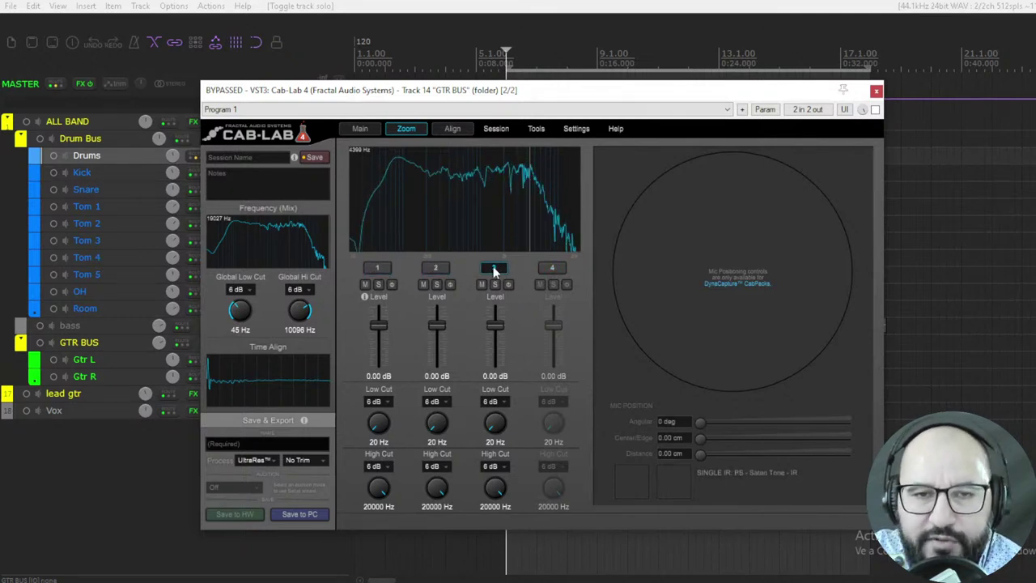
{"action": "left_click", "coordinate": [378, 268]}
{"action": "left_click", "coordinate": [435, 268]}
{"action": "left_click", "coordinate": [494, 268]}
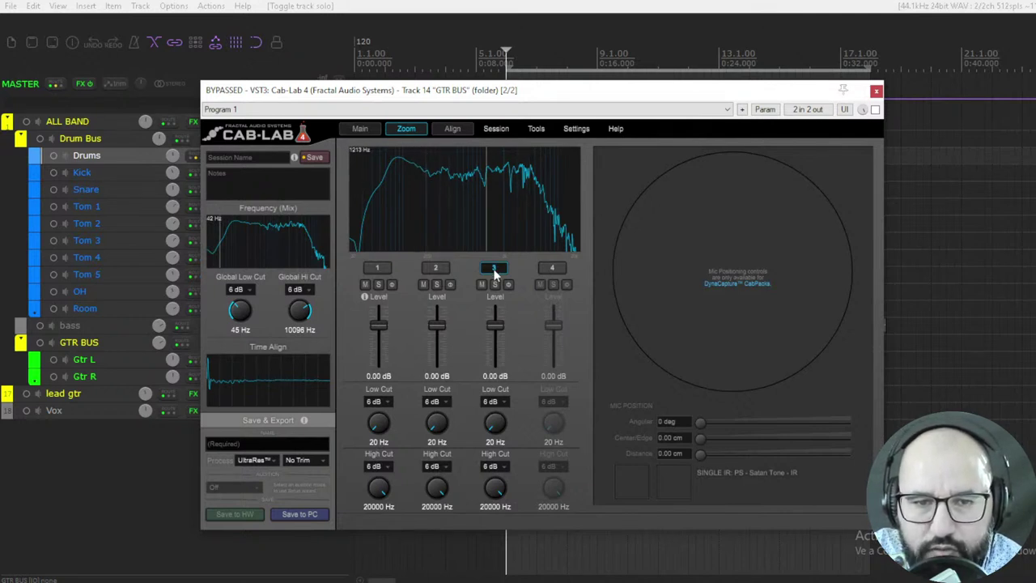
{"action": "left_click", "coordinate": [386, 265]}
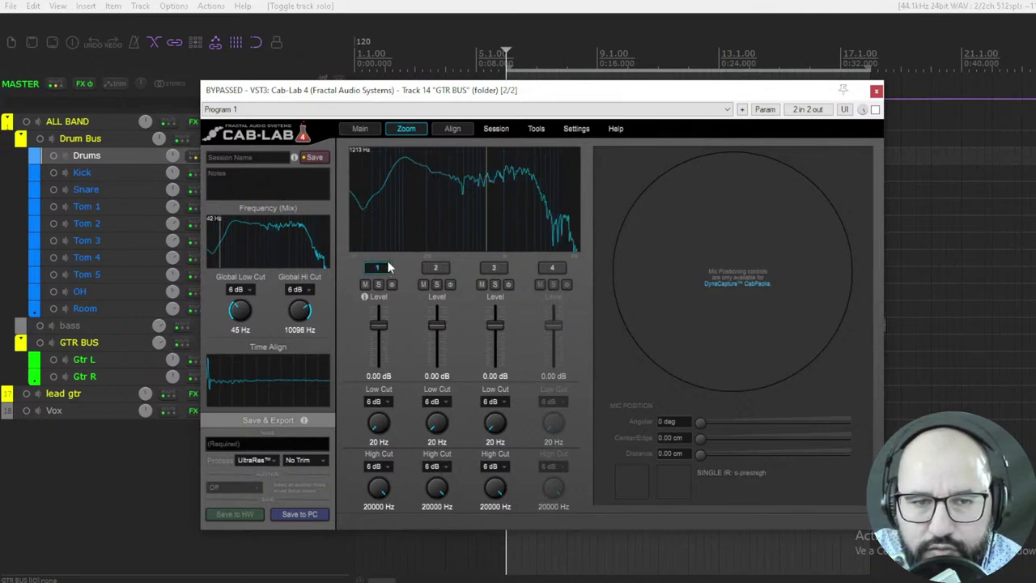
- Try time-alignment offsets of about 0.49 ms for slot 1 and 0.45 ms for slots 2 and 3, and return all three to 0.00 ms
{"action": "left_click", "coordinate": [452, 130]}
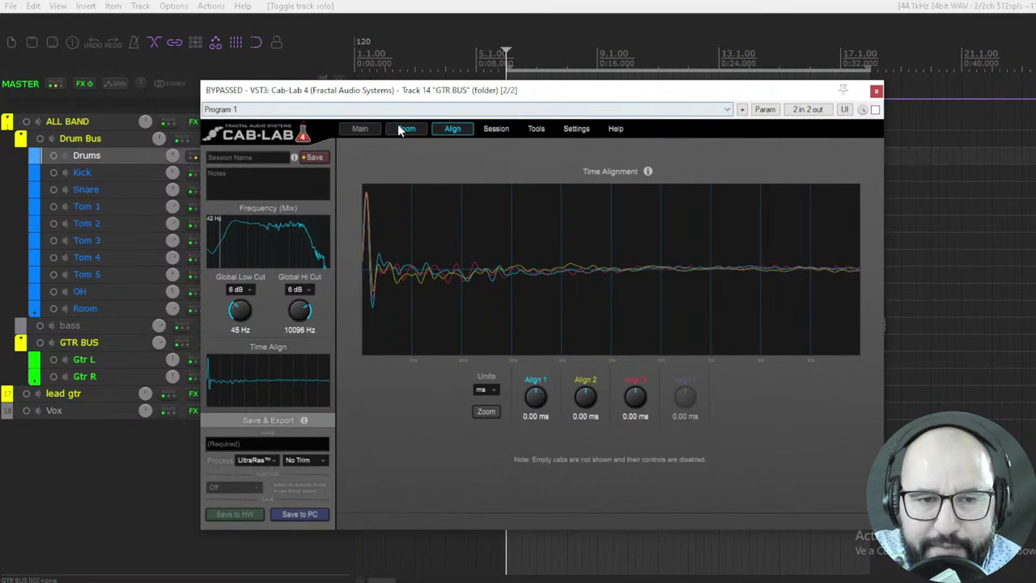
{"action": "left_click", "coordinate": [361, 128]}
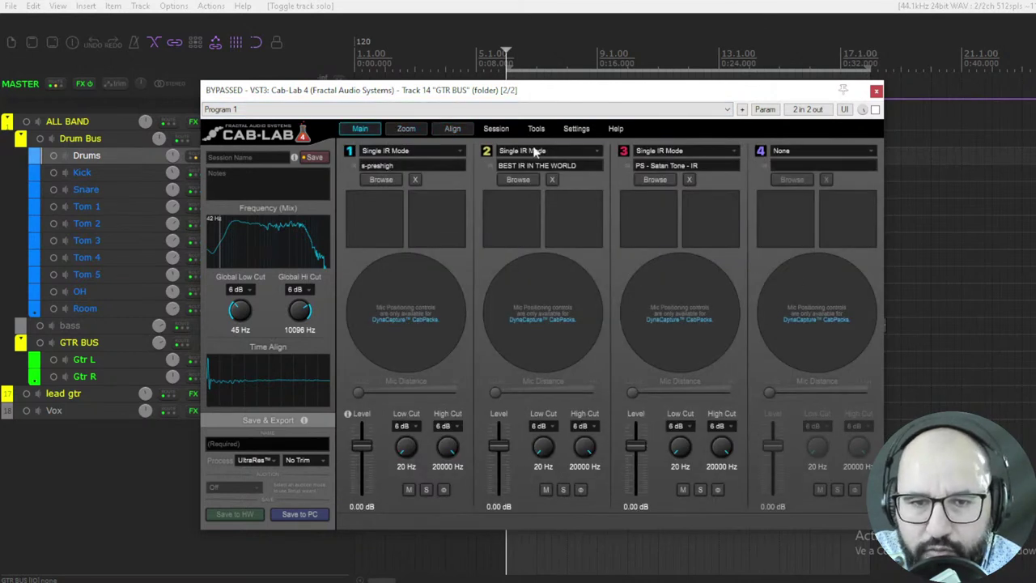
{"action": "left_click", "coordinate": [451, 129]}
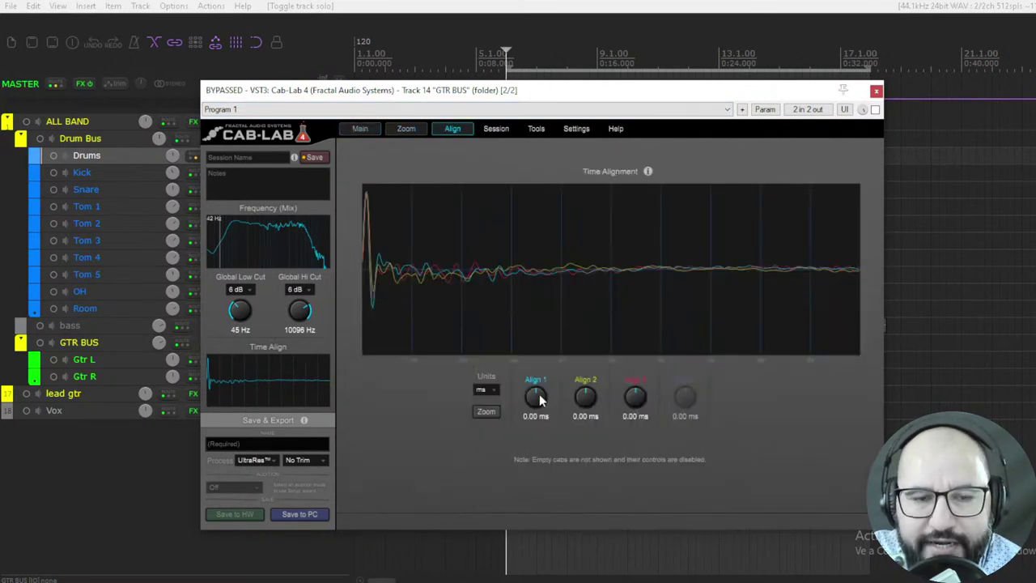
{"action": "left_click_drag", "start_coordinate": [540, 399], "coordinate": [634, 399]}
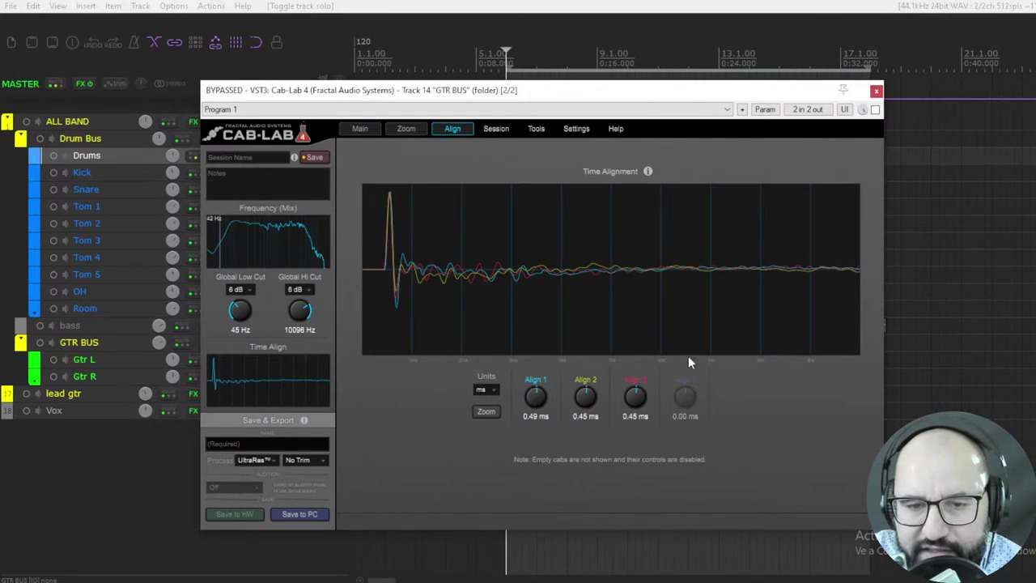
{"action": "mouse_move", "coordinate": [540, 397]}
{"action": "left_mouse_down"}
{"action": "mouse_move", "coordinate": [541, 409]}
{"action": "mouse_move", "coordinate": [589, 394]}
{"action": "mouse_move", "coordinate": [634, 400]}
{"action": "mouse_move", "coordinate": [638, 413]}
{"action": "mouse_move", "coordinate": [589, 401]}
{"action": "left_mouse_up"}
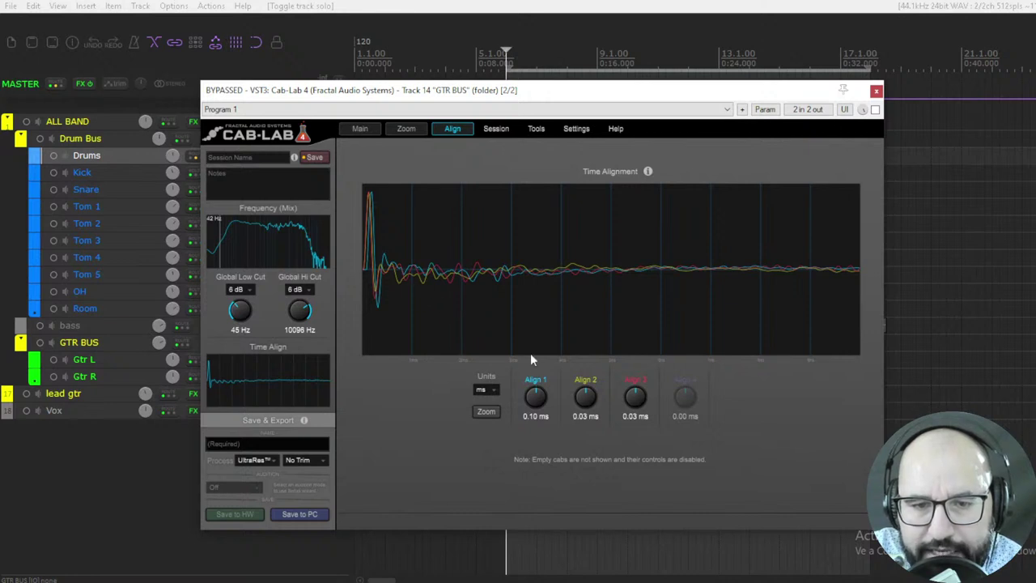
{"action": "mouse_move", "coordinate": [636, 394]}
{"action": "left_mouse_down"}
{"action": "mouse_move", "coordinate": [583, 407]}
{"action": "mouse_move", "coordinate": [540, 400]}
{"action": "left_mouse_up"}
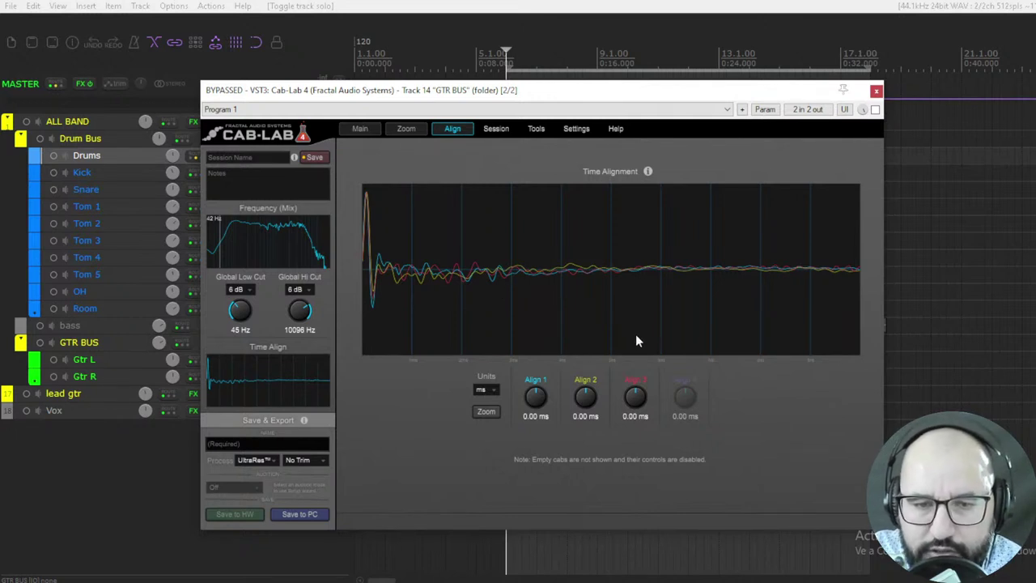
- Revisit the enlarged frequency and time-alignment views, and return to the main overview of the slots
{"action": "left_click", "coordinate": [407, 130]}
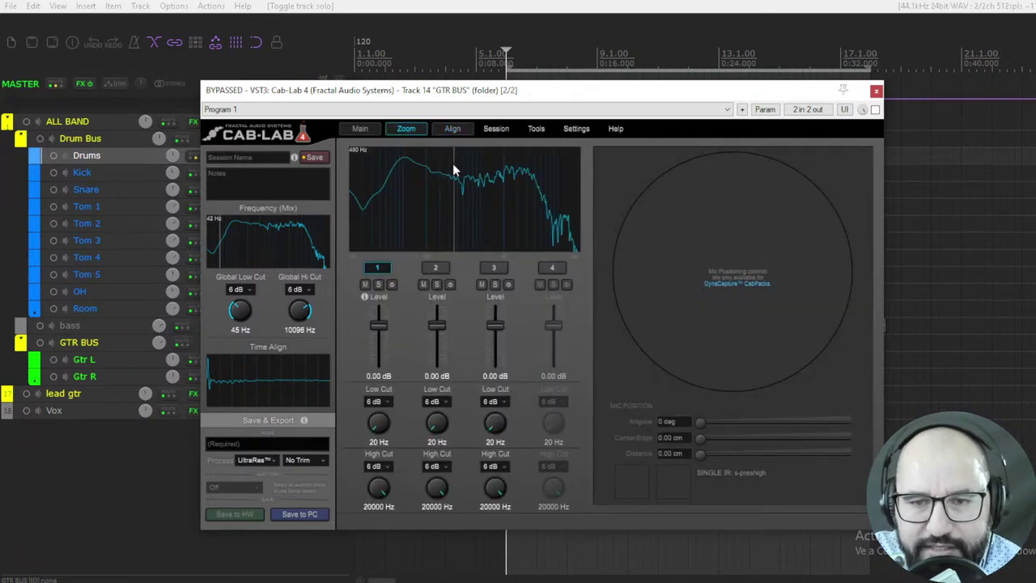
{"action": "left_click", "coordinate": [361, 131]}
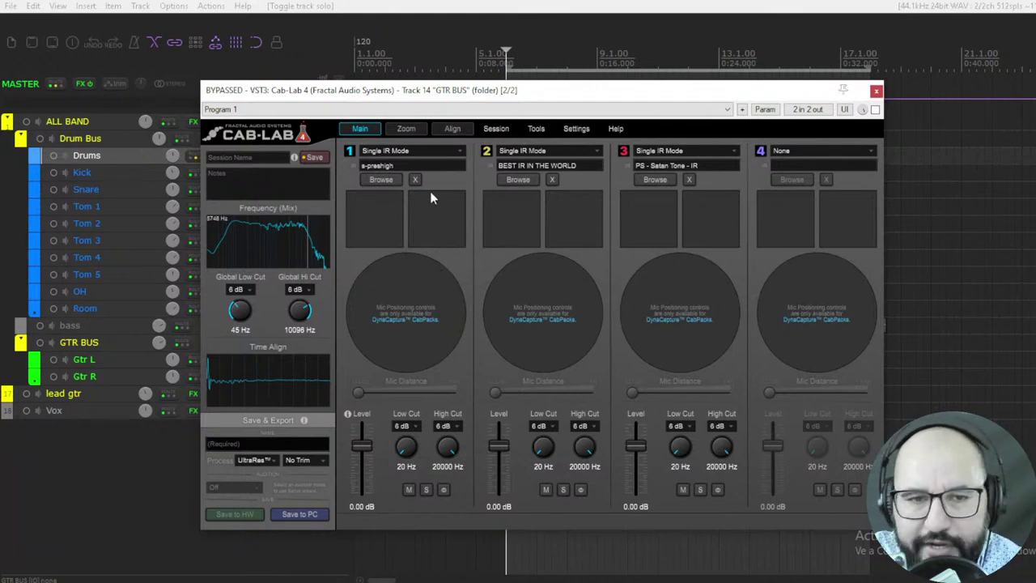
{"action": "left_click", "coordinate": [451, 131]}
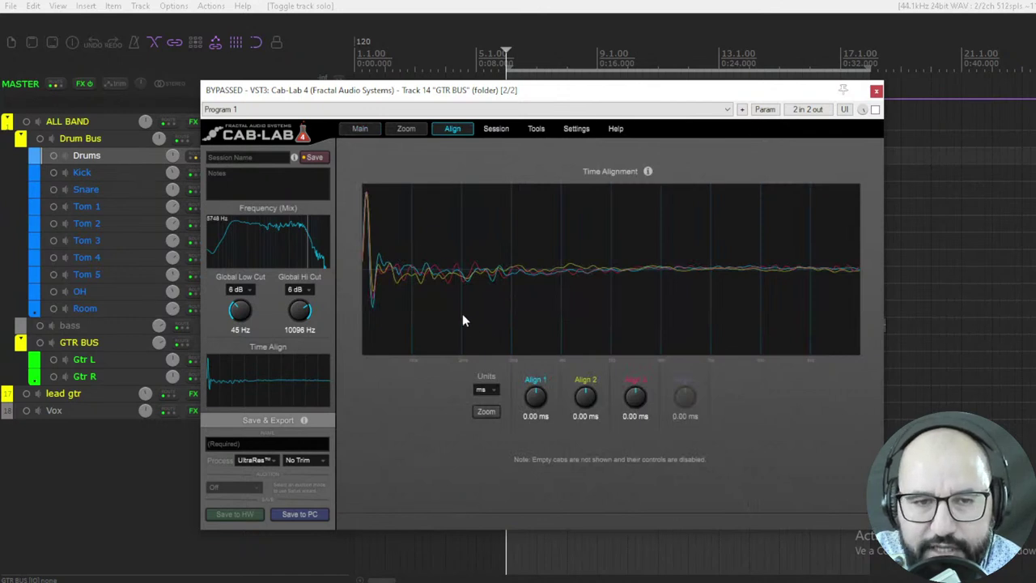
{"action": "left_click", "coordinate": [407, 130]}
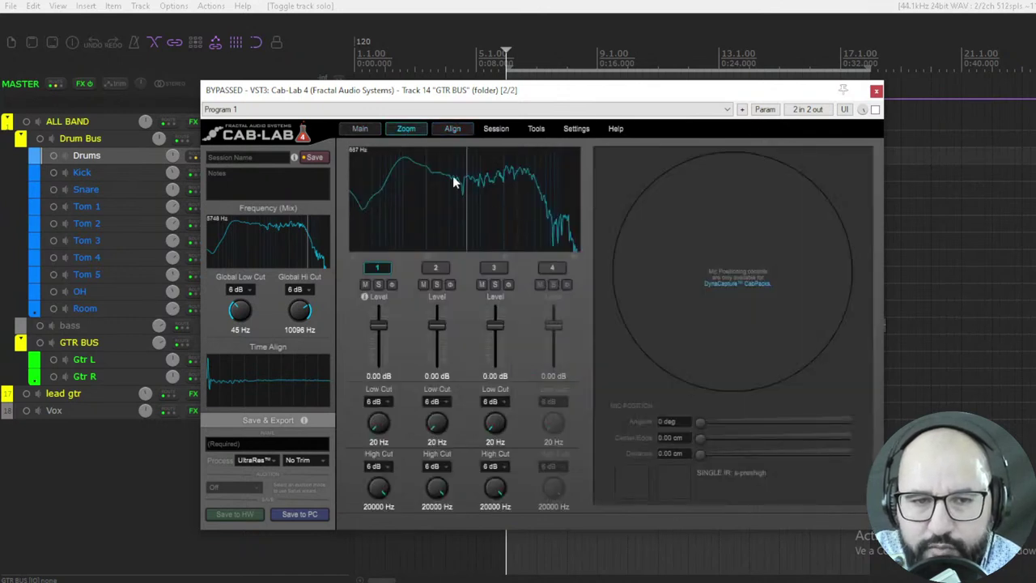
{"action": "left_click", "coordinate": [360, 129]}
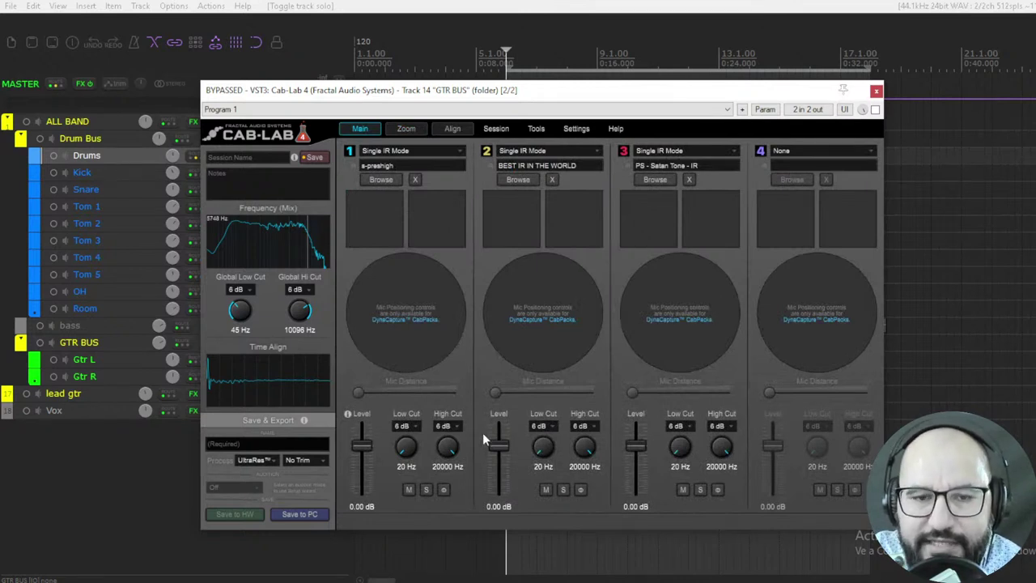
- Try lower levels of about -24 dB and -16 dB for slot 2 and -12 dB for slot 3, and reset both to 0 dB
{"action": "left_click_drag", "start_coordinate": [496, 443], "coordinate": [500, 483]}
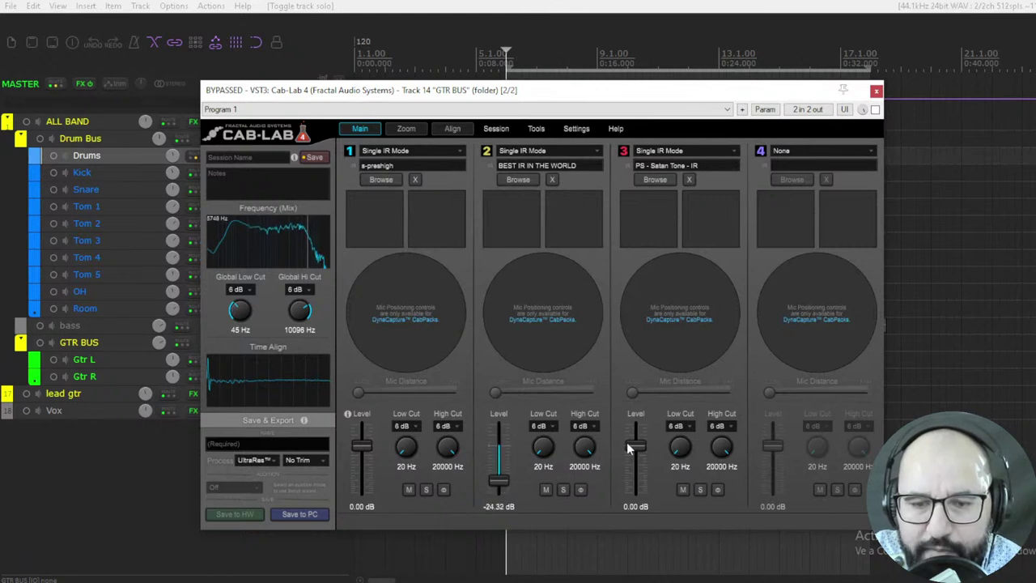
{"action": "left_click_drag", "start_coordinate": [634, 446], "coordinate": [639, 476]}
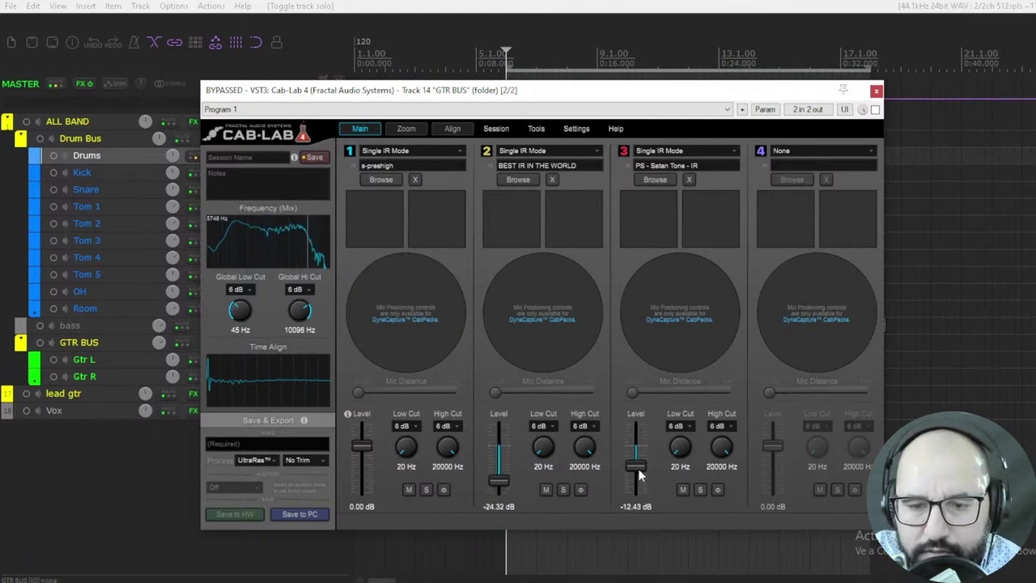
{"action": "double_click", "coordinate": [636, 468]}
{"action": "double_click", "coordinate": [499, 478]}
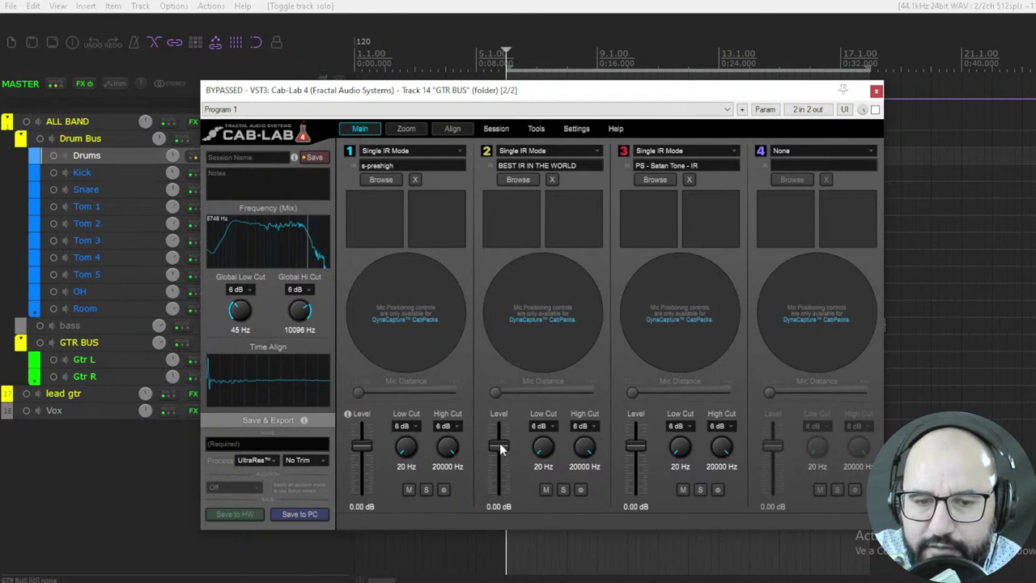
{"action": "left_click_drag", "start_coordinate": [500, 443], "coordinate": [498, 471]}
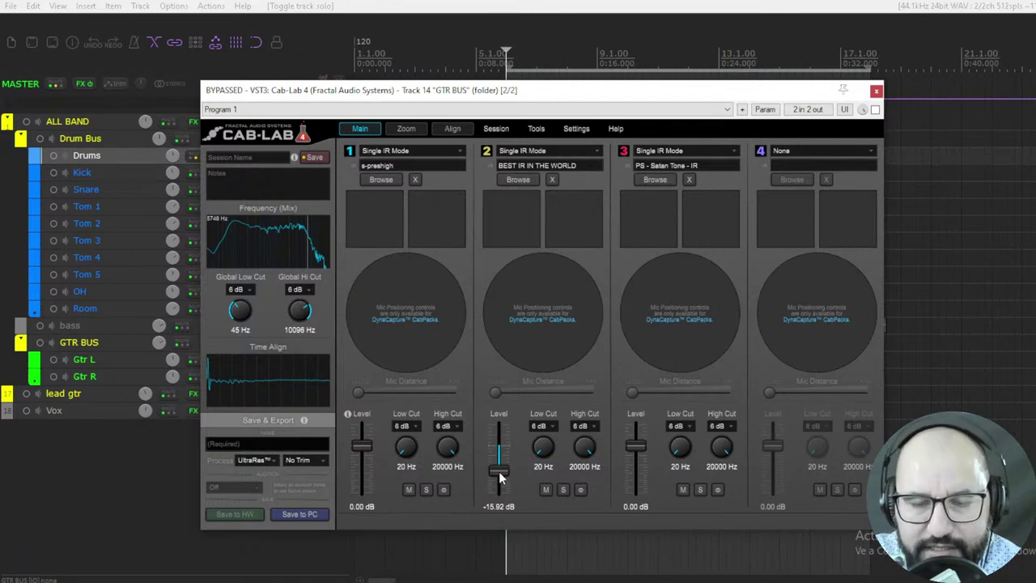
{"action": "double_click", "coordinate": [499, 471]}
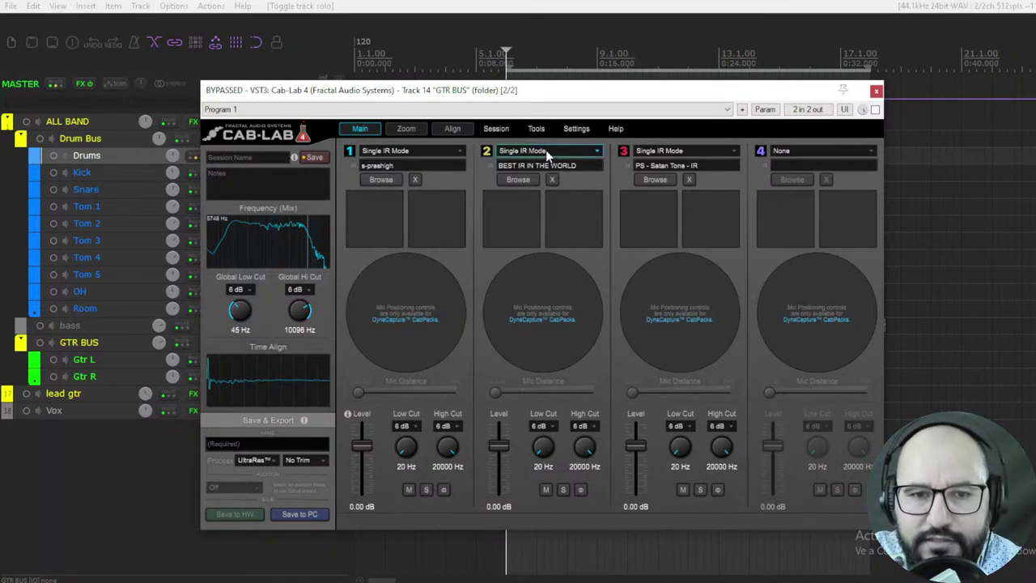
- Mute slots 2 and 3, and take the plug-in on the guitar bus out of bypass
{"action": "left_click", "coordinate": [546, 489]}
{"action": "left_click", "coordinate": [682, 489]}
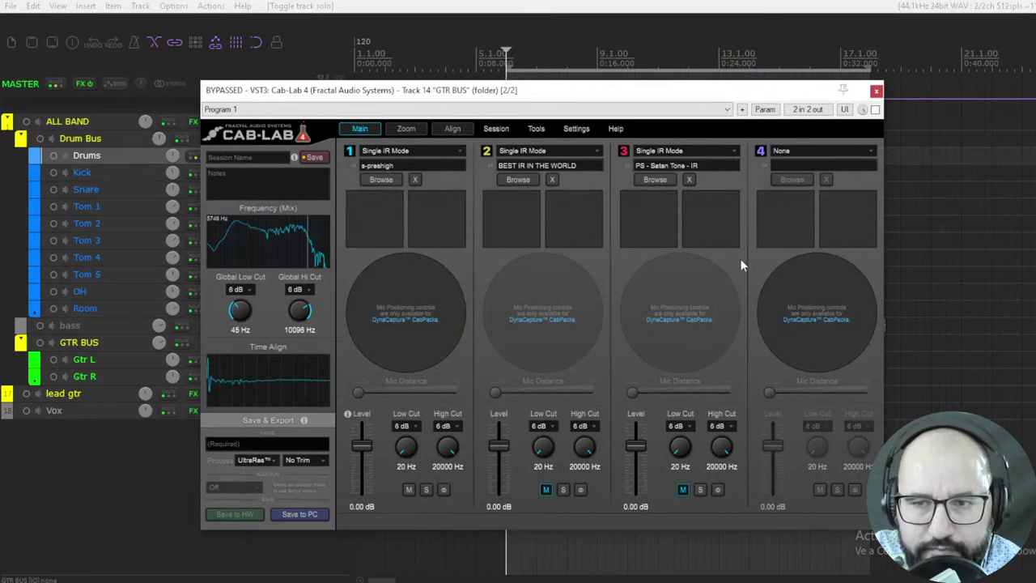
{"action": "left_click", "coordinate": [875, 110]}
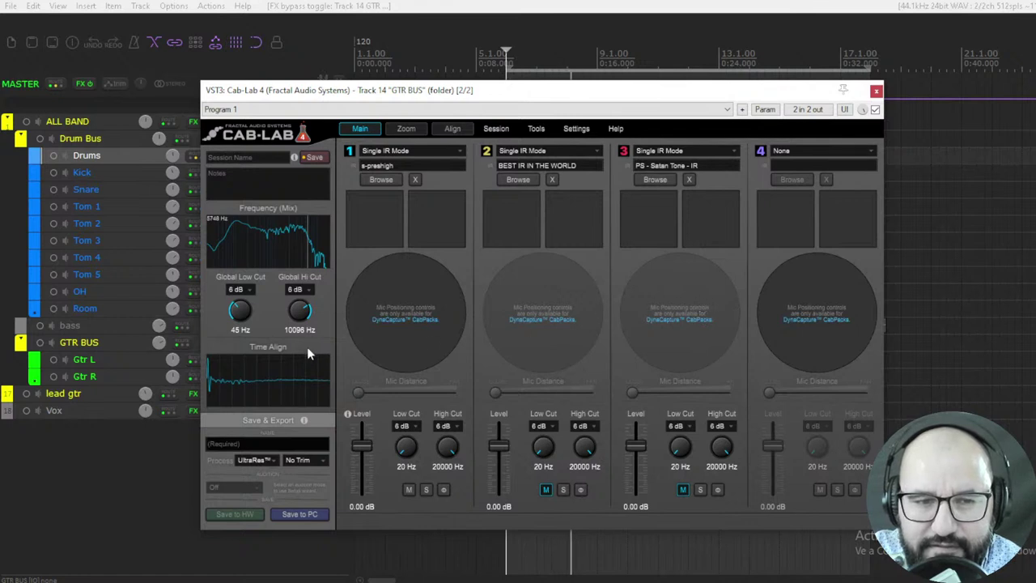
- Set the global high cut to 20000 Hz and the global low cut to 20 Hz
{"action": "left_click_drag", "start_coordinate": [300, 310], "coordinate": [238, 338]}
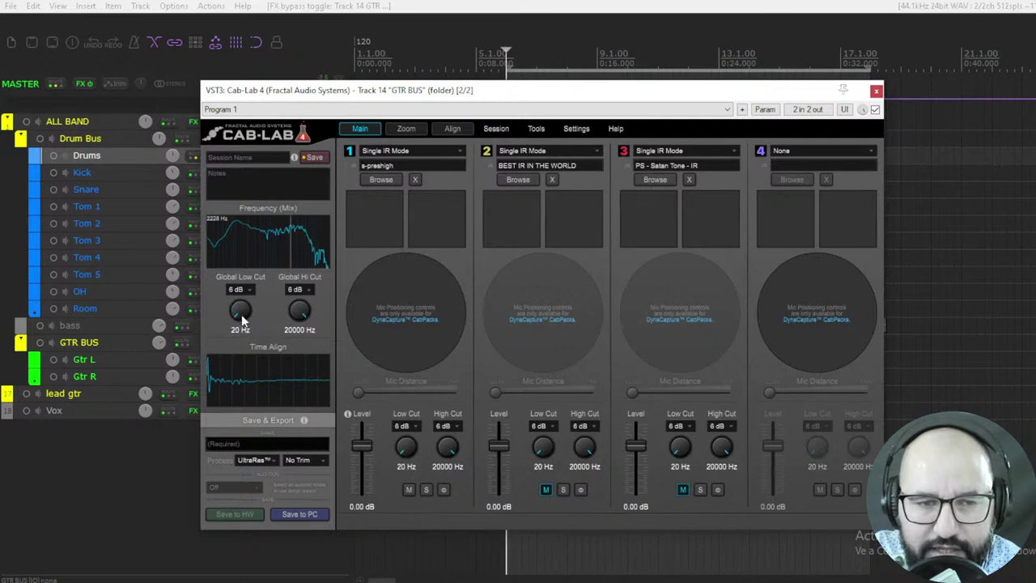
{"action": "left_click_drag", "start_coordinate": [241, 314], "coordinate": [232, 337]}
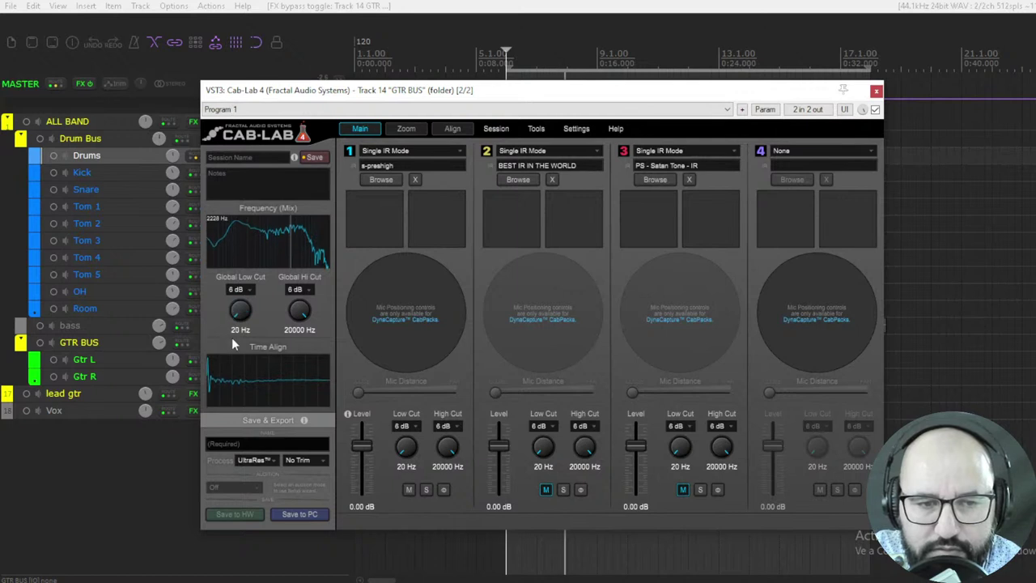
- Unmute slot 2 and compare slots 1 and 2 by toggling their mutes, leaving both audible
{"action": "left_click_drag", "start_coordinate": [299, 311], "coordinate": [291, 238]}
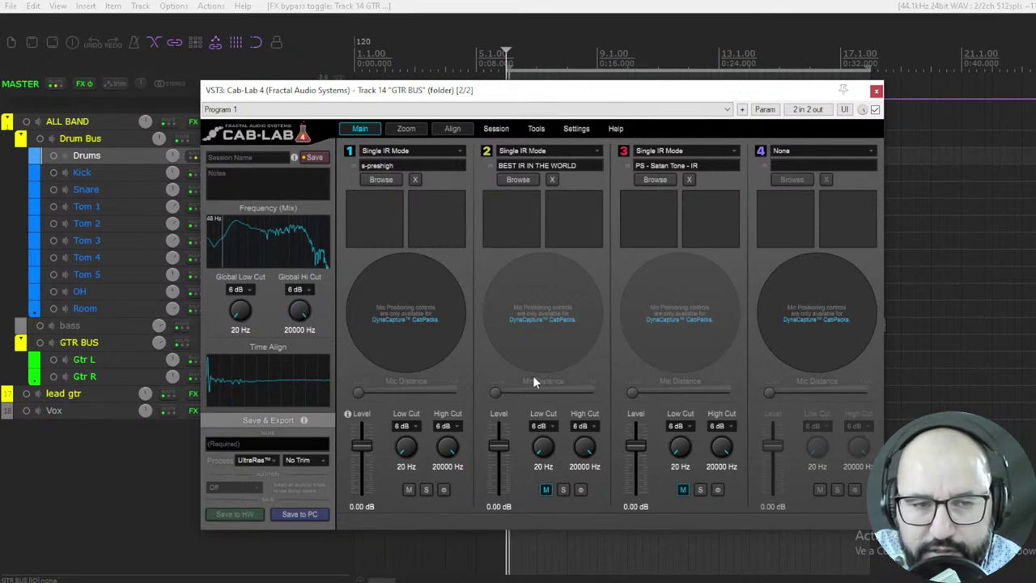
{"action": "left_click", "coordinate": [546, 491]}
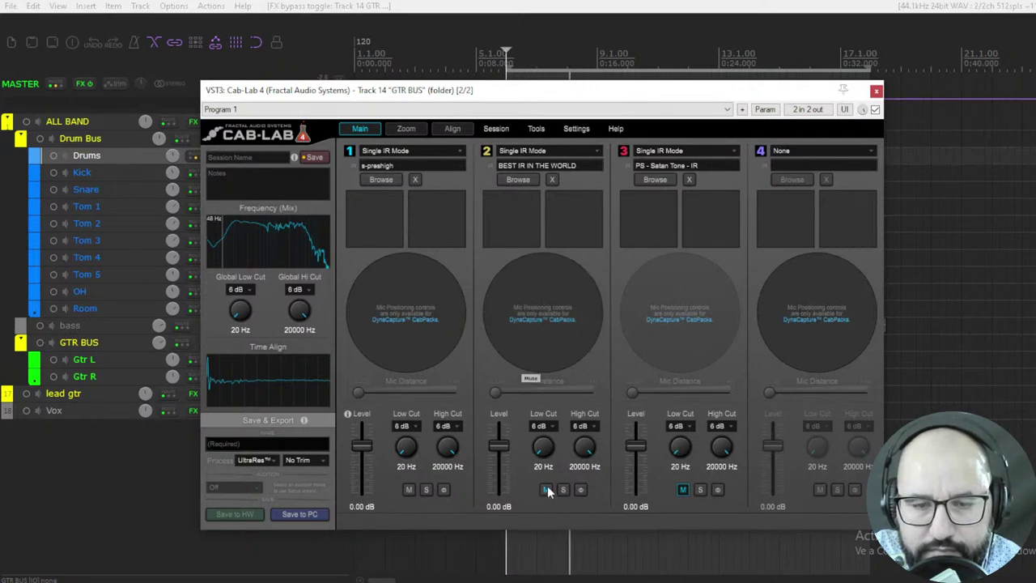
{"action": "left_click", "coordinate": [547, 490]}
{"action": "left_click", "coordinate": [546, 491]}
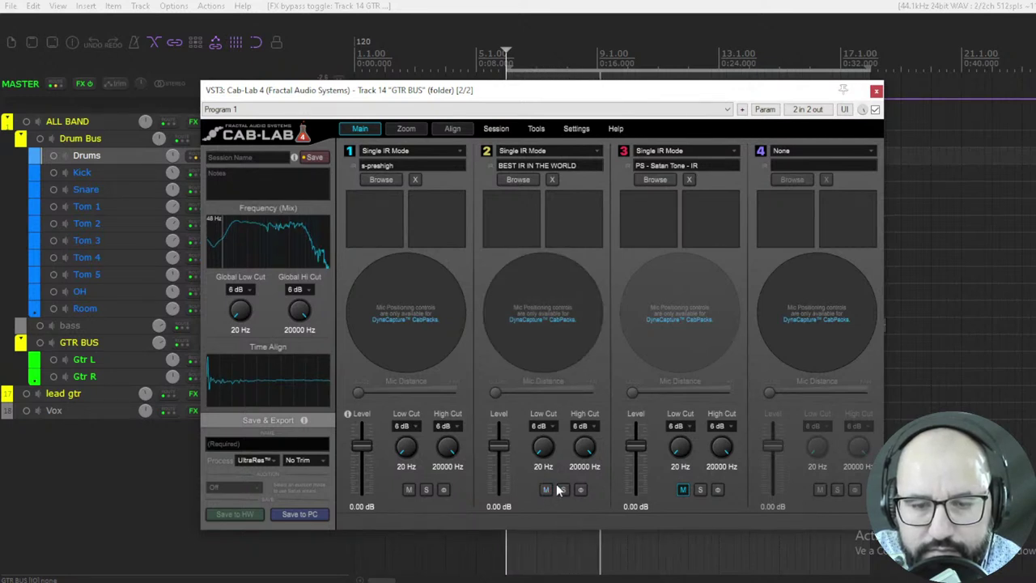
{"action": "left_click", "coordinate": [408, 490]}
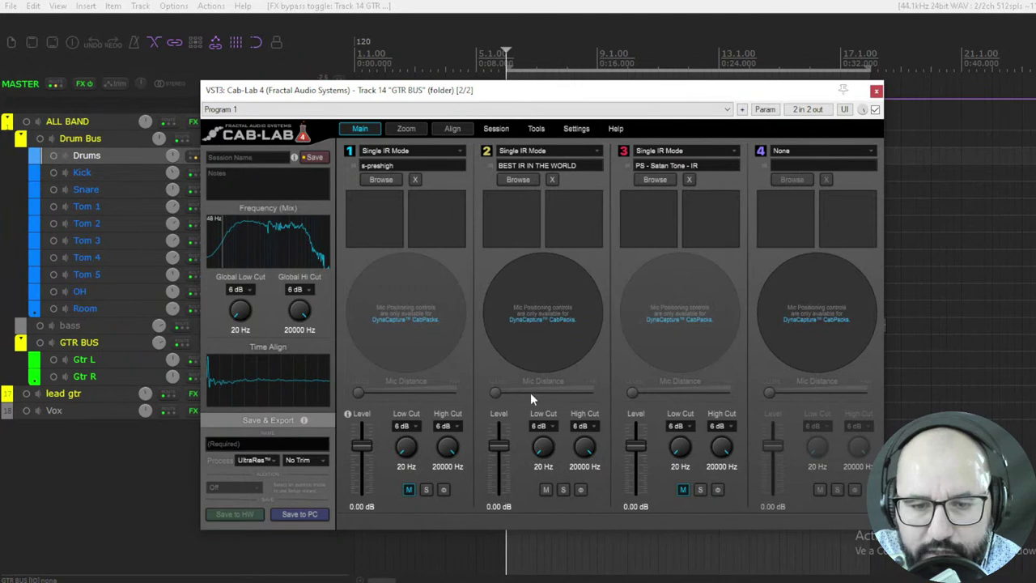
{"action": "left_click", "coordinate": [410, 490]}
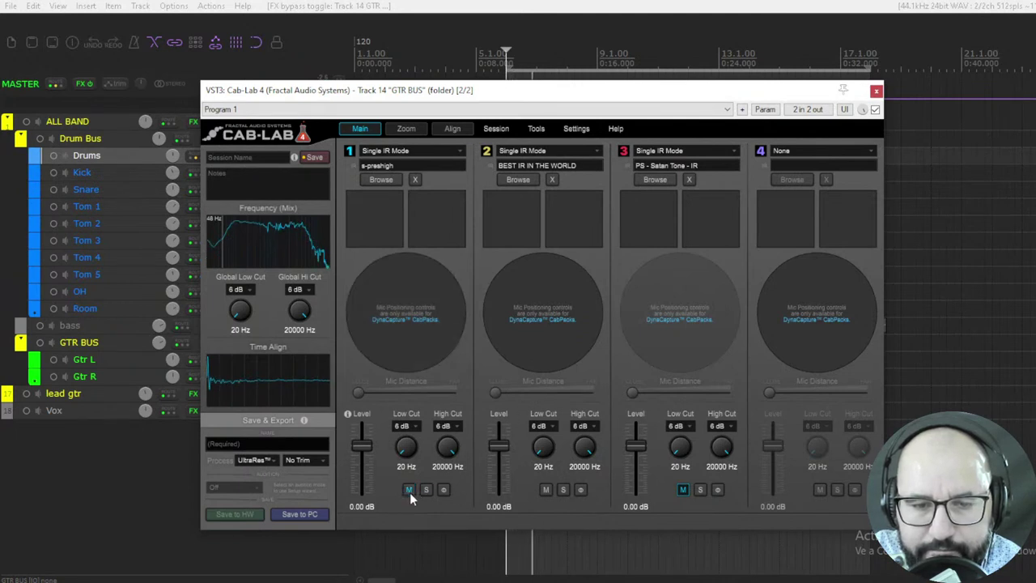
{"action": "left_click", "coordinate": [545, 490]}
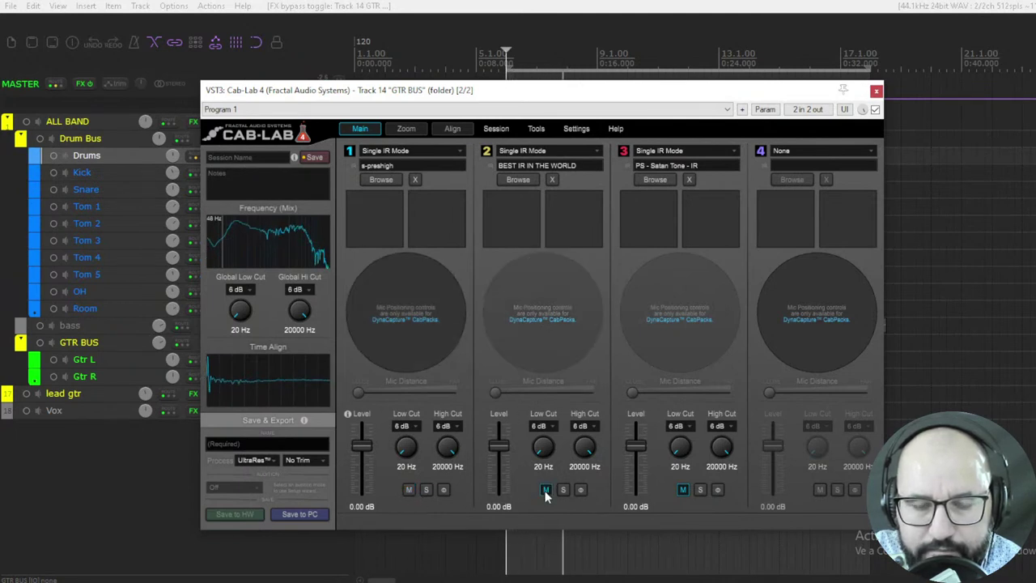
{"action": "left_click", "coordinate": [544, 490]}
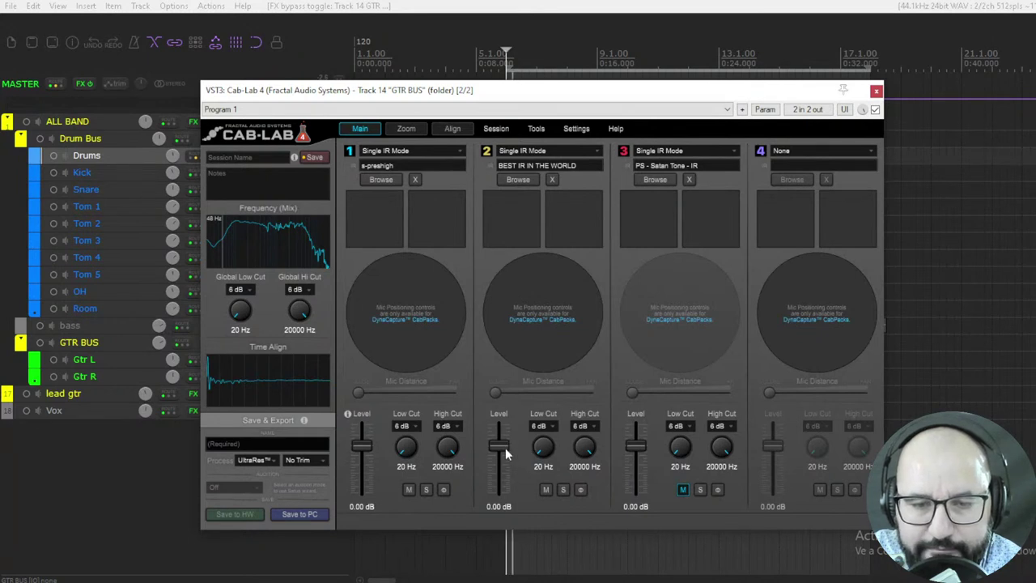
- Lower slot 2's level, trying about -18 dB and -11 dB before setting it to -8 dB
{"action": "left_click_drag", "start_coordinate": [500, 446], "coordinate": [498, 474]}
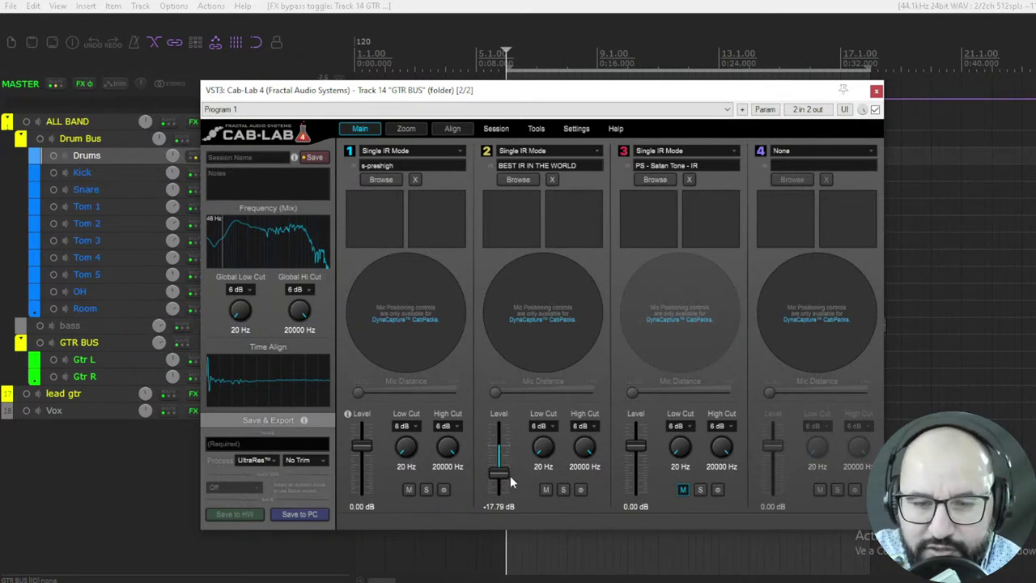
{"action": "mouse_move", "coordinate": [510, 476]}
{"action": "left_mouse_down"}
{"action": "mouse_move", "coordinate": [502, 447]}
{"action": "mouse_move", "coordinate": [501, 465]}
{"action": "left_mouse_up"}
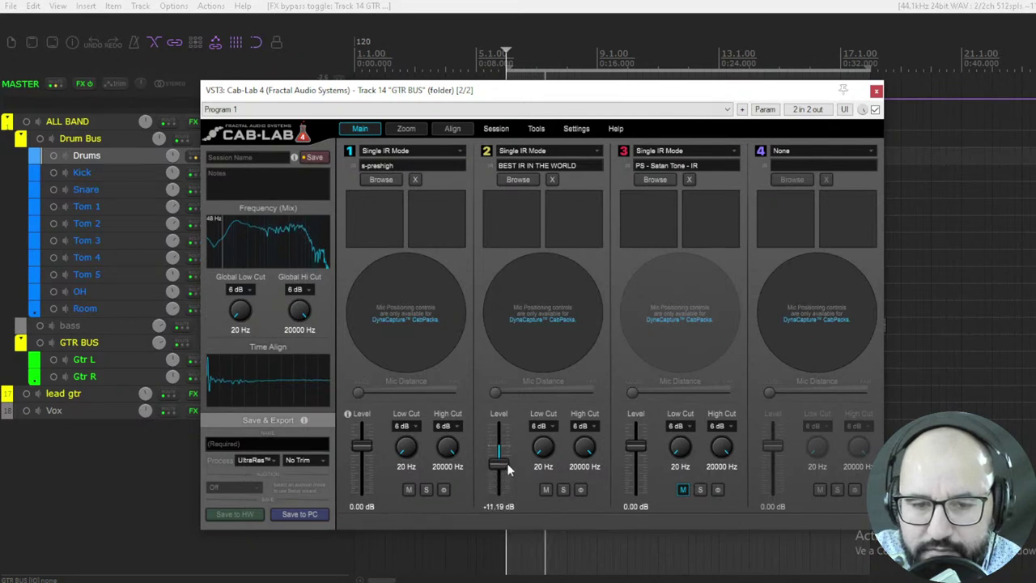
{"action": "left_click_drag", "start_coordinate": [507, 463], "coordinate": [507, 458]}
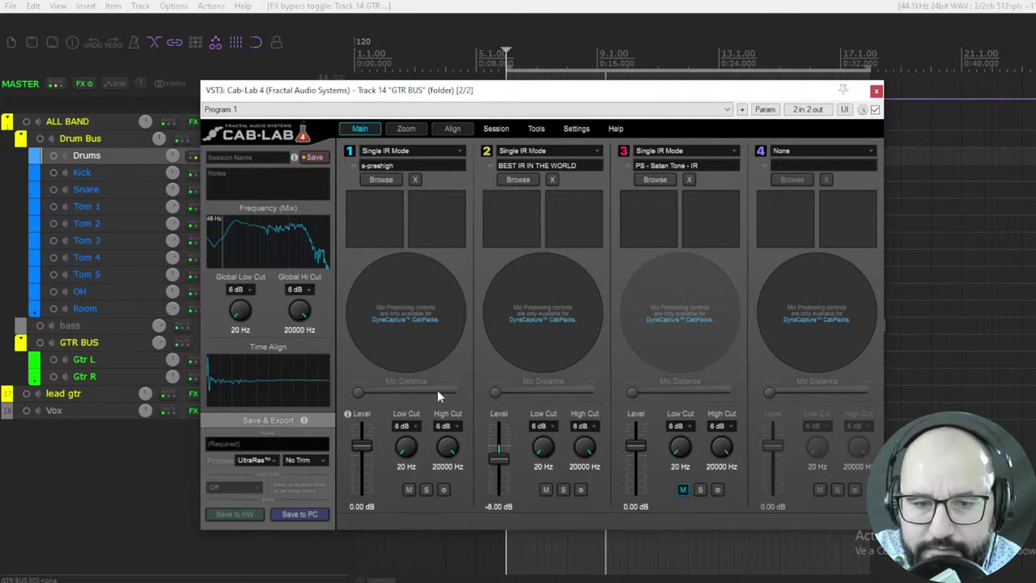
- Filter slot 1 with a 43 Hz low cut and 10466 Hz high cut, and slot 2 with 30 Hz and 16707 Hz, keeping slot 1's level at 0 dB
{"action": "left_click_drag", "start_coordinate": [361, 449], "coordinate": [405, 386]}
{"action": "double_click", "coordinate": [363, 450]}
{"action": "left_click_drag", "start_coordinate": [452, 446], "coordinate": [443, 508]}
{"action": "left_click_drag", "start_coordinate": [543, 447], "coordinate": [546, 401]}
{"action": "left_click_drag", "start_coordinate": [584, 447], "coordinate": [588, 472]}
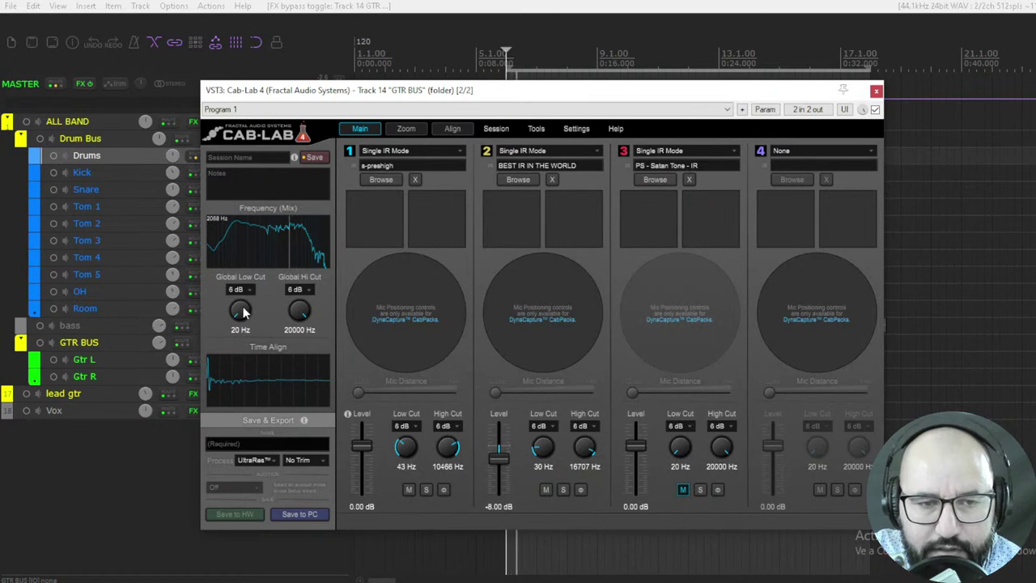
- Set the global low cut to 33 Hz and the global high cut to 11706 Hz
{"action": "left_click_drag", "start_coordinate": [243, 306], "coordinate": [243, 239]}
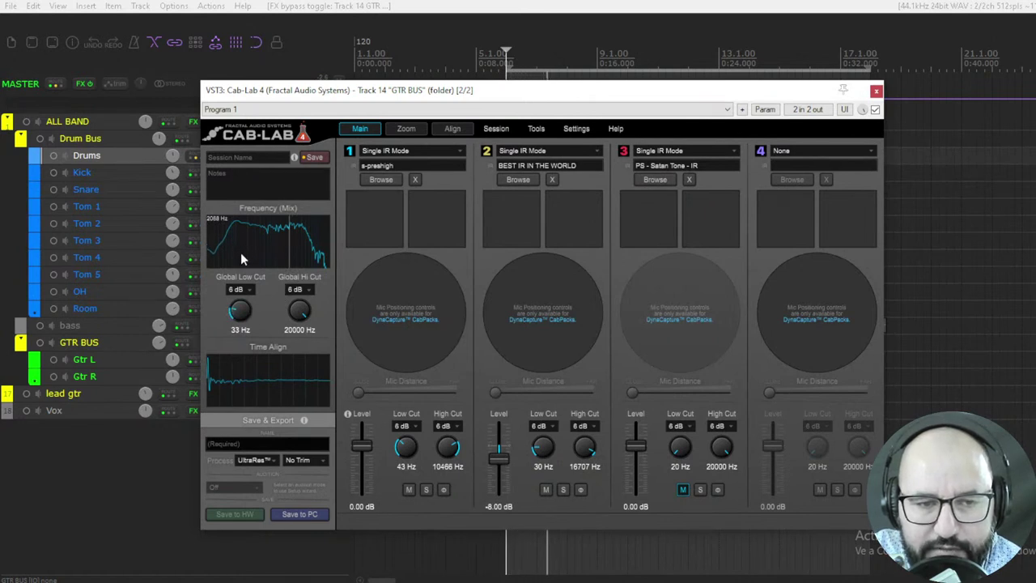
{"action": "left_click_drag", "start_coordinate": [299, 310], "coordinate": [296, 367]}
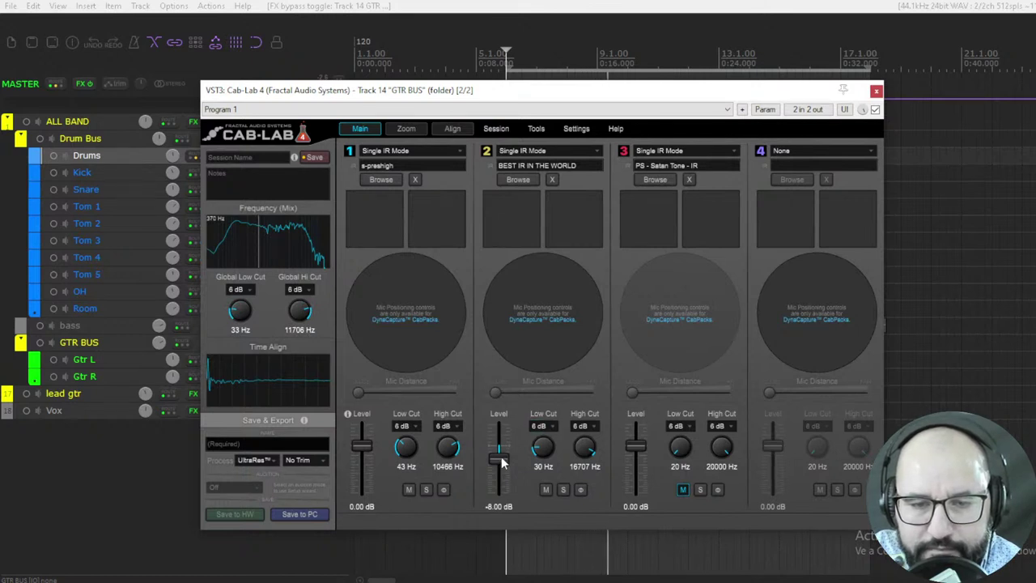
- Raise slot 2's level to about -6.5 dB, and unmute slot 3 with its level reset to 0 dB
{"action": "mouse_move", "coordinate": [501, 457]}
{"action": "left_mouse_down"}
{"action": "mouse_move", "coordinate": [502, 486]}
{"action": "mouse_move", "coordinate": [502, 444]}
{"action": "mouse_move", "coordinate": [496, 512]}
{"action": "mouse_move", "coordinate": [501, 457]}
{"action": "left_mouse_up"}
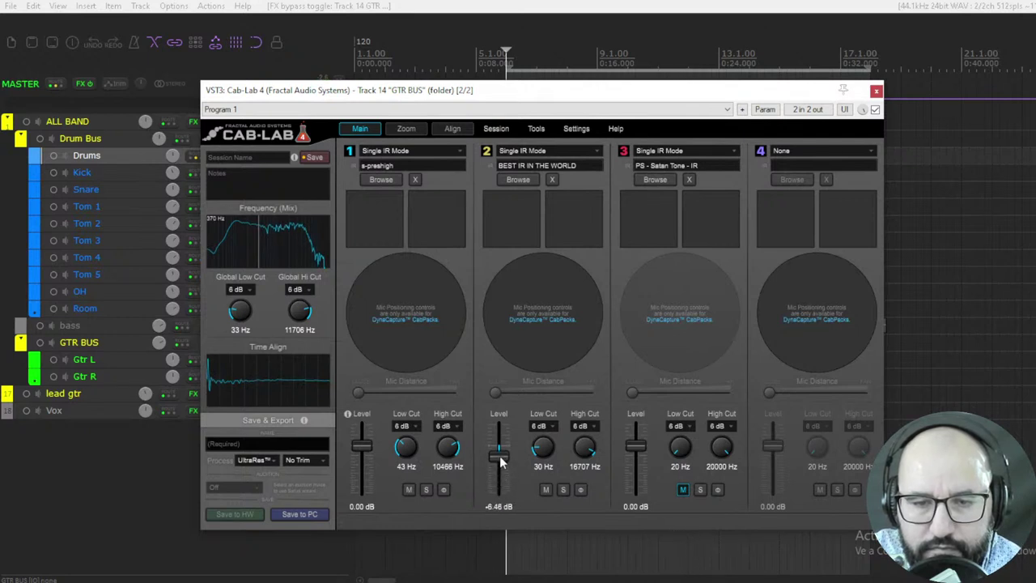
{"action": "left_click", "coordinate": [684, 490]}
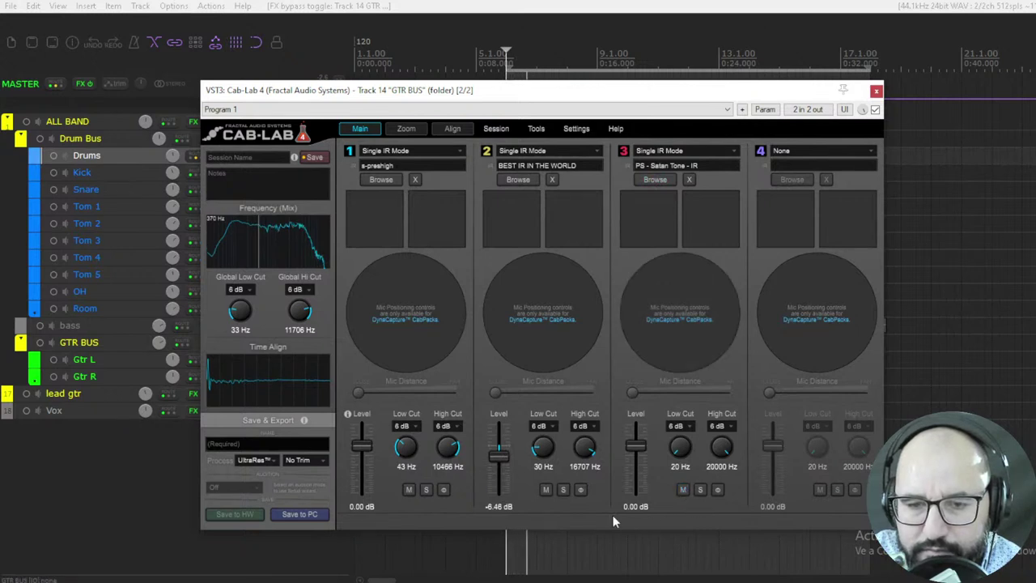
{"action": "mouse_move", "coordinate": [636, 445]}
{"action": "left_mouse_down"}
{"action": "mouse_move", "coordinate": [638, 481]}
{"action": "mouse_move", "coordinate": [638, 451]}
{"action": "left_mouse_up"}
{"action": "double_click", "coordinate": [638, 450]}
- Compare slots 2 and 3 with slot 1 muted, reset slot 2's level to 0 dB, and leave all three slots unmuted
{"action": "left_click", "coordinate": [409, 489]}
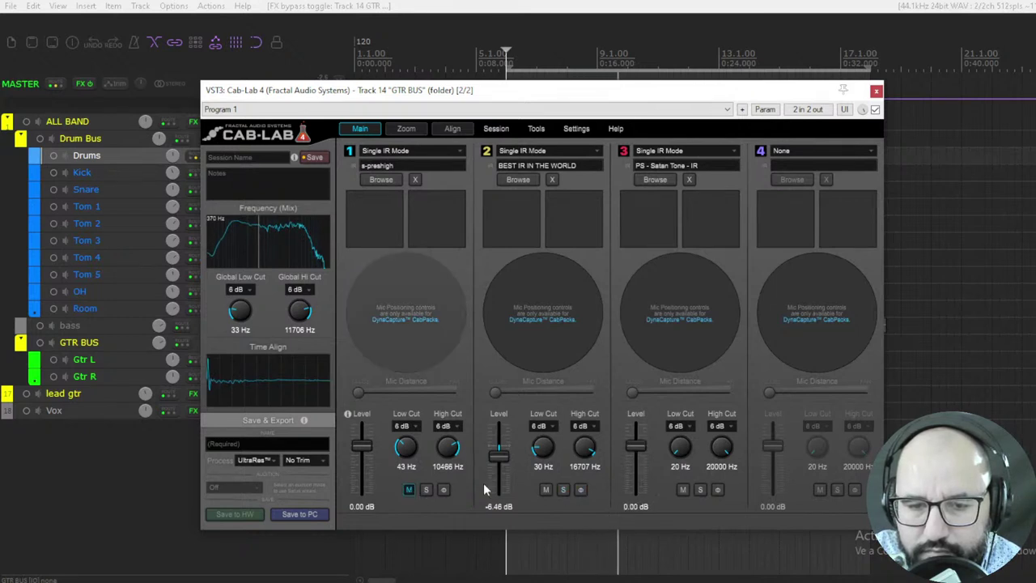
{"action": "left_click", "coordinate": [545, 490]}
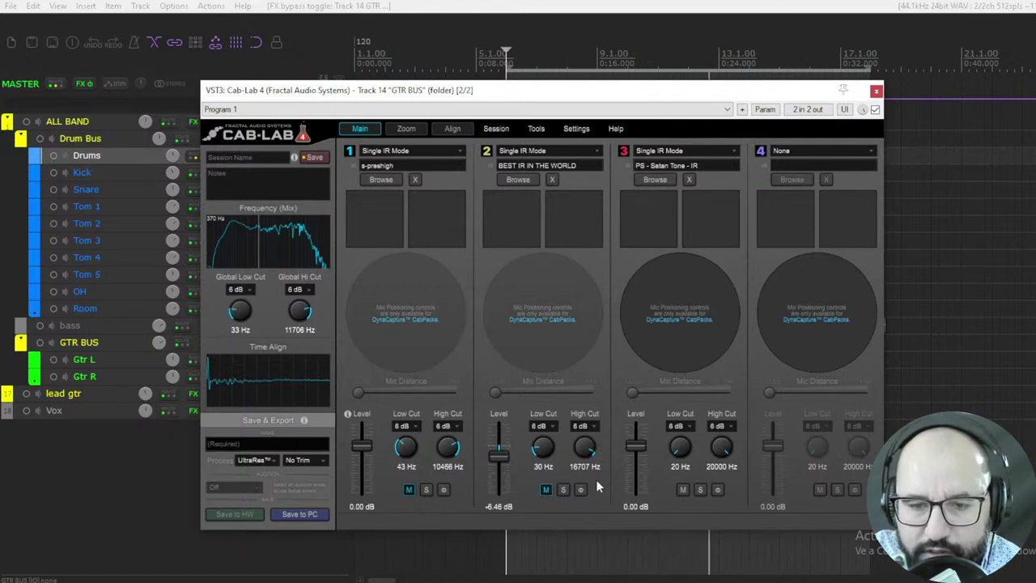
{"action": "left_click", "coordinate": [546, 489]}
{"action": "double_click", "coordinate": [499, 454]}
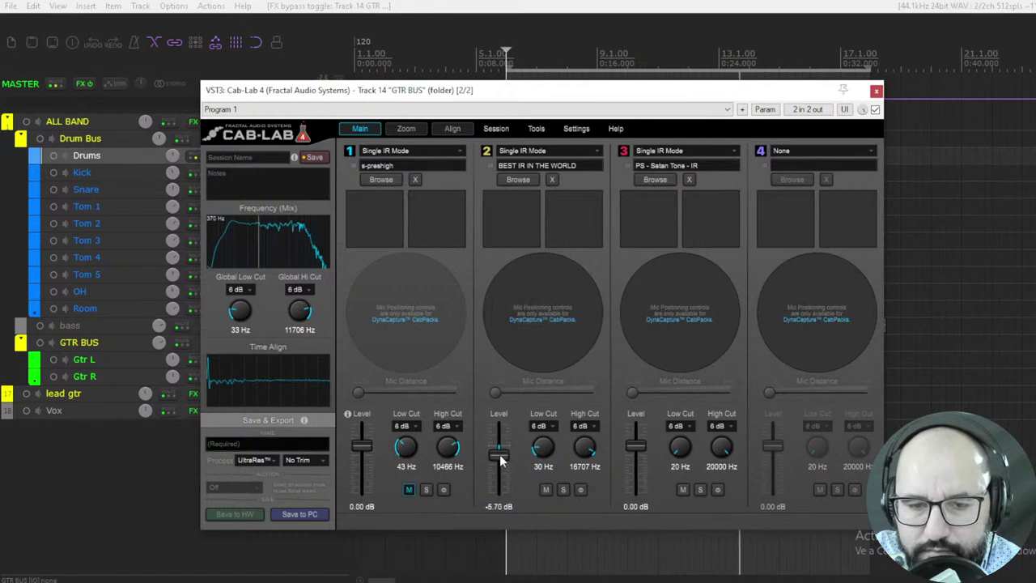
{"action": "left_click", "coordinate": [683, 490]}
{"action": "left_click", "coordinate": [683, 490]}
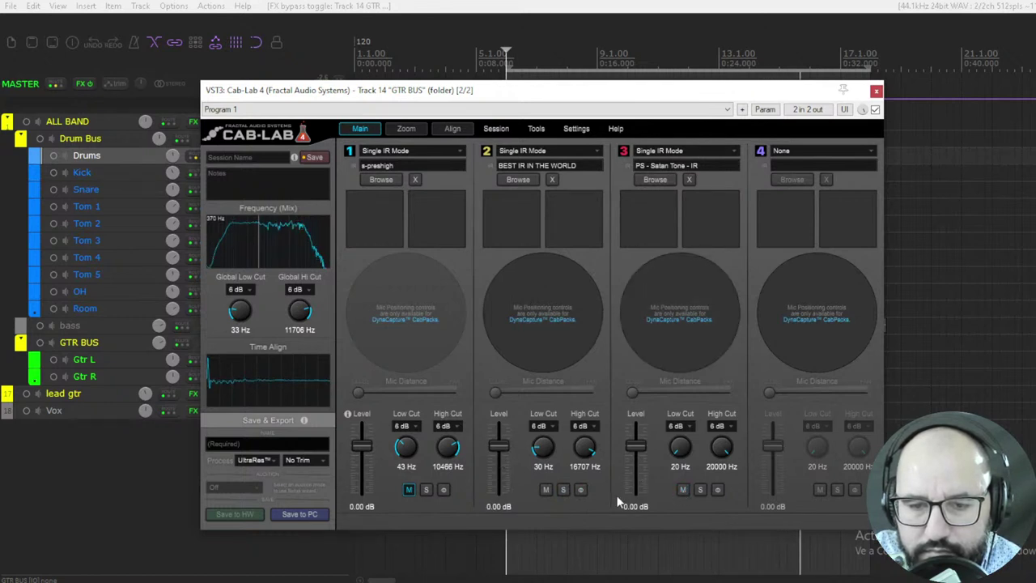
{"action": "left_click", "coordinate": [415, 492]}
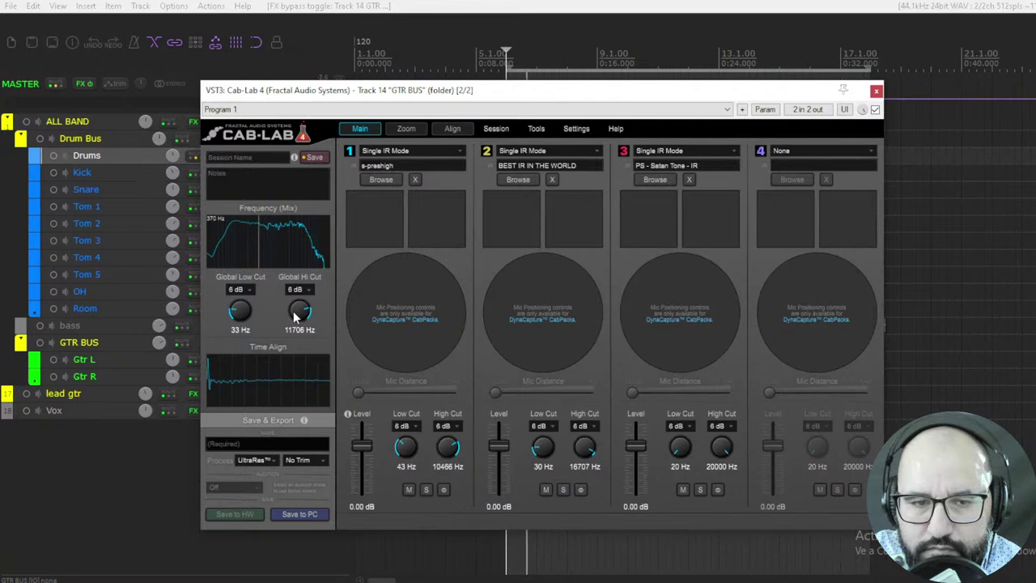
- Raise the global high cut to 12134 Hz and the global low cut to 59 Hz
{"action": "scroll", "coordinate": [298, 315], "scroll_direction": "up", "scroll_amount": 1}
{"action": "scroll", "coordinate": [298, 314], "scroll_direction": "up", "scroll_amount": 1}
{"action": "scroll", "coordinate": [240, 312], "scroll_direction": "up", "scroll_amount": 3}
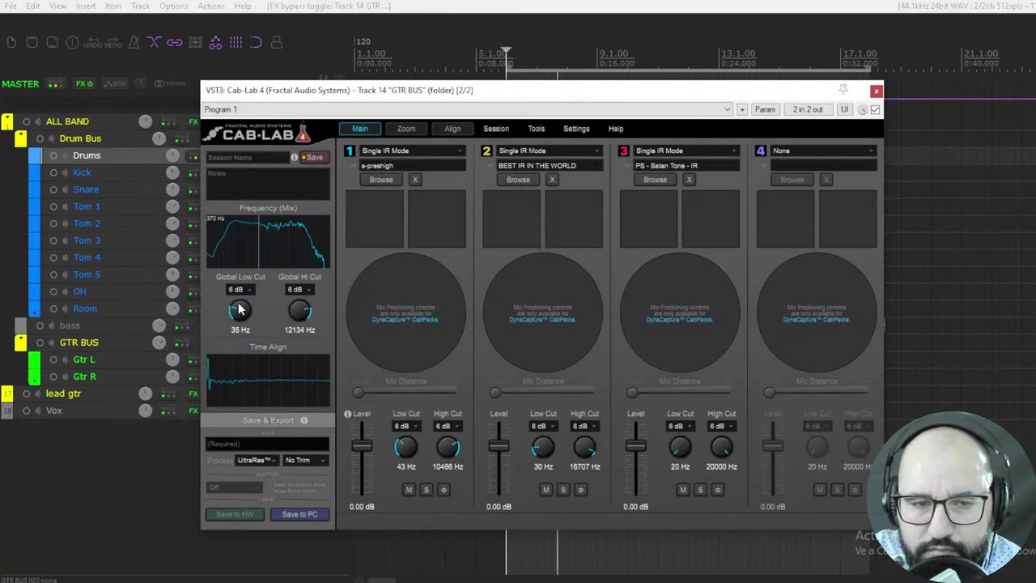
{"action": "scroll", "coordinate": [245, 236], "scroll_direction": "down", "scroll_amount": 1}
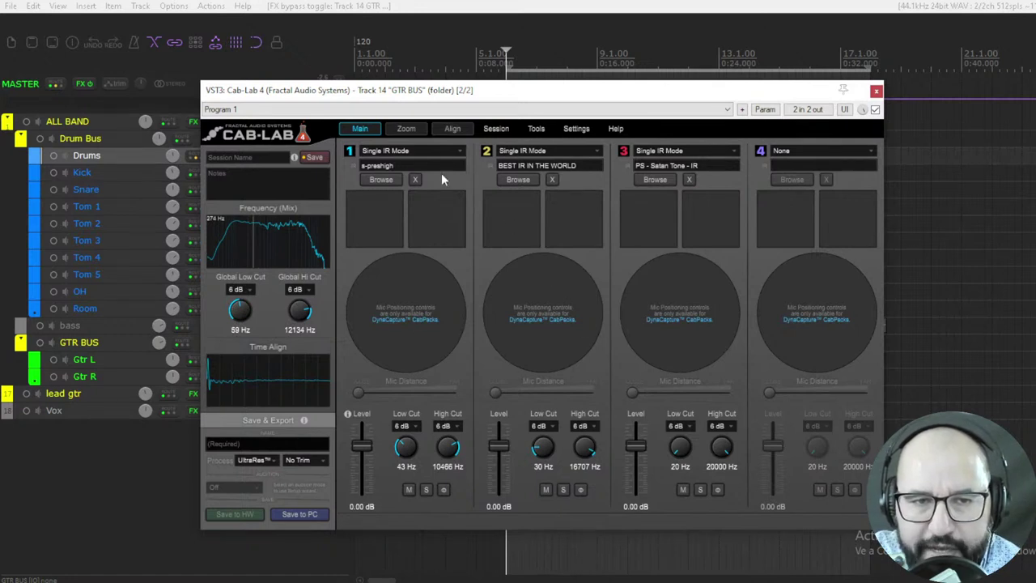
- Open the time-alignment view and offset slot 2 by 0.66 ms and slot 3 by 1.74 ms
{"action": "left_click", "coordinate": [451, 131]}
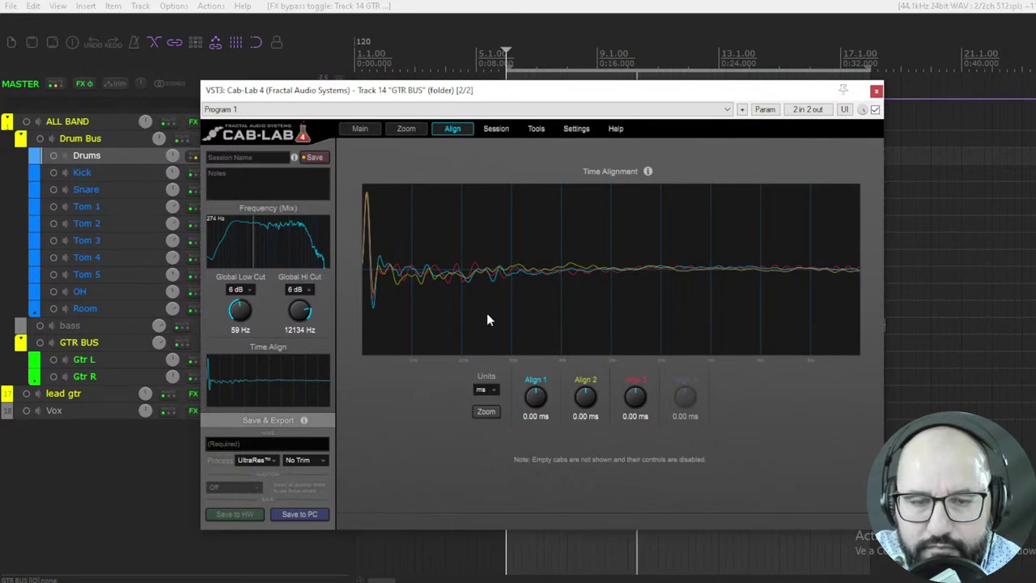
{"action": "key", "text": "space"}
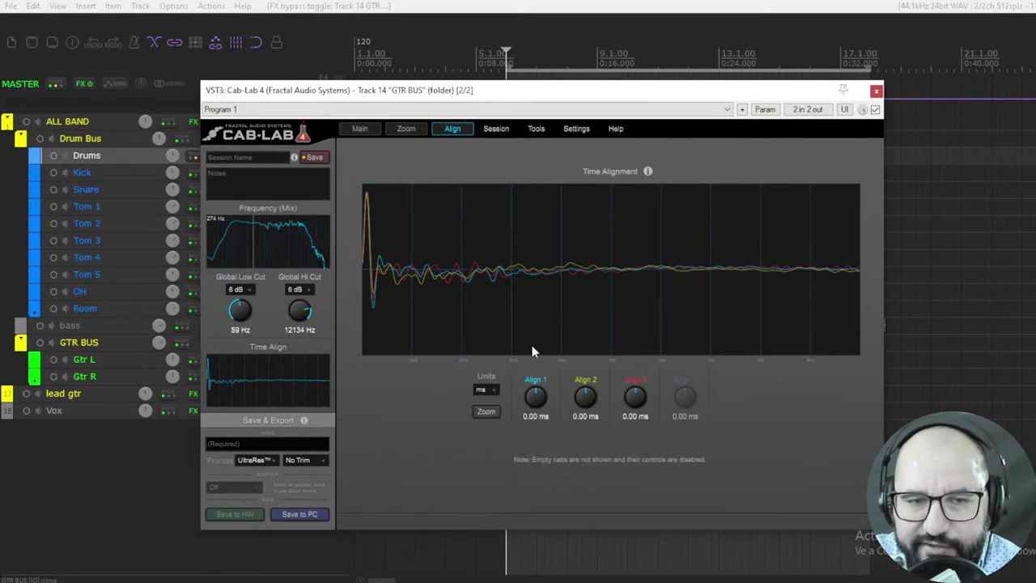
{"action": "left_click_drag", "start_coordinate": [538, 100], "coordinate": [548, 97]}
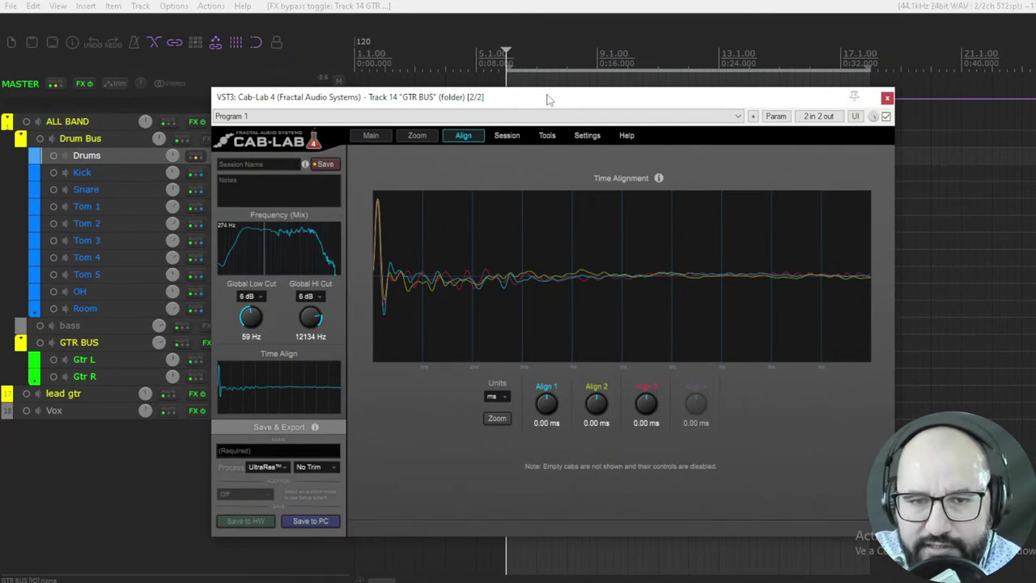
{"action": "left_click_drag", "start_coordinate": [547, 99], "coordinate": [554, 95]}
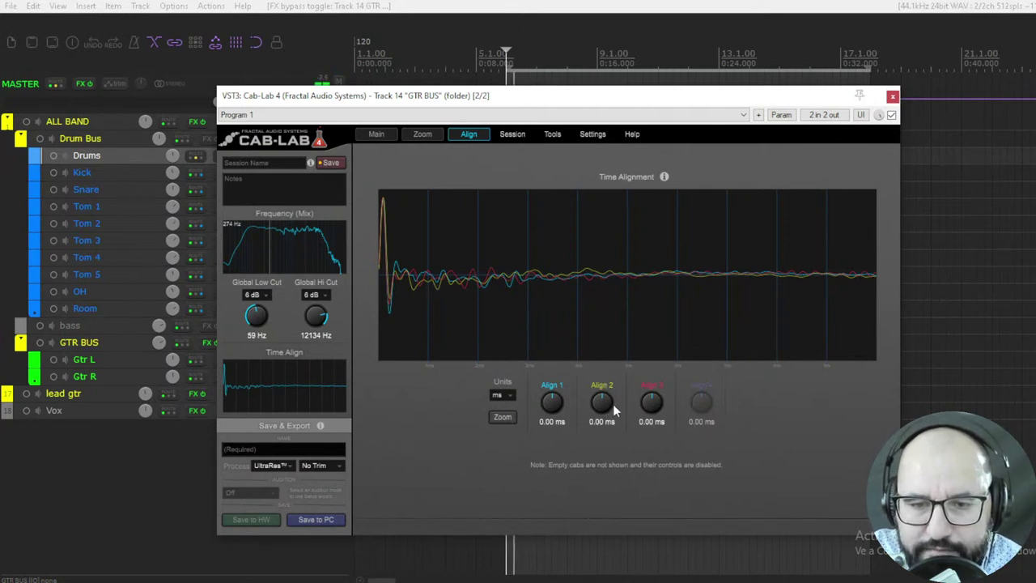
{"action": "mouse_move", "coordinate": [606, 400]}
{"action": "left_mouse_down"}
{"action": "mouse_move", "coordinate": [653, 397]}
{"action": "mouse_move", "coordinate": [652, 384]}
{"action": "mouse_move", "coordinate": [652, 394]}
{"action": "mouse_move", "coordinate": [598, 397]}
{"action": "mouse_move", "coordinate": [597, 407]}
{"action": "left_mouse_up"}
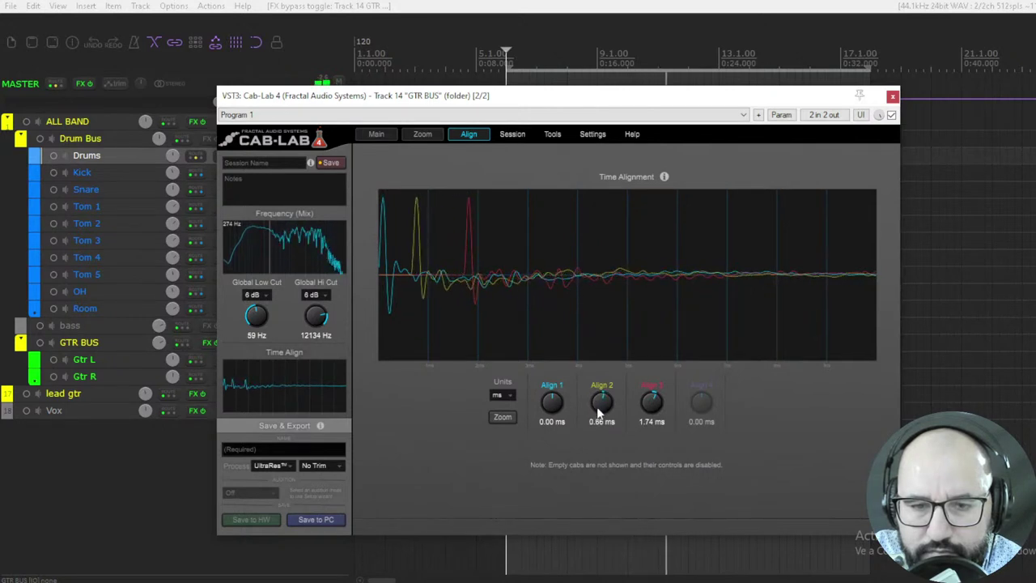
- Move the plug-in window clear of the master track controls and switch the master output to mono
{"action": "left_click_drag", "start_coordinate": [436, 97], "coordinate": [453, 117]}
{"action": "left_click_drag", "start_coordinate": [330, 125], "coordinate": [318, 123]}
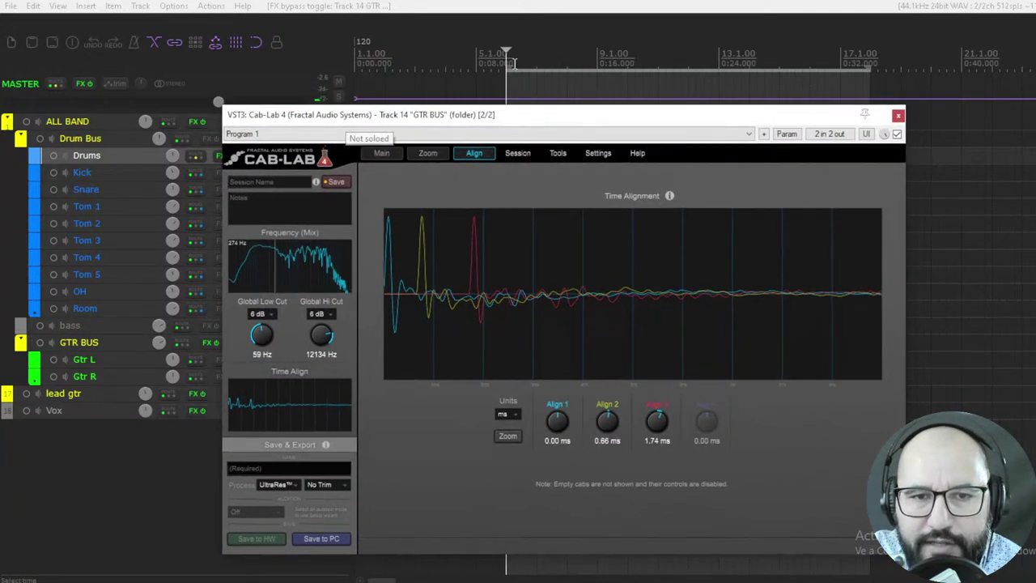
{"action": "left_click", "coordinate": [169, 83]}
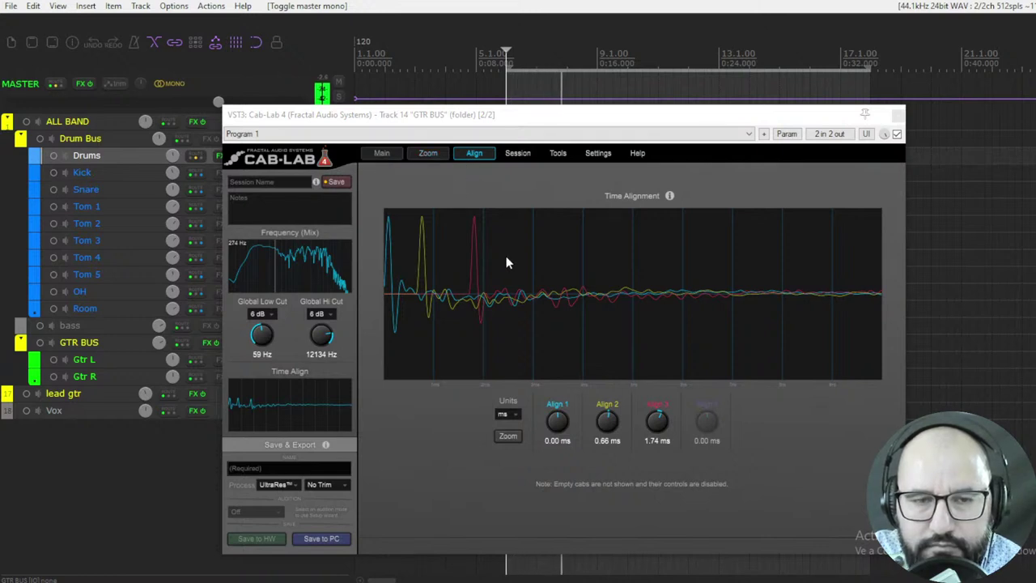
- Reduce the time offsets to 0.21 ms for slot 2 and 0.69 ms for slot 3, and mute slot 3
{"action": "left_click_drag", "start_coordinate": [609, 421], "coordinate": [659, 429]}
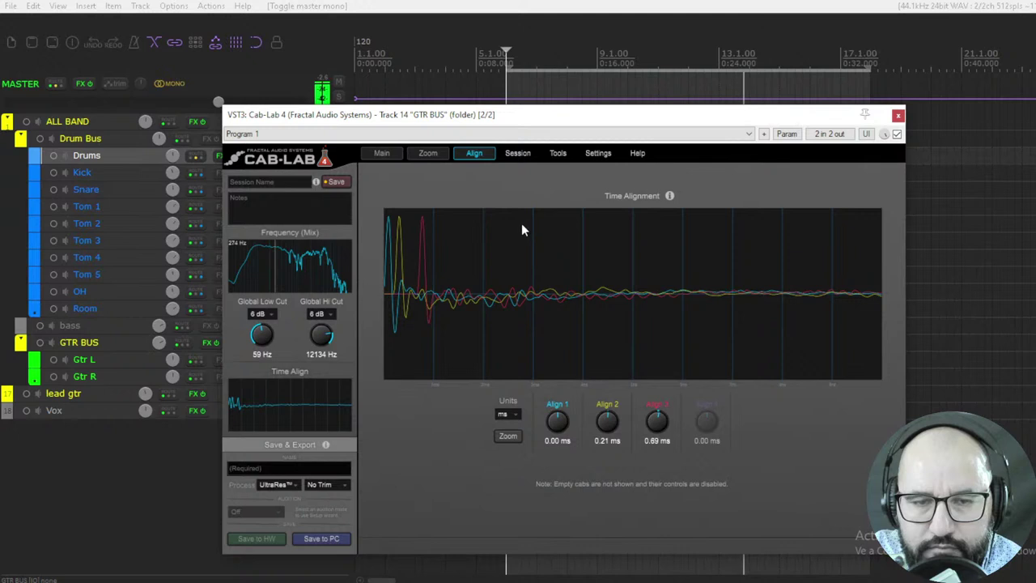
{"action": "left_click", "coordinate": [382, 154]}
{"action": "left_click", "coordinate": [704, 515]}
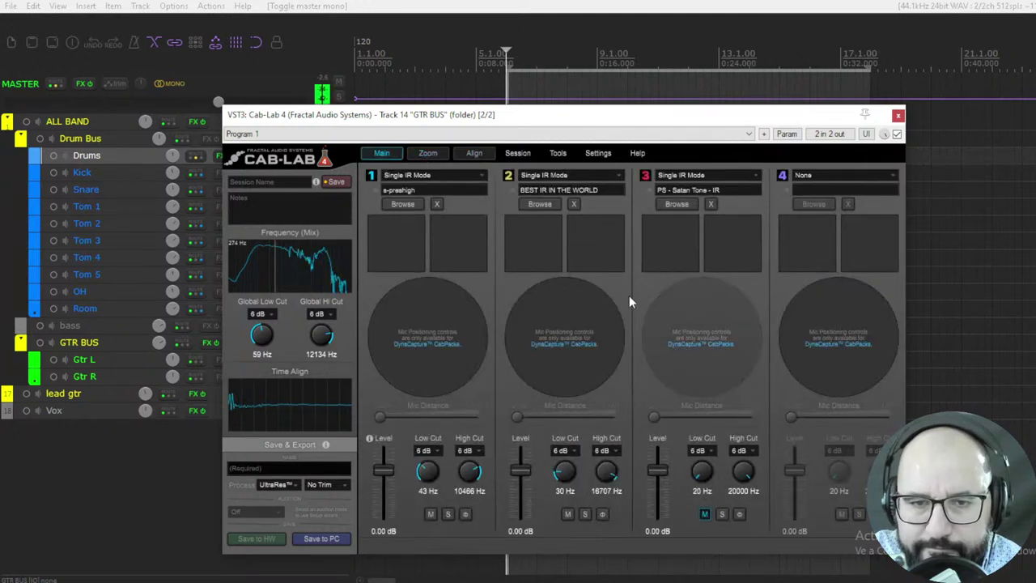
- Try time offsets of 0.35 ms for slot 2 and 0.28 ms for slot 3, and reset both to 0 ms
{"action": "left_click", "coordinate": [474, 153]}
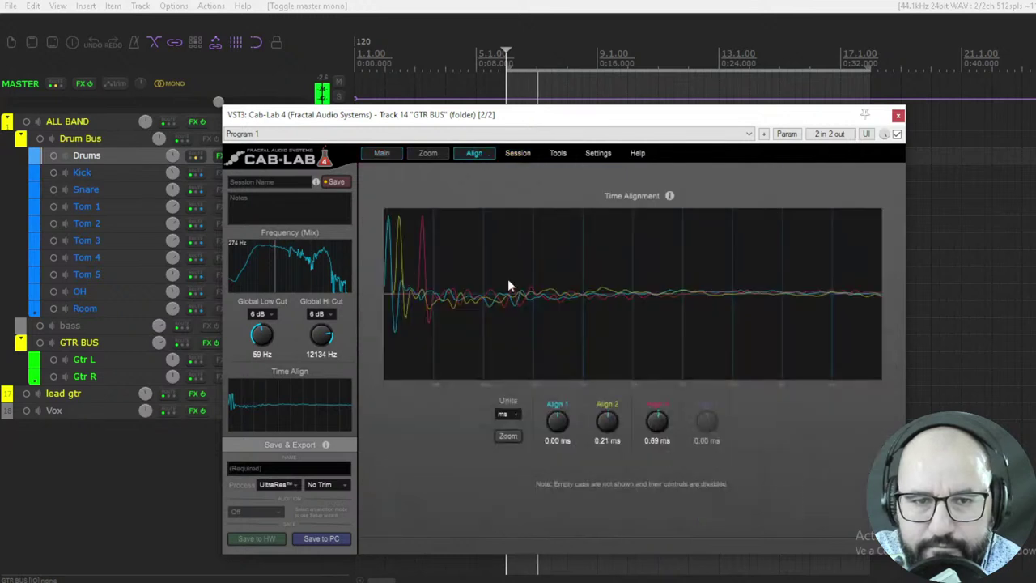
{"action": "left_click_drag", "start_coordinate": [599, 422], "coordinate": [656, 436]}
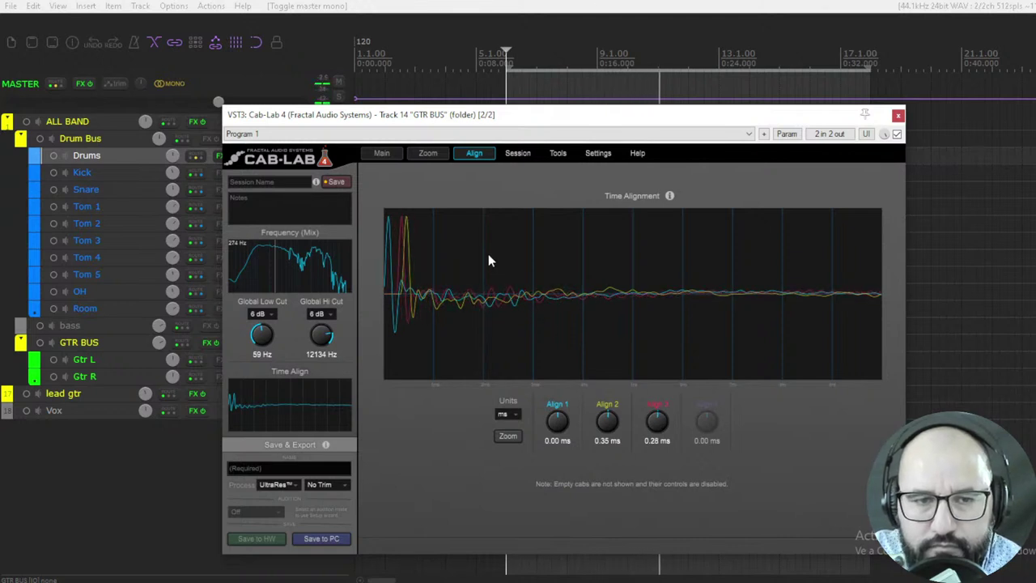
{"action": "double_click", "coordinate": [658, 430]}
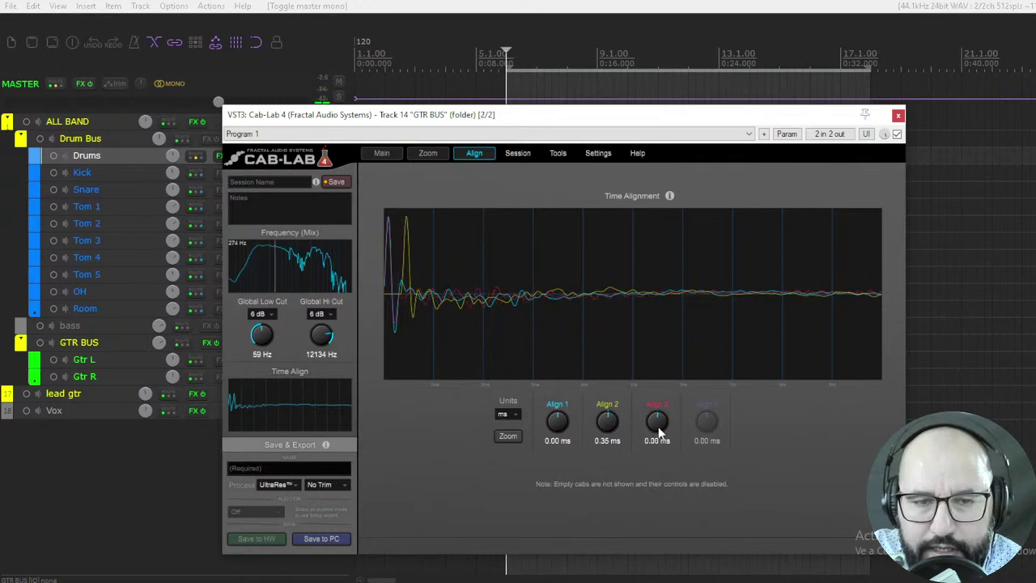
{"action": "double_click", "coordinate": [609, 421]}
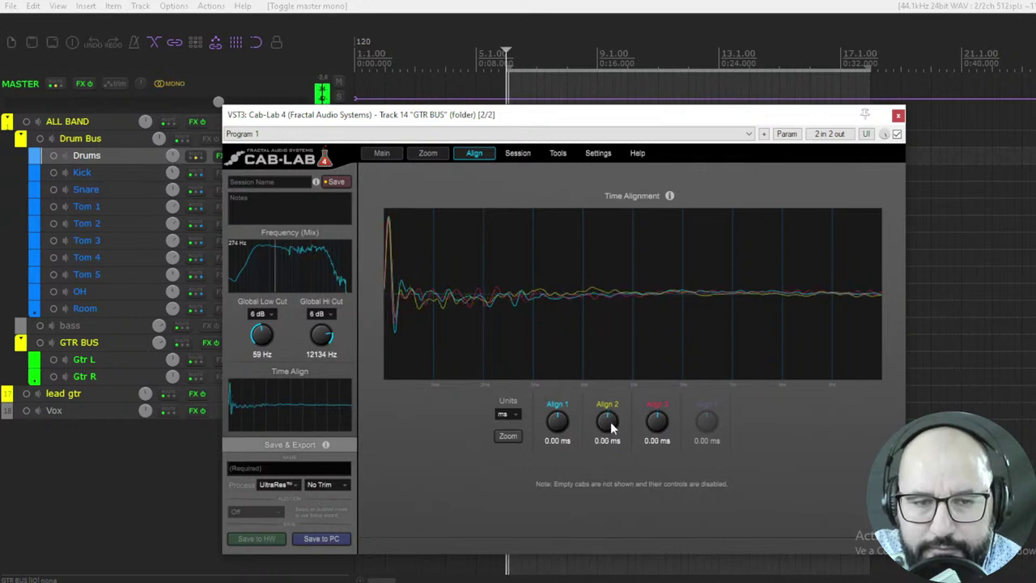
- Compare the mix by switching the master output to stereo and back to mono, and check the cabinet slots' mute settings
{"action": "left_click", "coordinate": [175, 86]}
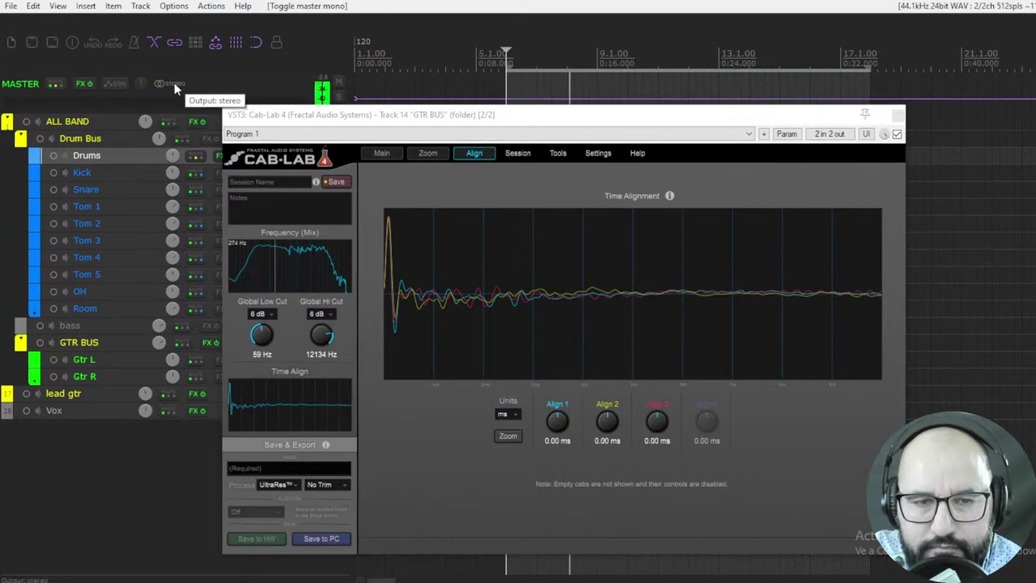
{"action": "left_click", "coordinate": [174, 83]}
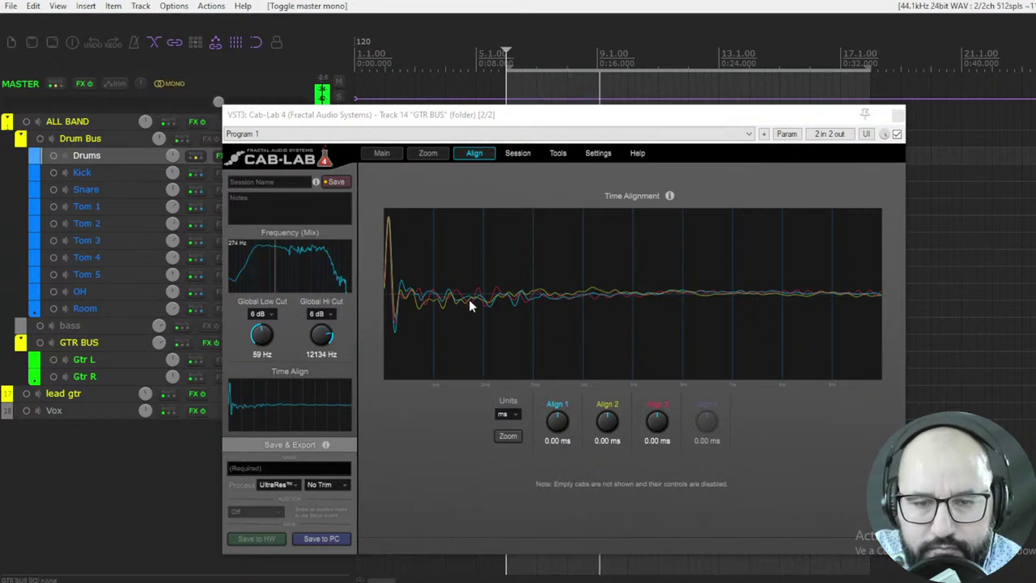
{"action": "left_click", "coordinate": [381, 153]}
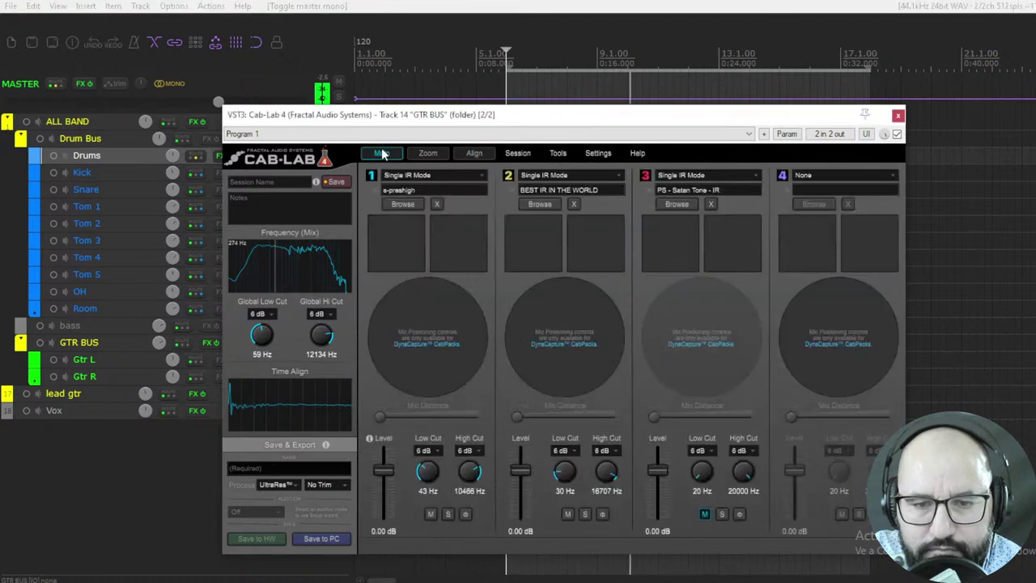
{"action": "left_click", "coordinate": [474, 153]}
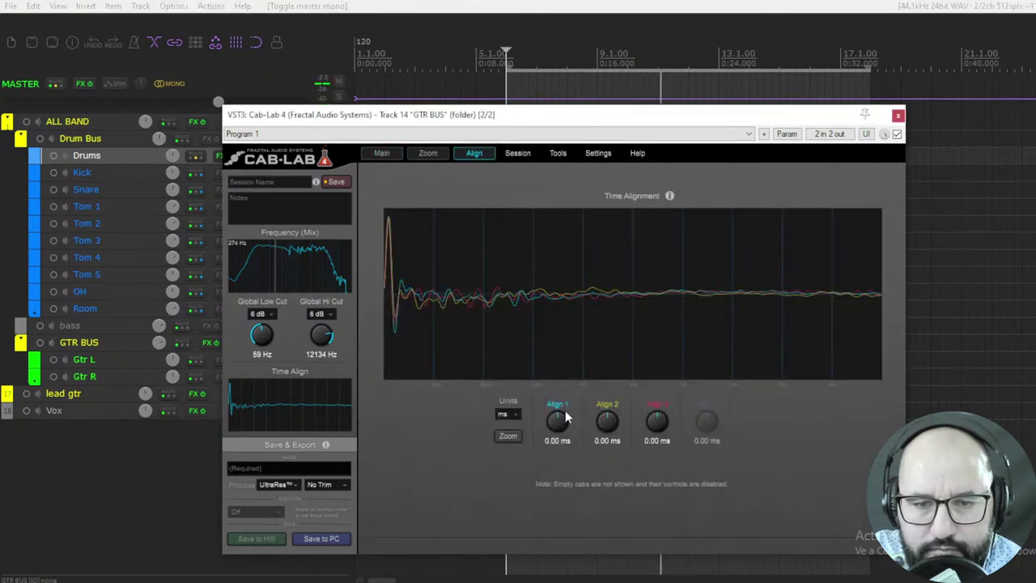
- Set the time-alignment offsets to 0.31 ms for slot 2 and 0.59 ms for slot 3
{"action": "scroll", "coordinate": [607, 421], "scroll_direction": "up", "scroll_amount": 5}
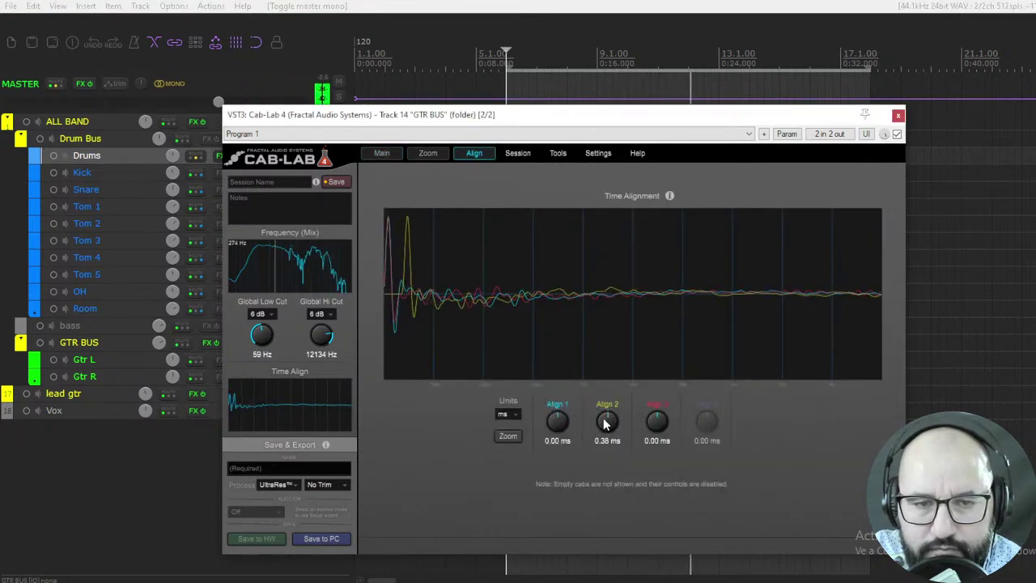
{"action": "scroll", "coordinate": [608, 421], "scroll_direction": "up", "scroll_amount": 10}
{"action": "scroll", "coordinate": [605, 421], "scroll_direction": "down", "scroll_amount": 10}
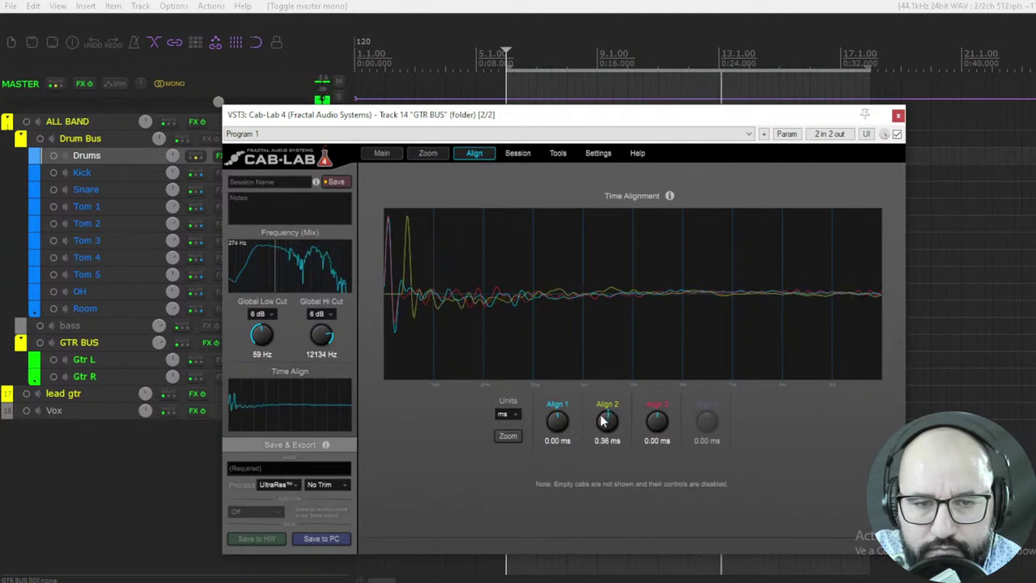
{"action": "scroll", "coordinate": [611, 421], "scroll_direction": "down", "scroll_amount": 1}
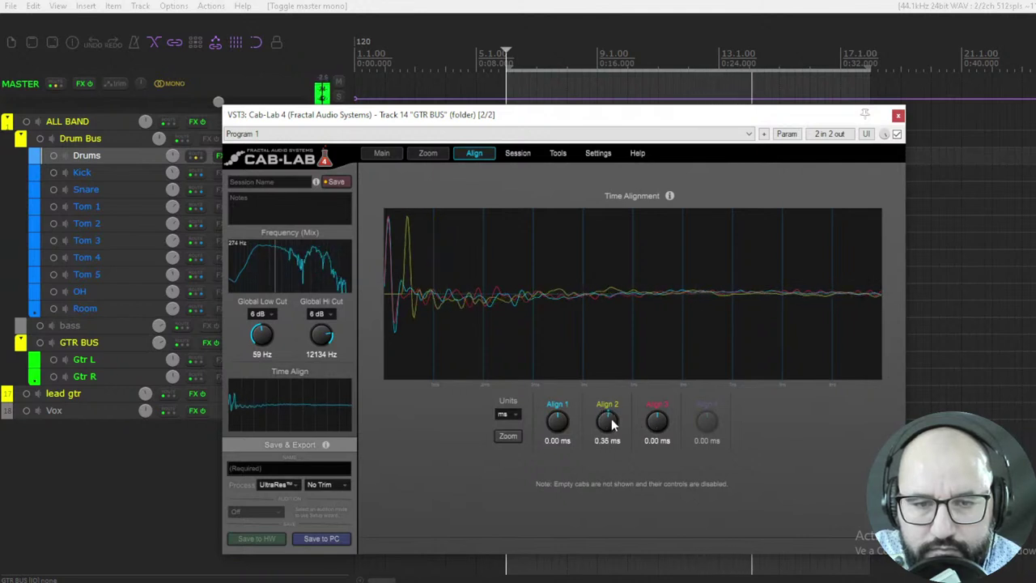
{"action": "scroll", "coordinate": [611, 420], "scroll_direction": "down", "scroll_amount": 3}
{"action": "scroll", "coordinate": [661, 424], "scroll_direction": "up", "scroll_amount": 6}
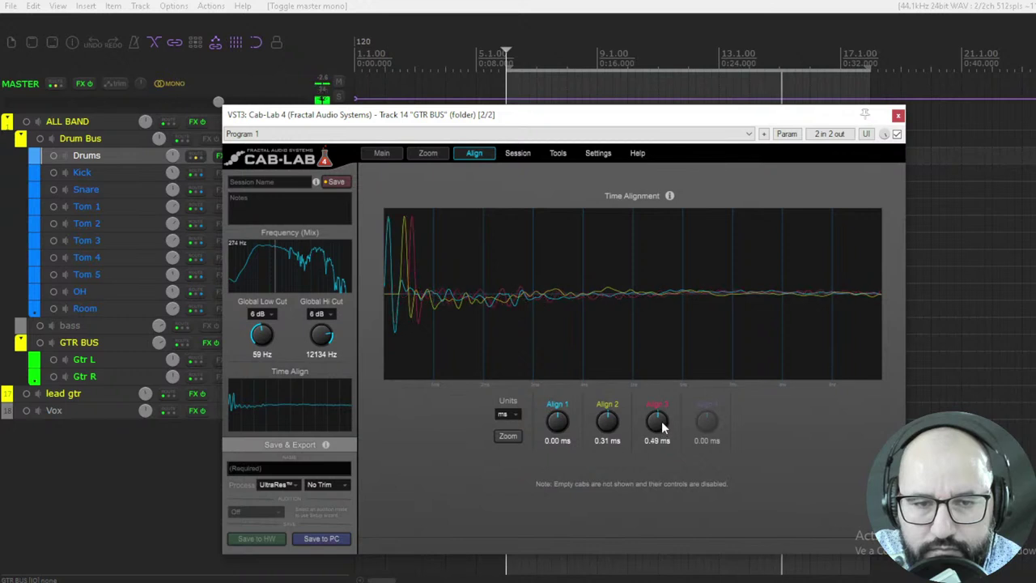
{"action": "scroll", "coordinate": [662, 419], "scroll_direction": "up", "scroll_amount": 1}
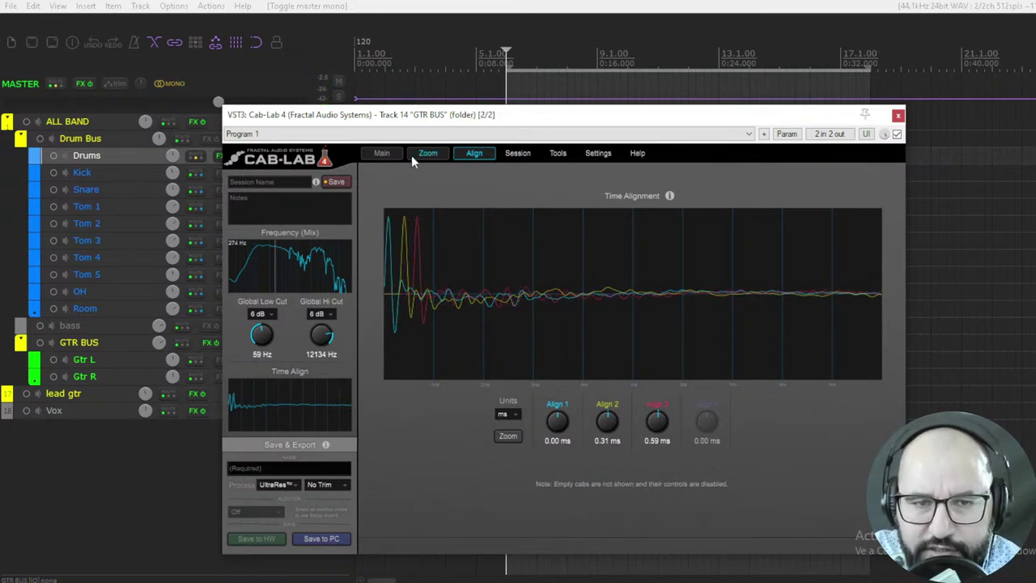
- Replace the impulse response in slot 2 with Messiah from the AMAZING IMPULSE PACK folder
{"action": "left_click", "coordinate": [384, 153]}
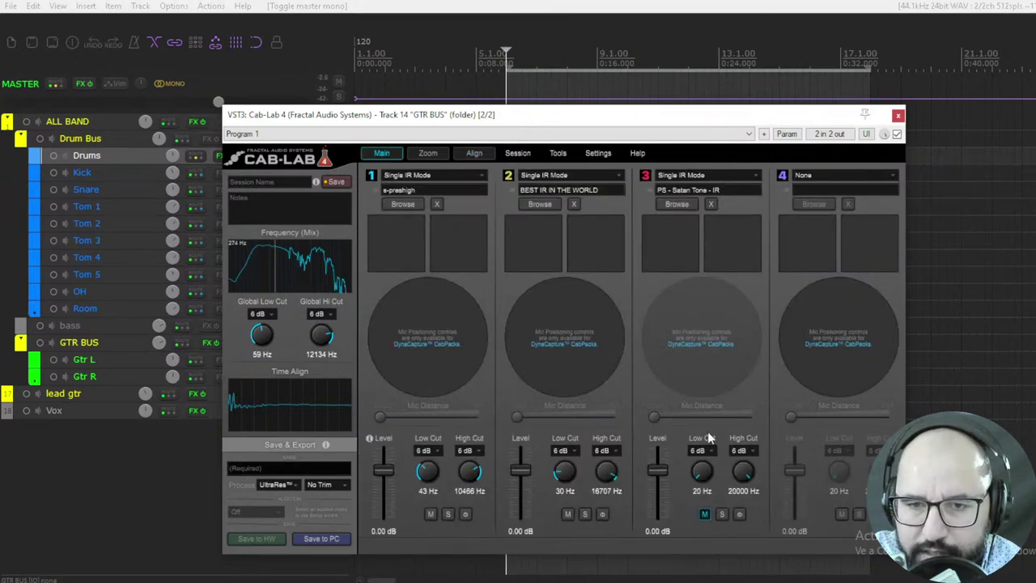
{"action": "left_click", "coordinate": [546, 204]}
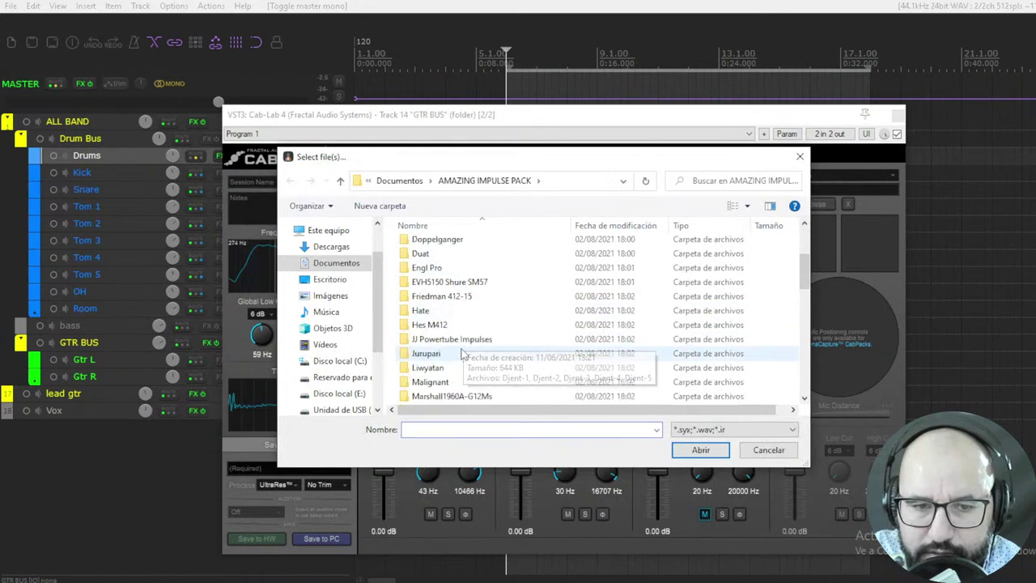
{"action": "scroll", "coordinate": [462, 352], "scroll_direction": "down", "scroll_amount": 3}
{"action": "left_click", "coordinate": [435, 323]}
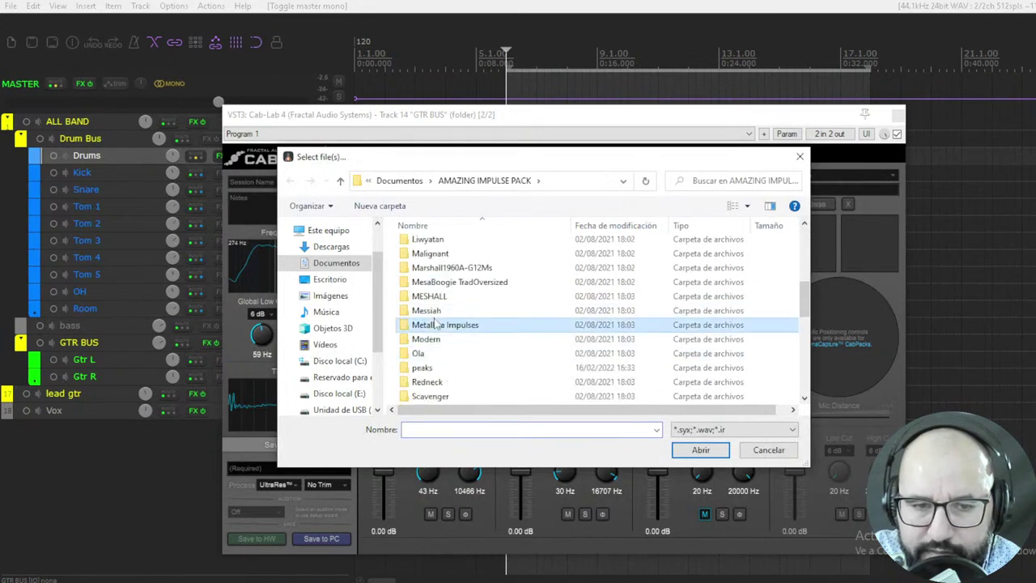
{"action": "double_click", "coordinate": [435, 324]}
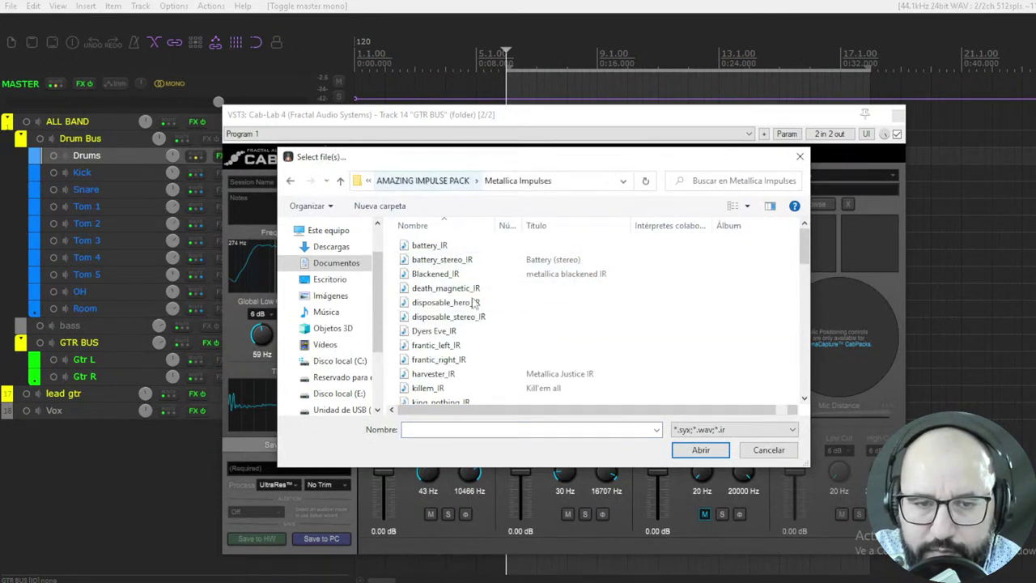
{"action": "key", "text": "BackSpace"}
{"action": "double_click", "coordinate": [430, 377]}
{"action": "double_click", "coordinate": [433, 247]}
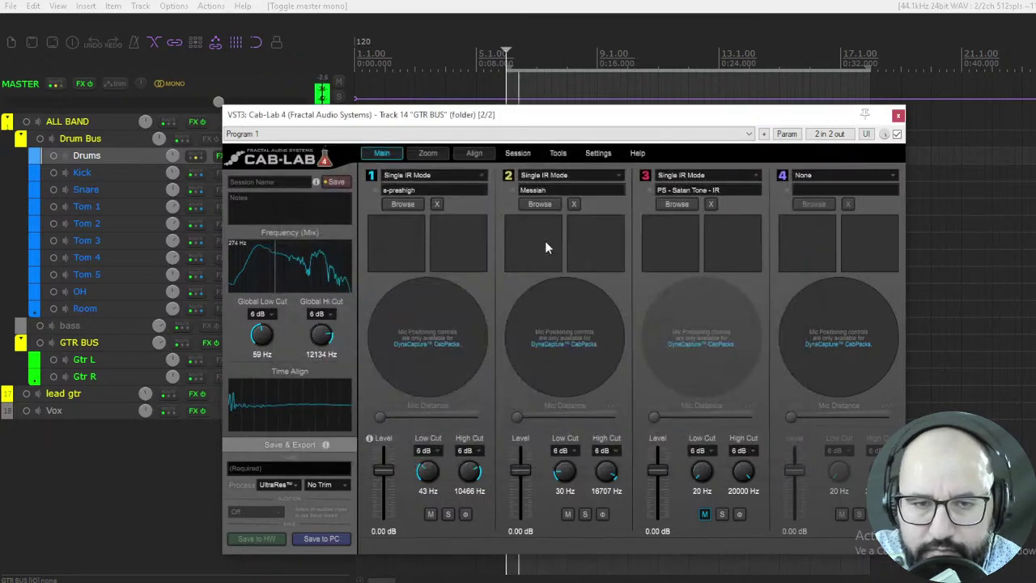
- Set slot 2's time offset to 0.38 ms and switch the master output to stereo
{"action": "left_click", "coordinate": [475, 153]}
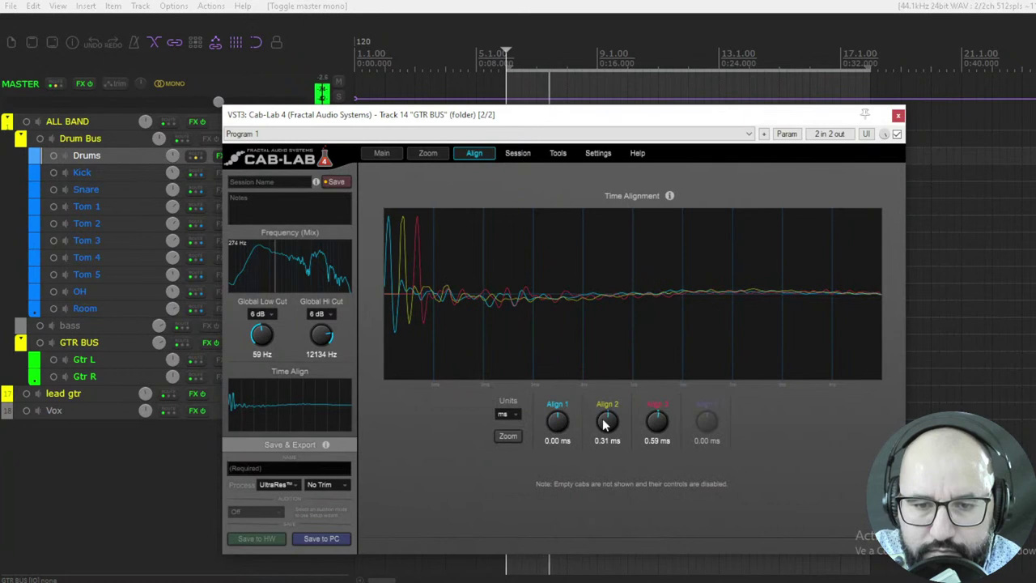
{"action": "left_click_drag", "start_coordinate": [604, 432], "coordinate": [603, 412]}
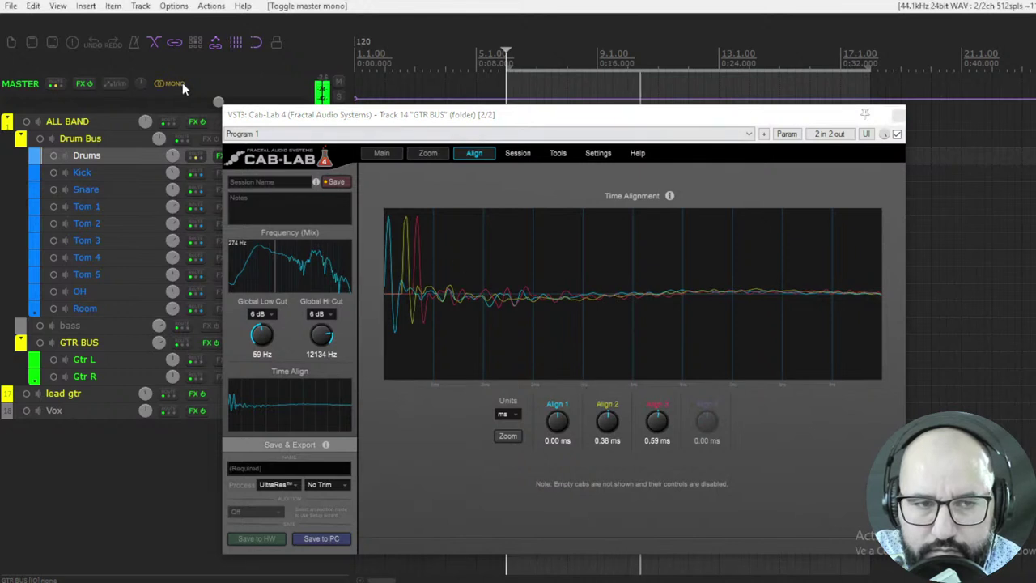
{"action": "key", "text": "m"}
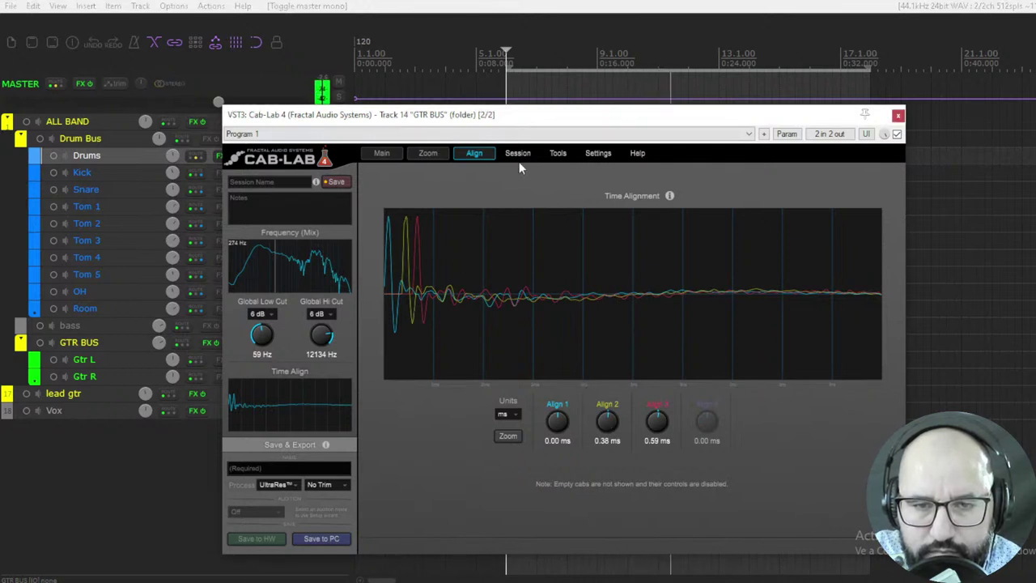
- Reset the low cut to 20 Hz and the high cut to 20000 Hz on slots 1 and 2
{"action": "left_click", "coordinate": [385, 154]}
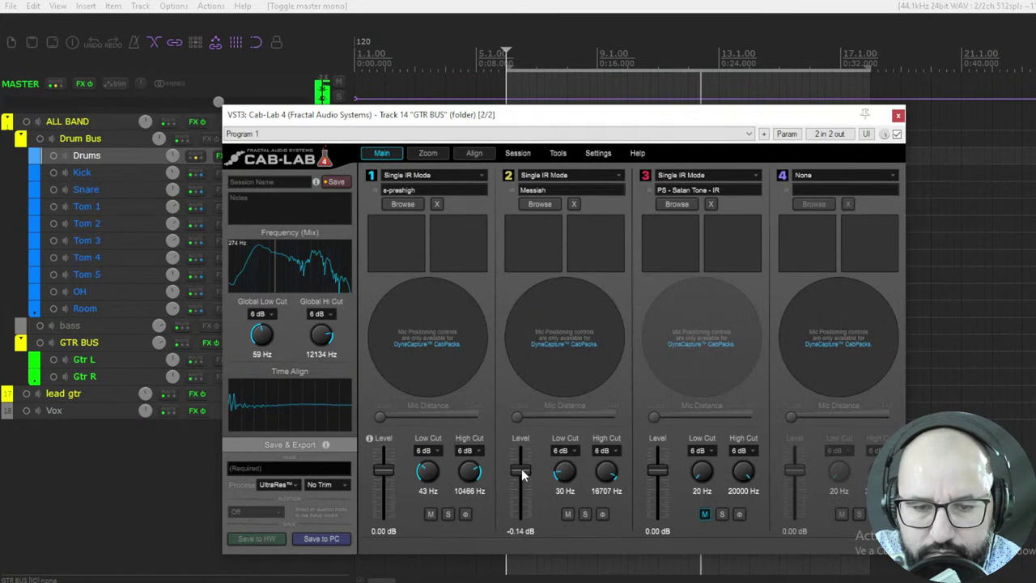
{"action": "left_click_drag", "start_coordinate": [613, 484], "coordinate": [623, 405]}
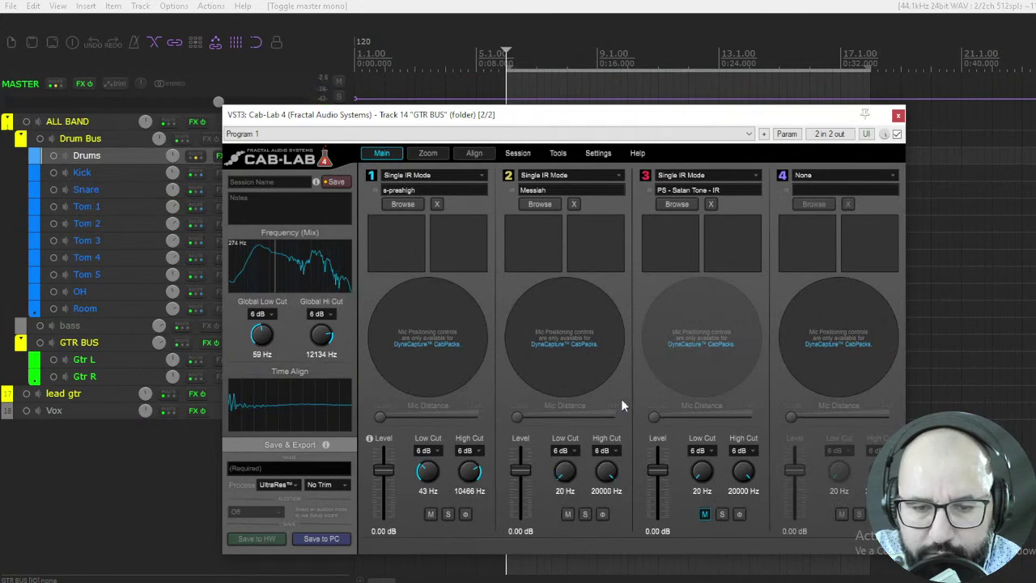
{"action": "left_click_drag", "start_coordinate": [433, 434], "coordinate": [428, 517]}
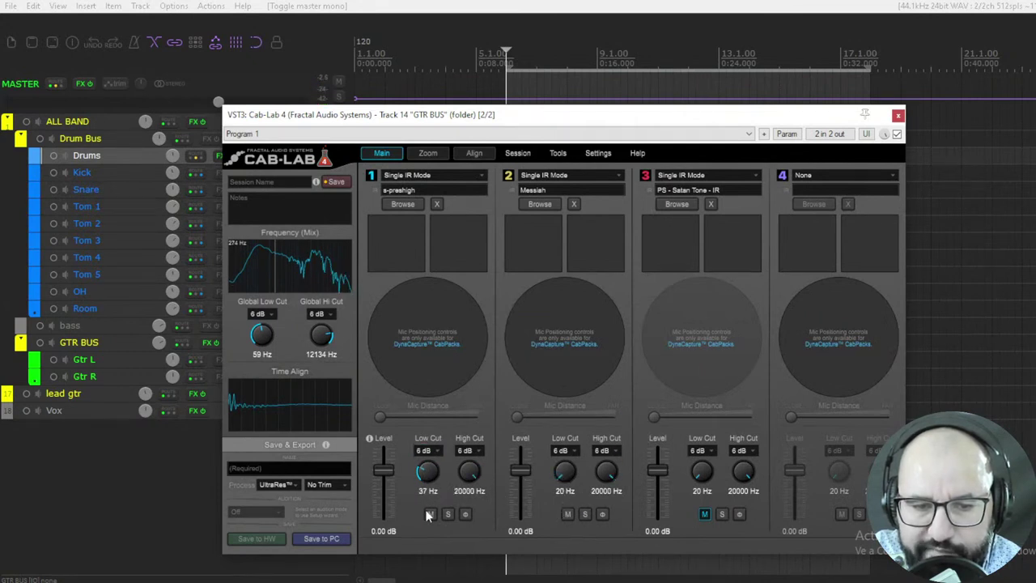
- Audition slot 3 unmuted, and mute slots 1, 2 and 3
{"action": "left_click", "coordinate": [705, 515]}
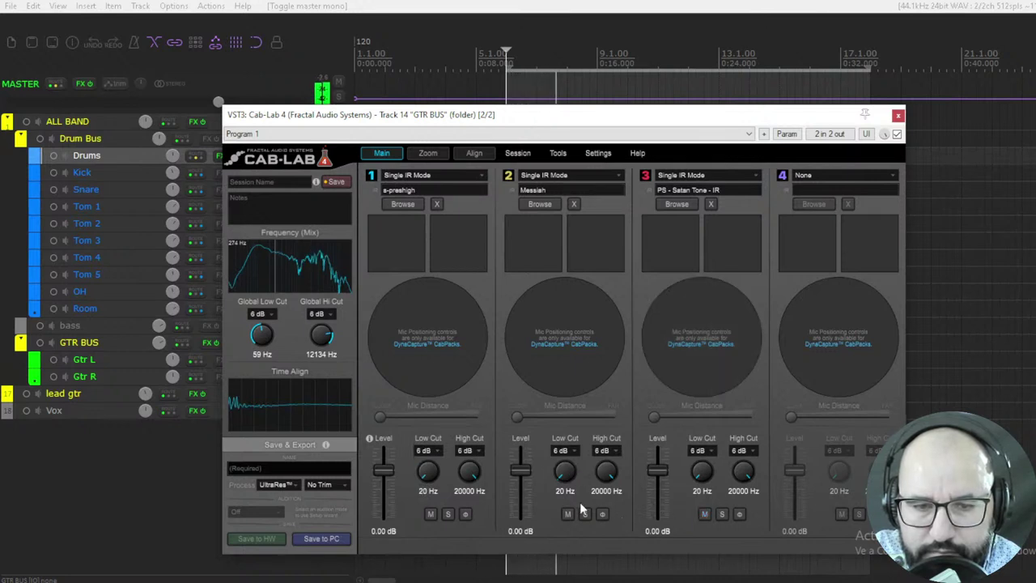
{"action": "left_click", "coordinate": [568, 514]}
{"action": "left_click", "coordinate": [705, 514]}
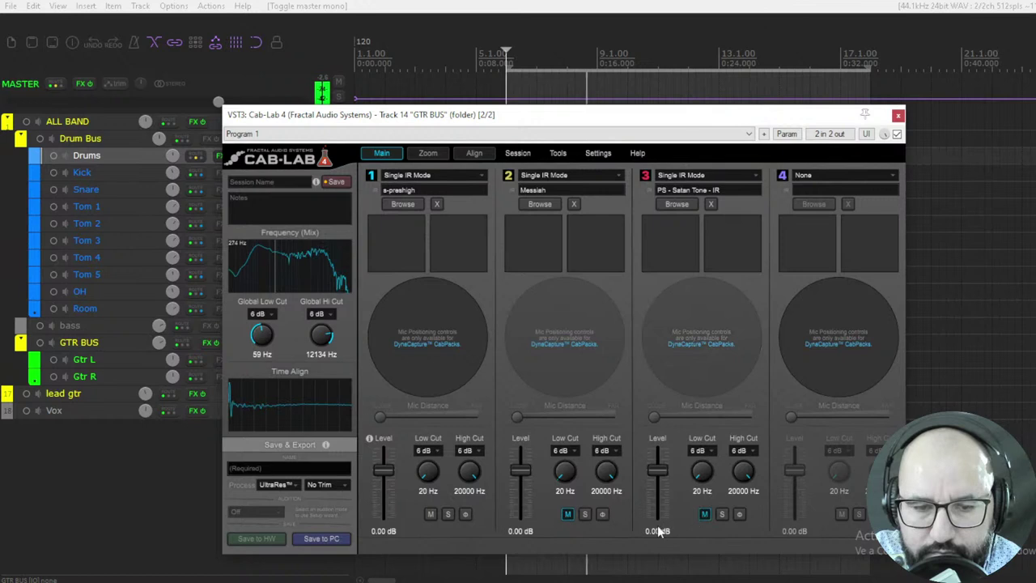
{"action": "left_click", "coordinate": [430, 514]}
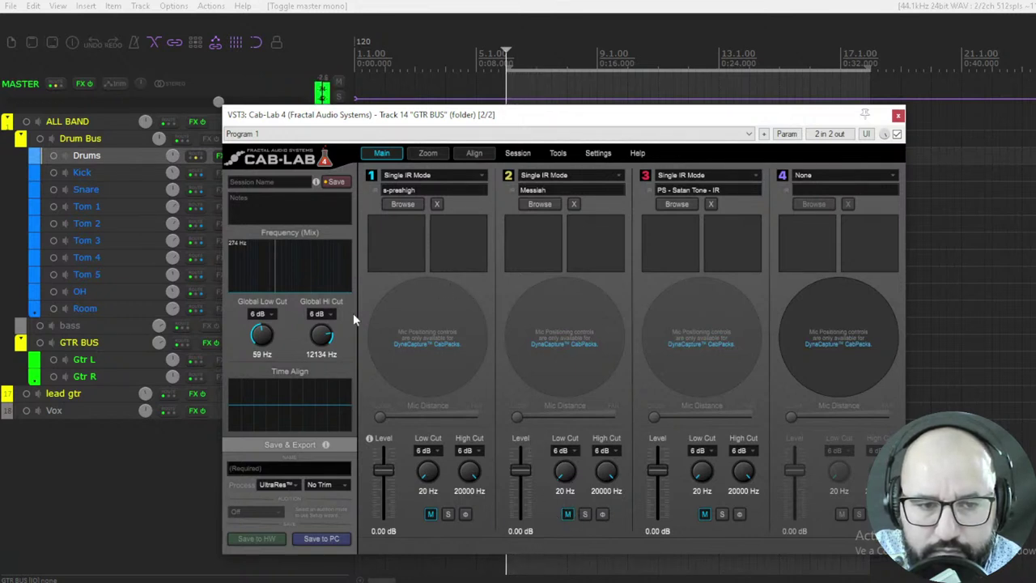
- Set the global low cut to 22 Hz and the global high cut to 20000 Hz, and bypass and re-enable the plug-in
{"action": "left_click_drag", "start_coordinate": [321, 332], "coordinate": [325, 291]}
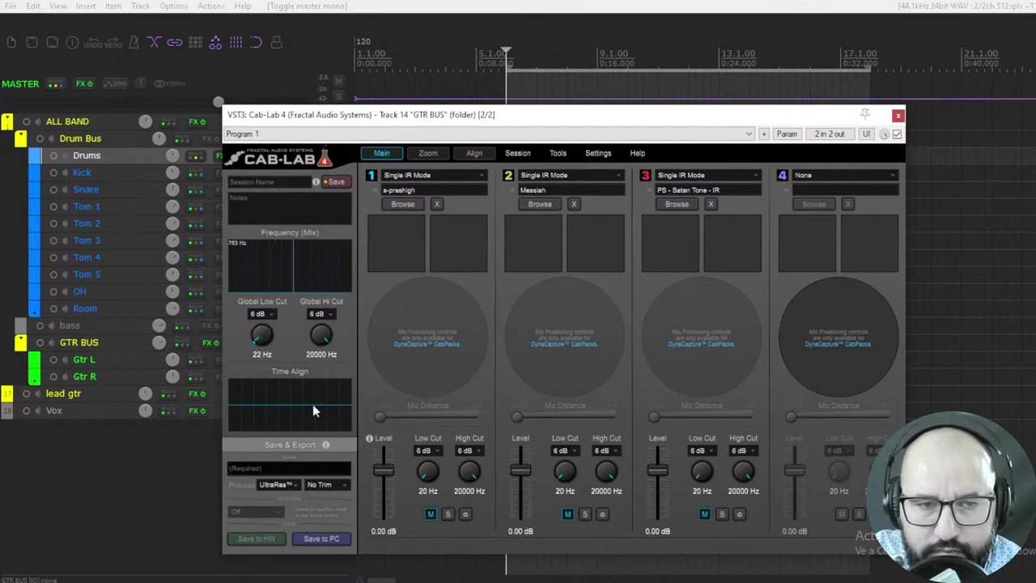
{"action": "left_click", "coordinate": [898, 135]}
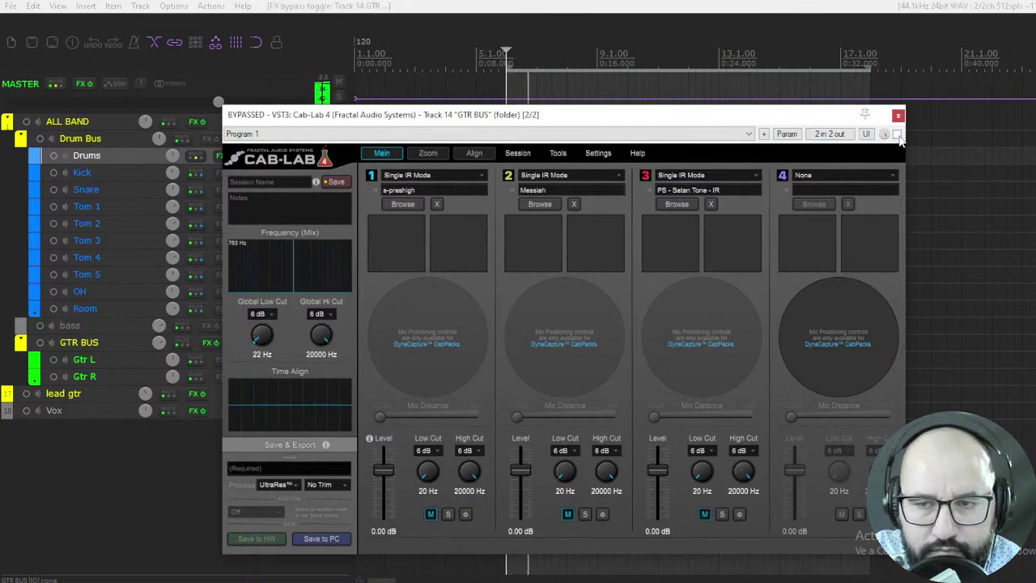
{"action": "left_click", "coordinate": [897, 134]}
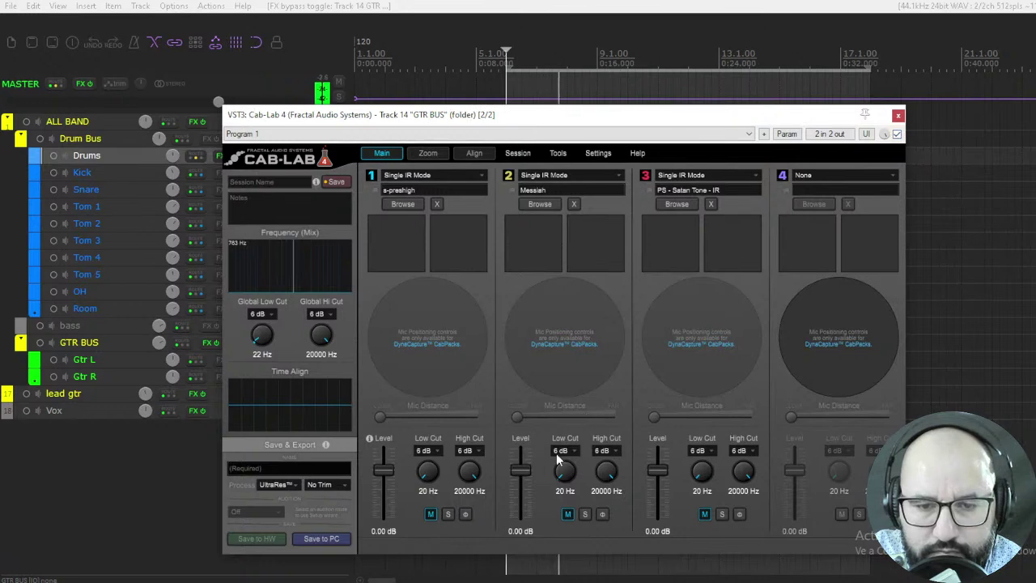
- Lower the levels of slots 2 and 3 fully to MUTE and unmute slot 1
{"action": "left_click_drag", "start_coordinate": [521, 469], "coordinate": [521, 522]}
{"action": "left_click_drag", "start_coordinate": [657, 469], "coordinate": [655, 545]}
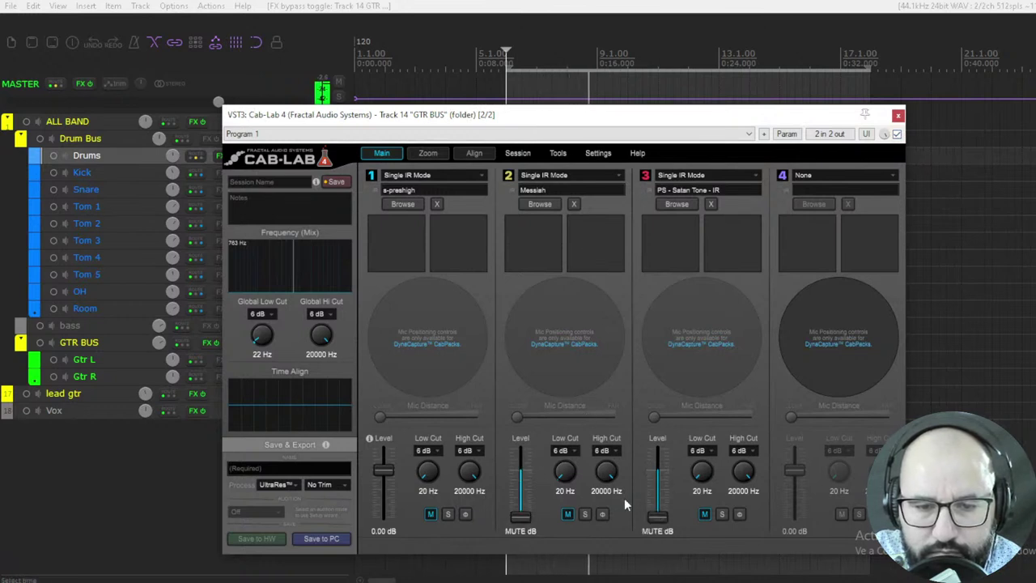
{"action": "left_click", "coordinate": [434, 514]}
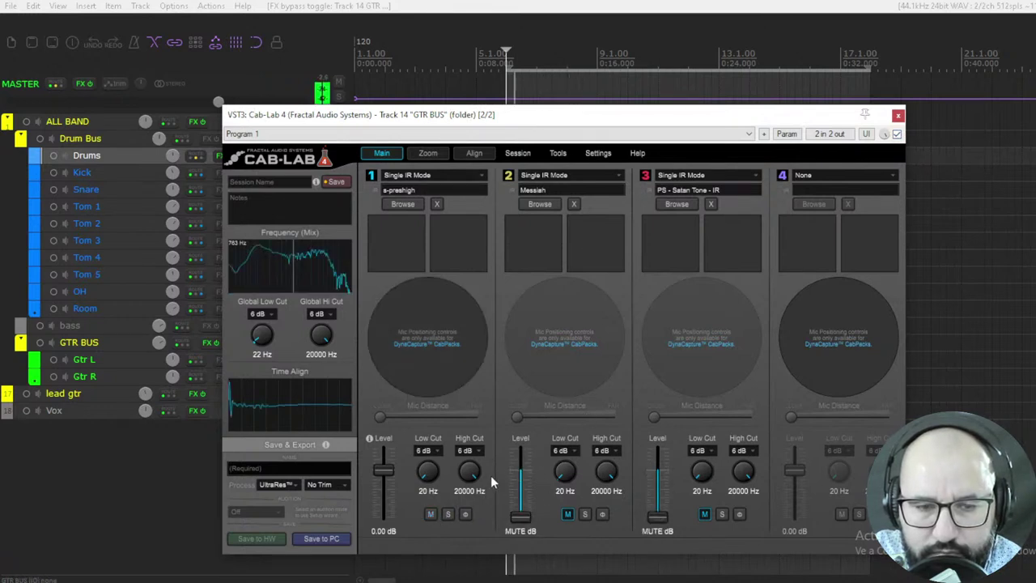
- Switch the master output to mono, set slot 2's time offset to 0.31 ms, and return to the main cabinet view
{"action": "left_click", "coordinate": [474, 153]}
{"action": "left_click", "coordinate": [170, 84]}
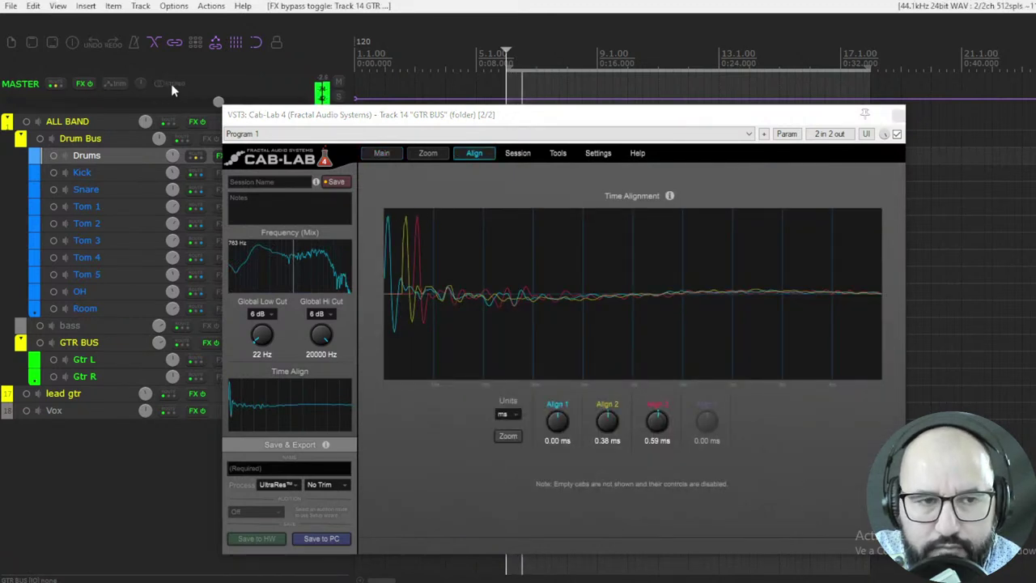
{"action": "left_click_drag", "start_coordinate": [607, 420], "coordinate": [605, 428]}
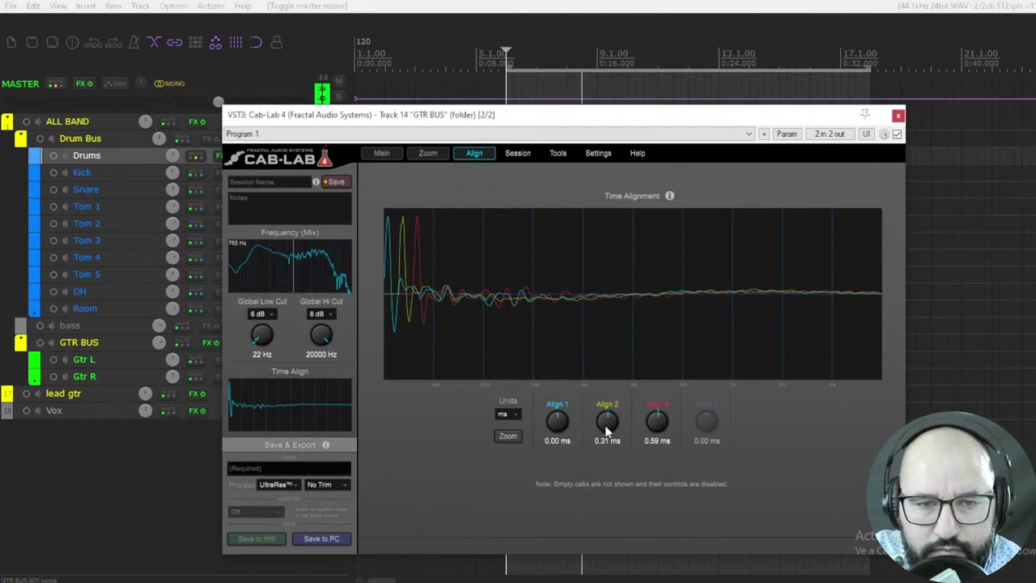
{"action": "left_click", "coordinate": [383, 154]}
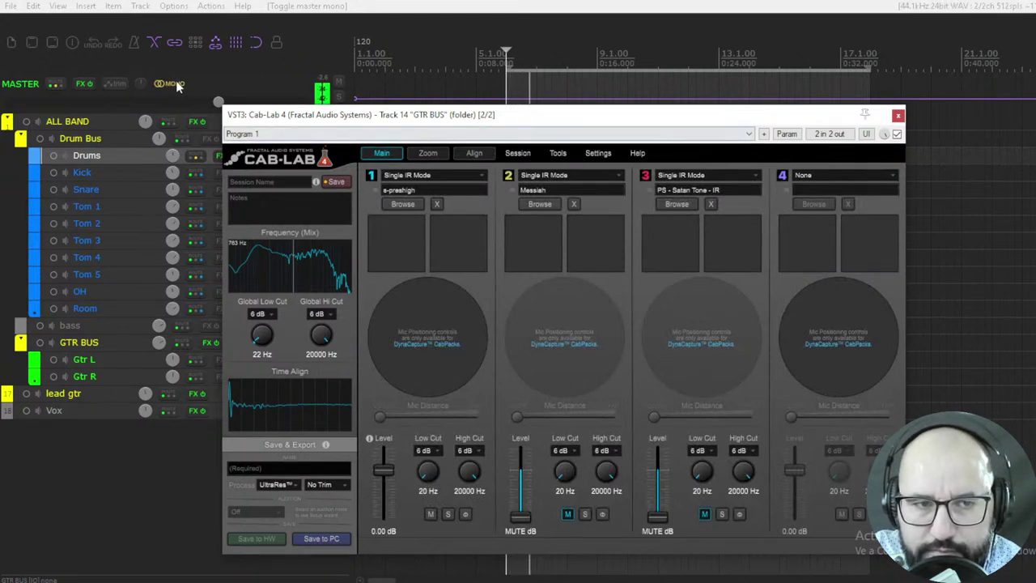
- Solo slot 2 at 0 dB with slot 1 muted, and lower the levels of slots 1 and 2 fully to MUTE
{"action": "double_click", "coordinate": [520, 516]}
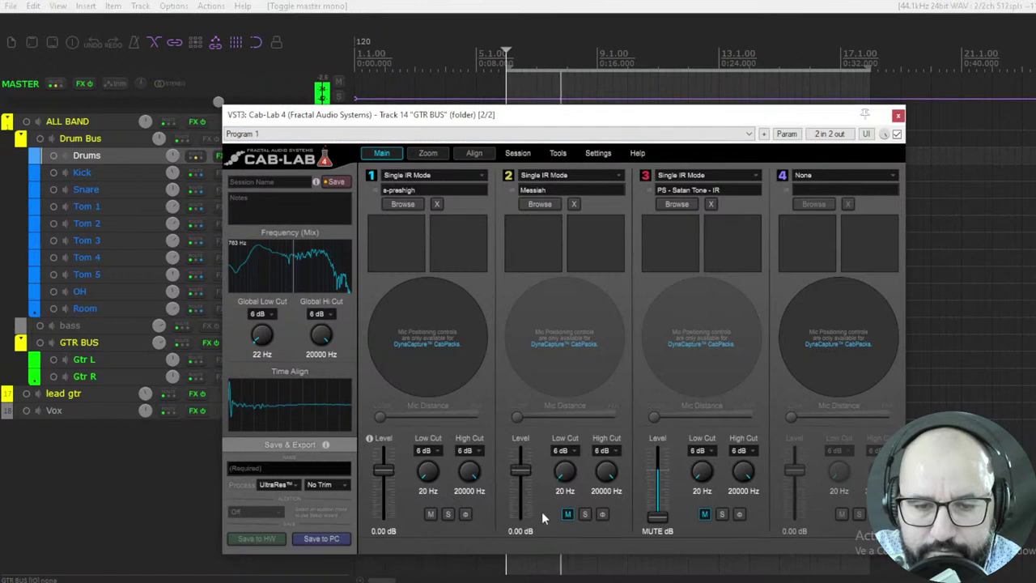
{"action": "left_click", "coordinate": [584, 515]}
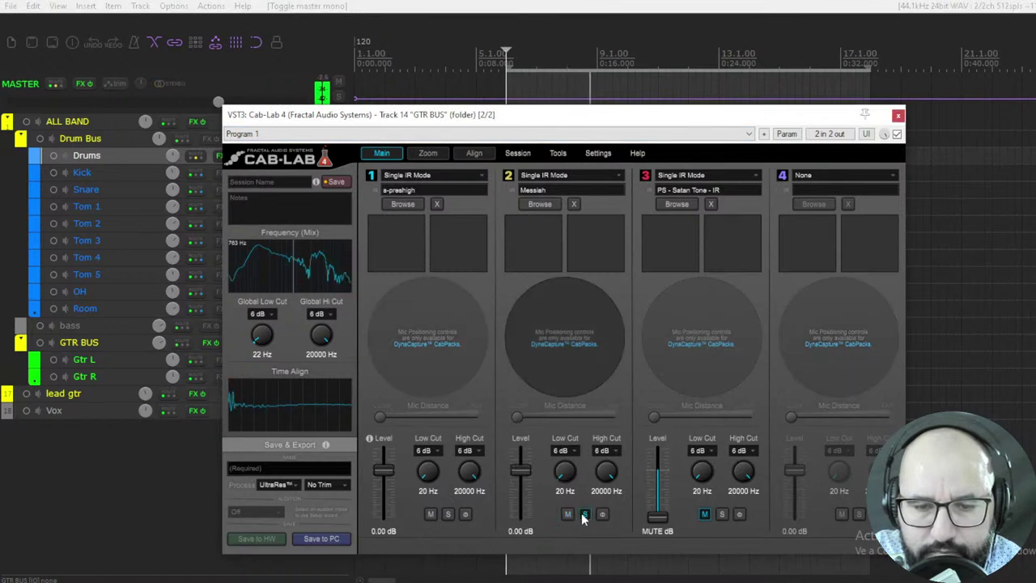
{"action": "left_click", "coordinate": [431, 514]}
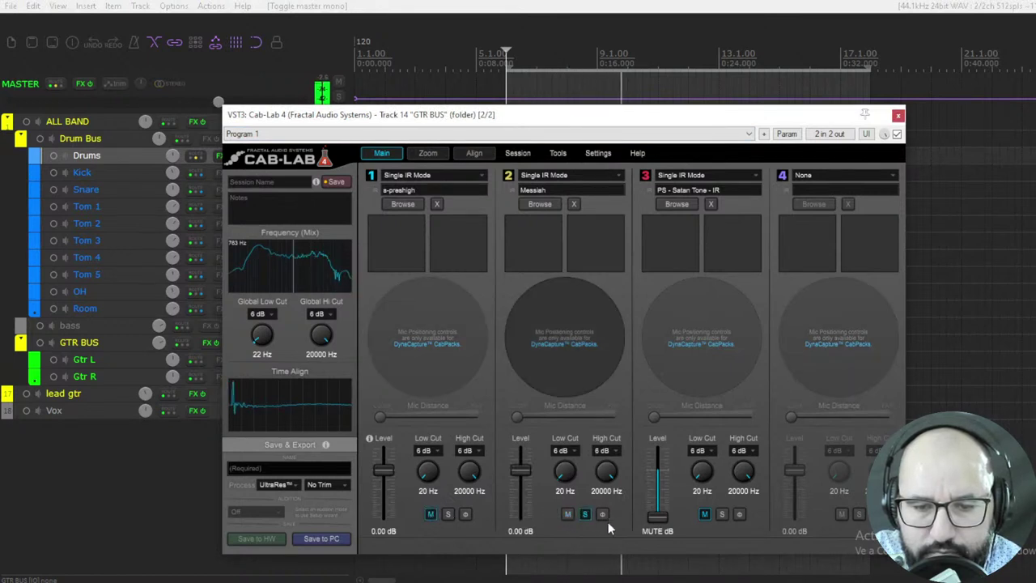
{"action": "left_click_drag", "start_coordinate": [523, 470], "coordinate": [524, 540]}
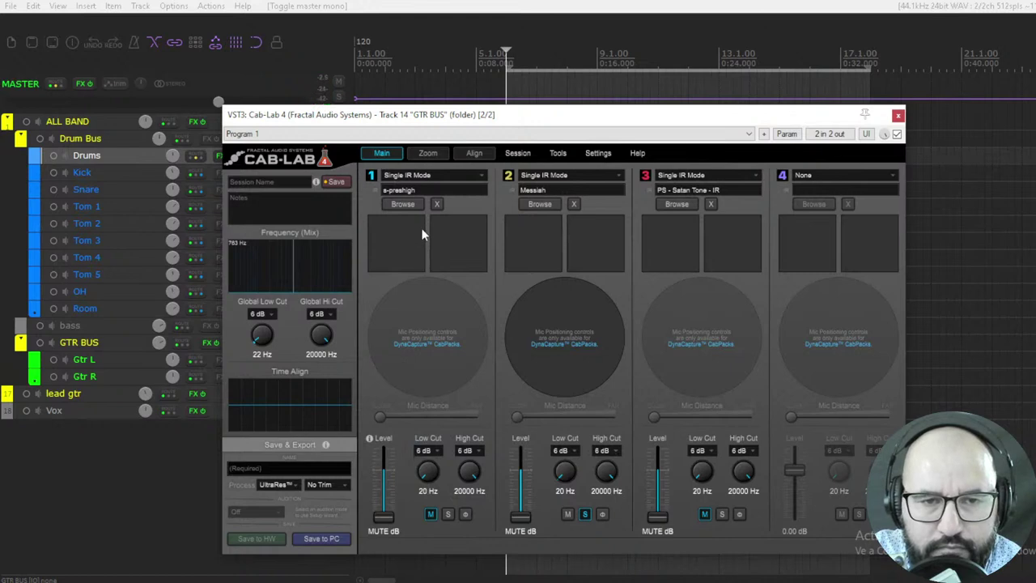
- Clear the impulse responses from slots 1, 2 and 3, and load the Messiah IR into slot 1
{"action": "left_click", "coordinate": [437, 205]}
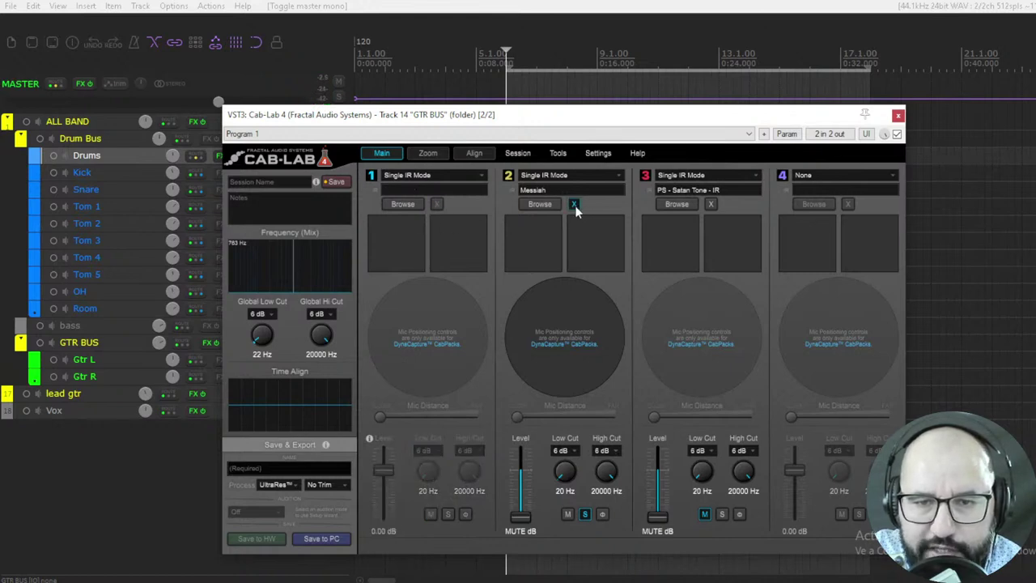
{"action": "left_click", "coordinate": [574, 204]}
{"action": "left_click", "coordinate": [711, 204]}
{"action": "left_click", "coordinate": [402, 204]}
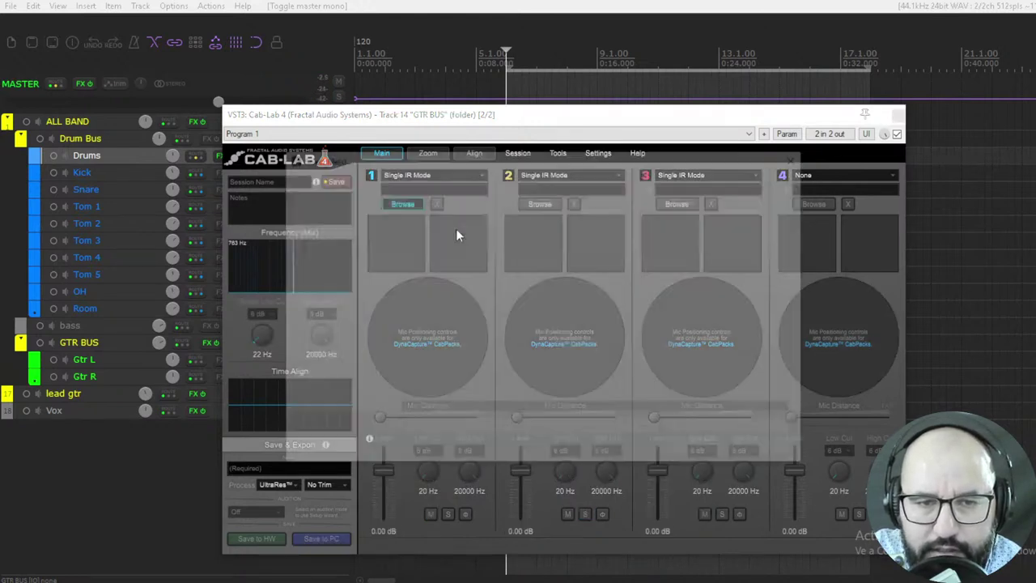
{"action": "double_click", "coordinate": [444, 259]}
- Play the guitar bus and compare the sound with the cabinet plug-in bypassed and re-enabled
{"action": "key", "text": "space"}
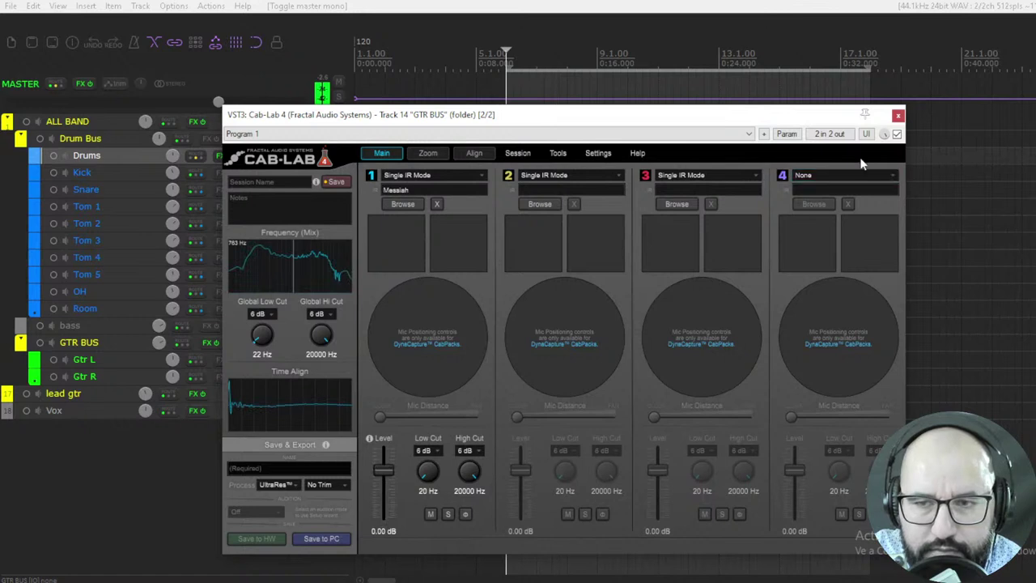
{"action": "left_click", "coordinate": [897, 134]}
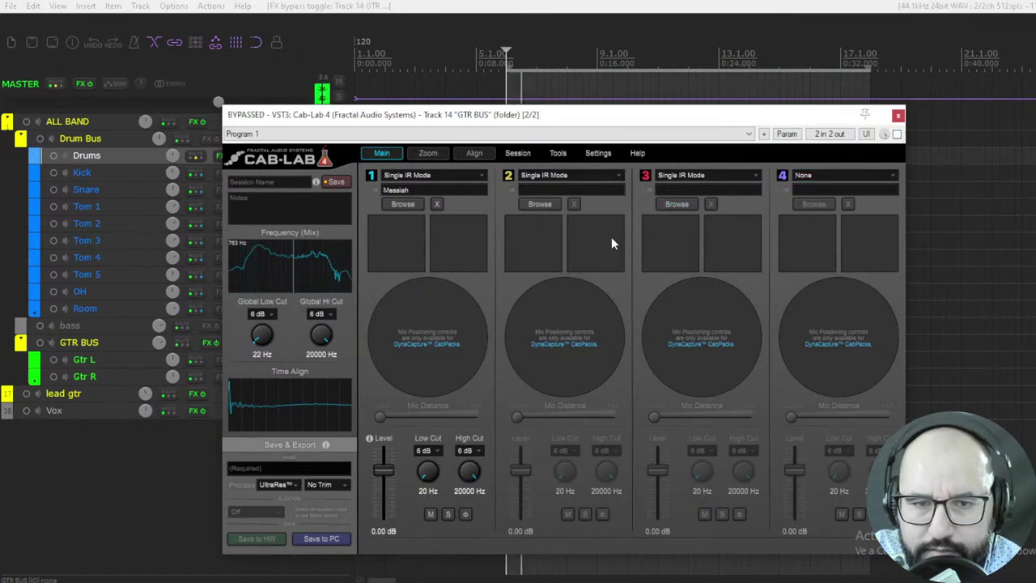
{"action": "key", "text": "b"}
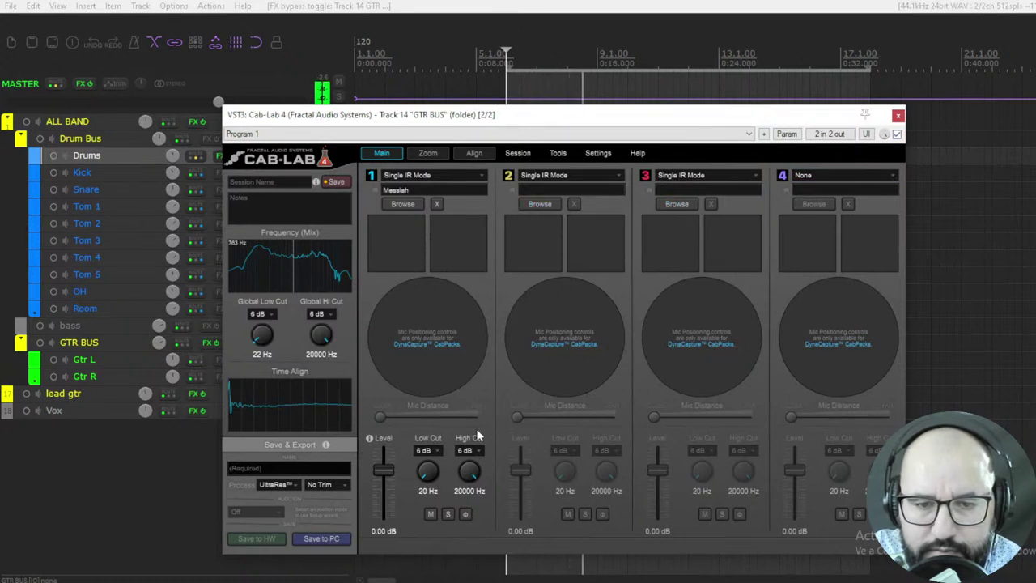
- Load the s-preshigh IR from the AMAZING IMPULSE PACK folder into slot 2
{"action": "left_click", "coordinate": [546, 205]}
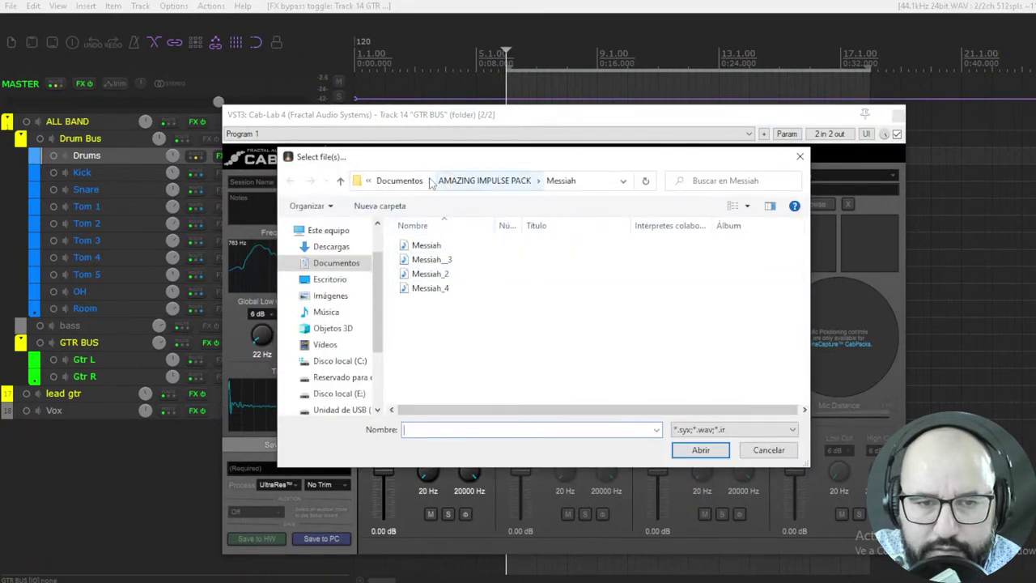
{"action": "left_click", "coordinate": [484, 181]}
{"action": "left_click_drag", "start_coordinate": [800, 283], "coordinate": [800, 376]}
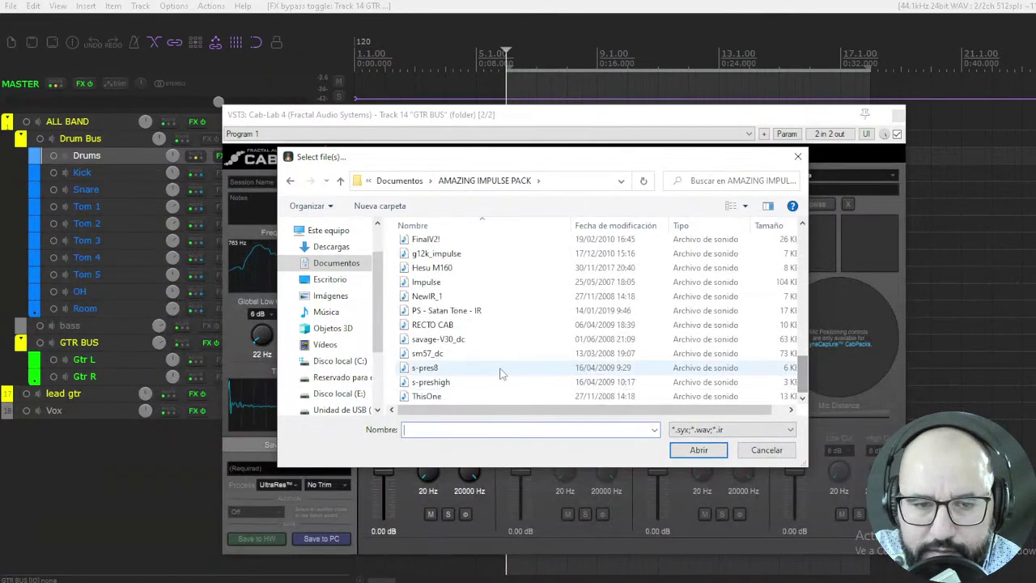
{"action": "double_click", "coordinate": [447, 381]}
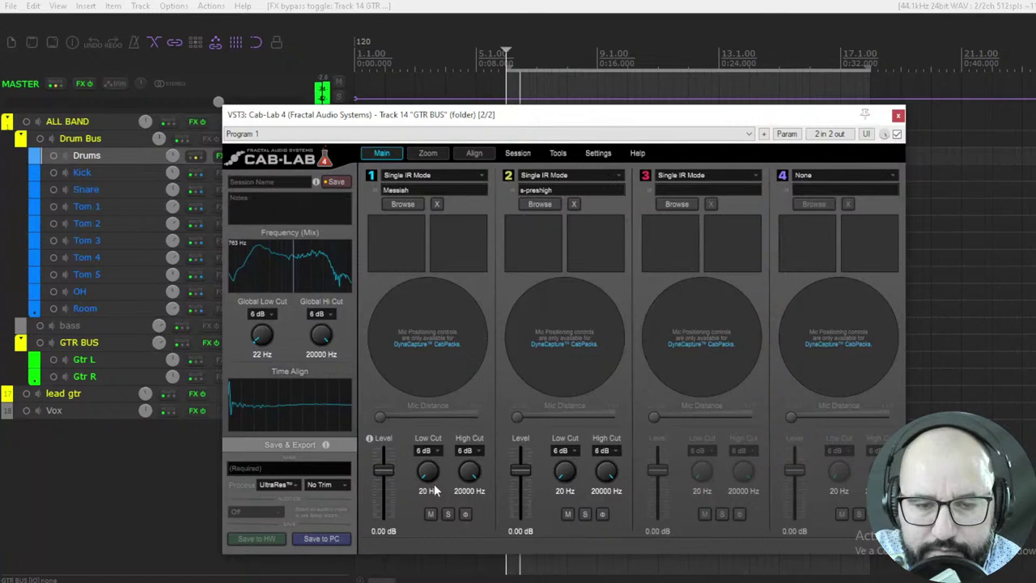
- Mute slots 1 and 2 during playback, and unmute both of them again
{"action": "left_click", "coordinate": [430, 515]}
{"action": "left_click", "coordinate": [567, 513]}
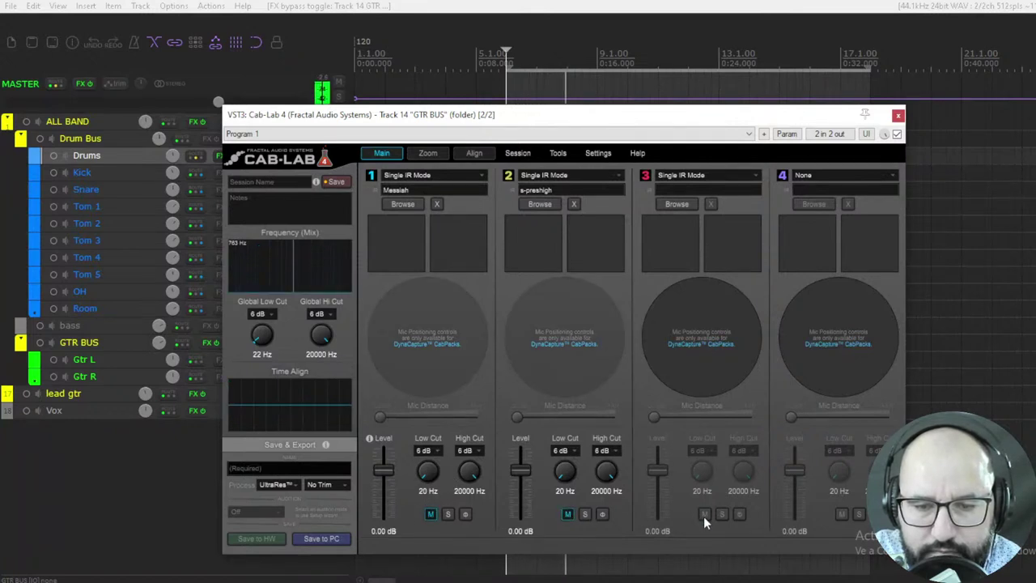
{"action": "left_click", "coordinate": [569, 514]}
{"action": "left_click", "coordinate": [431, 514]}
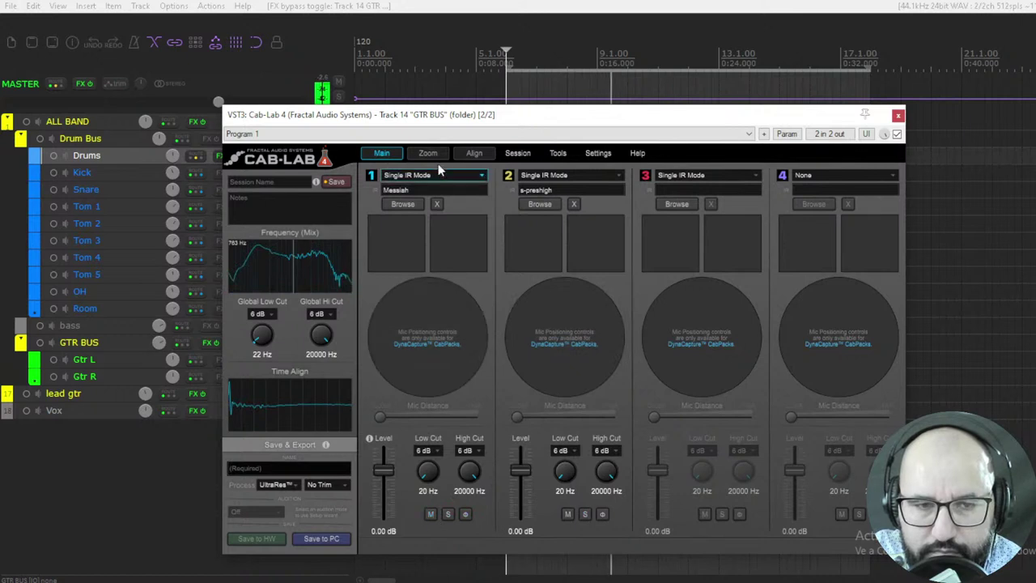
- Examine the time alignment of both IRs and compare the sound with the plug-in bypassed and re-enabled
{"action": "left_click", "coordinate": [473, 153]}
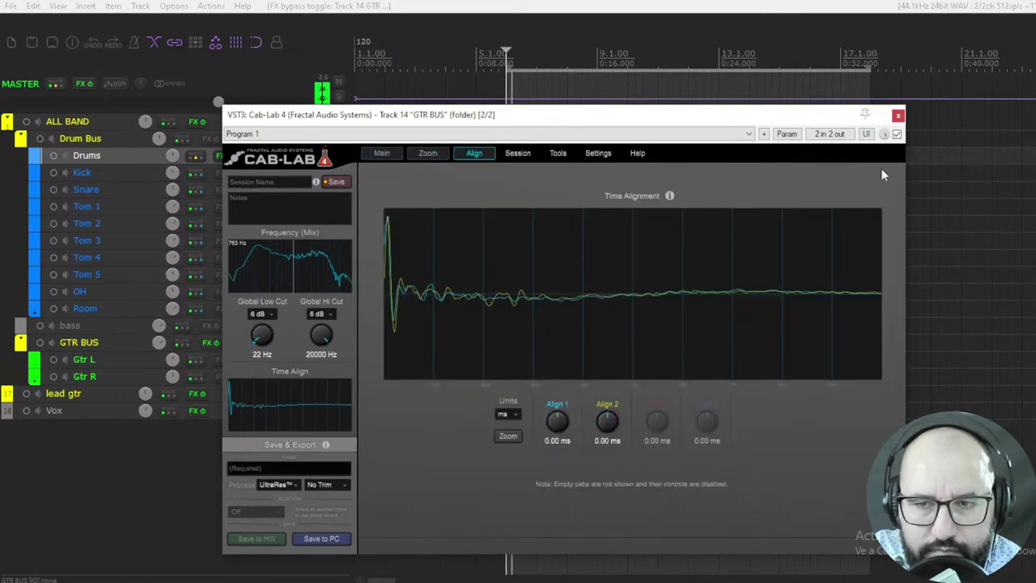
{"action": "left_click", "coordinate": [897, 135]}
{"action": "left_click", "coordinate": [897, 134]}
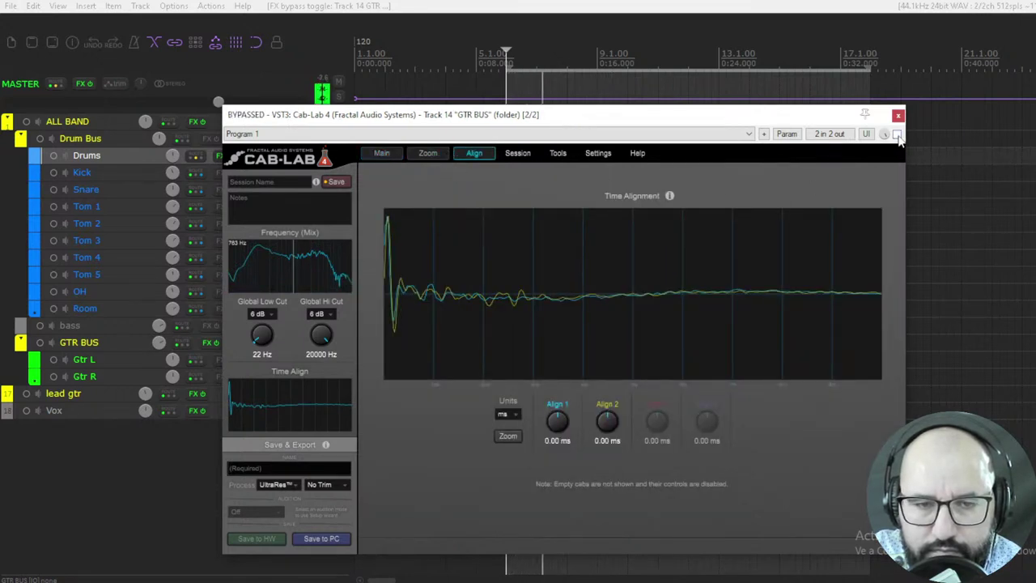
- Return to the main cabinet view and clear the IRs from slots 1 and 2
{"action": "left_click", "coordinate": [381, 153]}
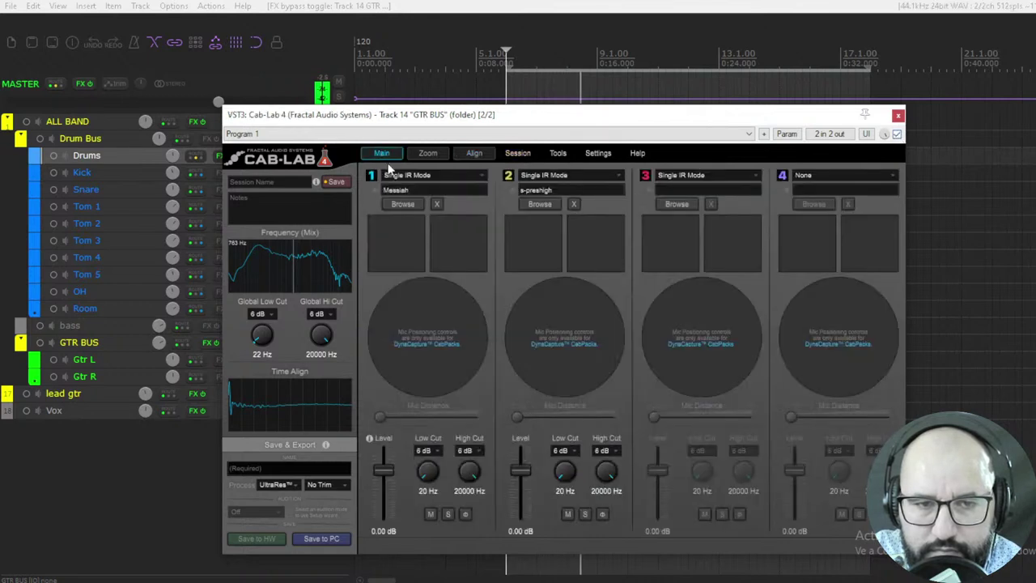
{"action": "left_click", "coordinate": [574, 204]}
{"action": "left_click", "coordinate": [436, 204]}
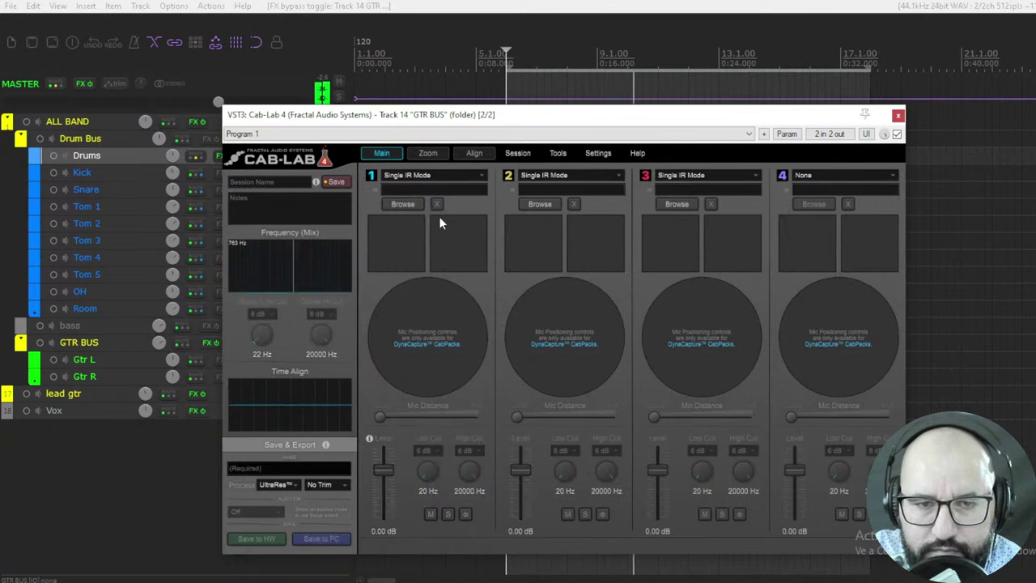
- Set the mode of cabinet slots 1, 2 and 3 to None and keep slot 4 at None
{"action": "left_click", "coordinate": [430, 177]}
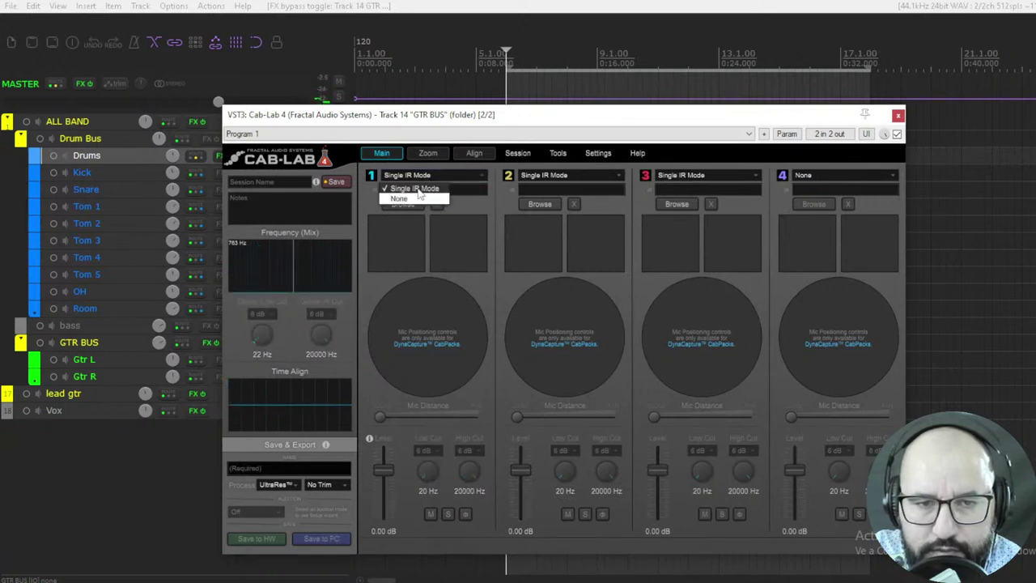
{"action": "left_click", "coordinate": [412, 199]}
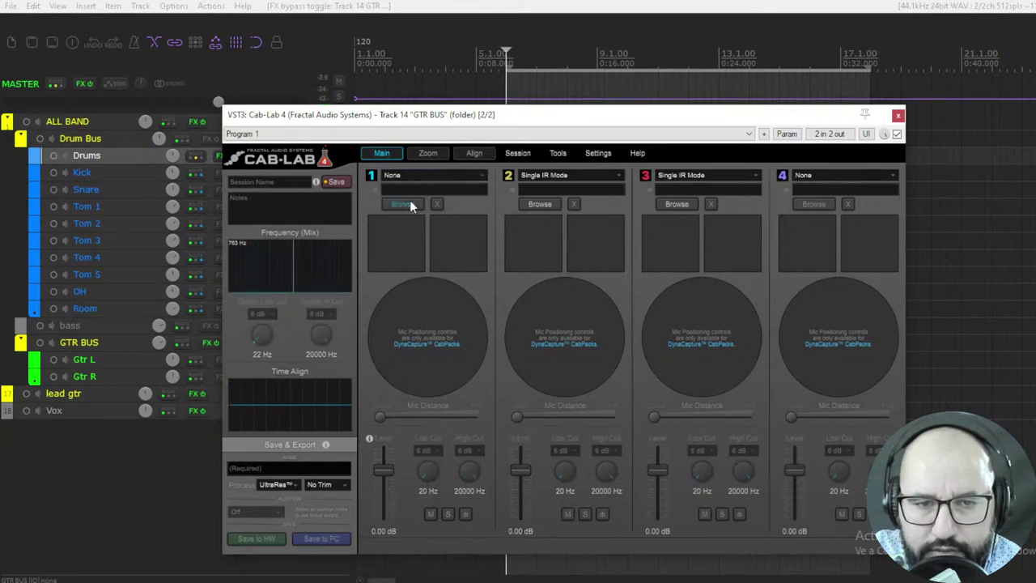
{"action": "left_click", "coordinate": [544, 176]}
{"action": "left_click", "coordinate": [538, 199]}
{"action": "left_click", "coordinate": [689, 175]}
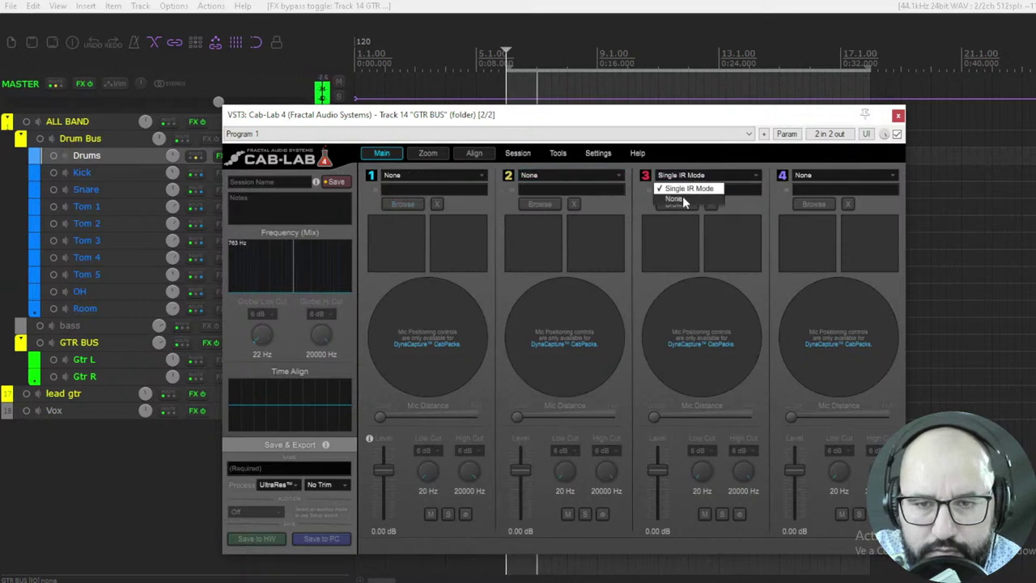
{"action": "left_click", "coordinate": [683, 198]}
{"action": "left_click", "coordinate": [813, 176]}
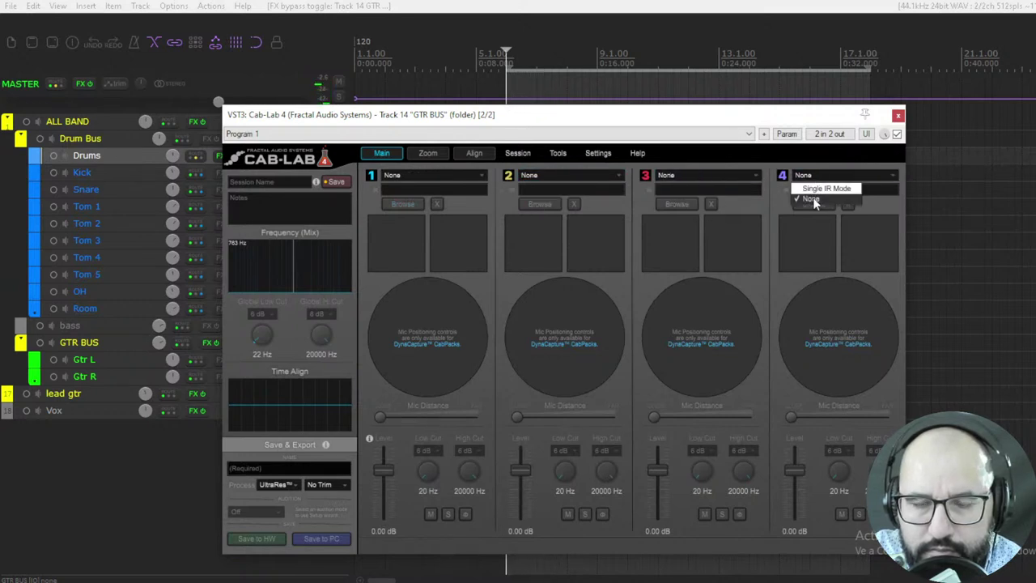
{"action": "left_click", "coordinate": [813, 199]}
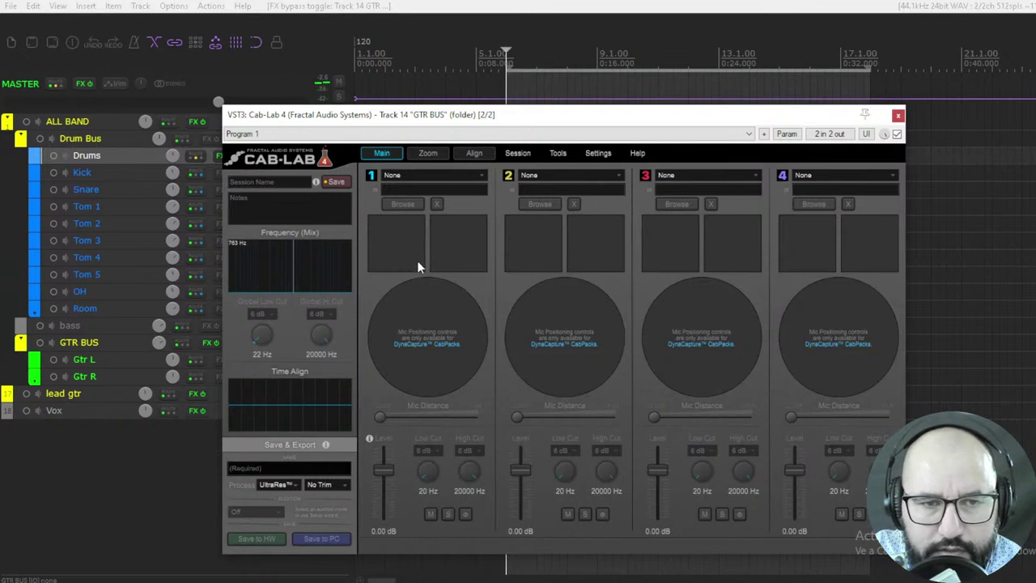
- Close the cabinet plug-in, examine the AmpKnob - RevC amp settings on the GTR BUS, and close the amp window
{"action": "mouse_move", "coordinate": [426, 117]}
{"action": "left_mouse_down"}
{"action": "mouse_move", "coordinate": [452, 124]}
{"action": "mouse_move", "coordinate": [440, 121]}
{"action": "left_mouse_up"}
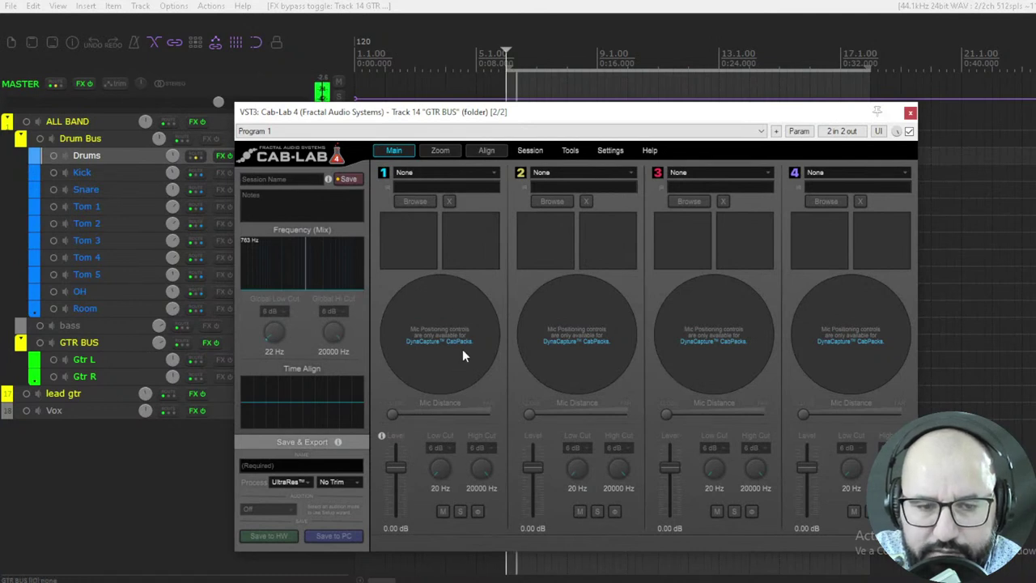
{"action": "left_click", "coordinate": [909, 114]}
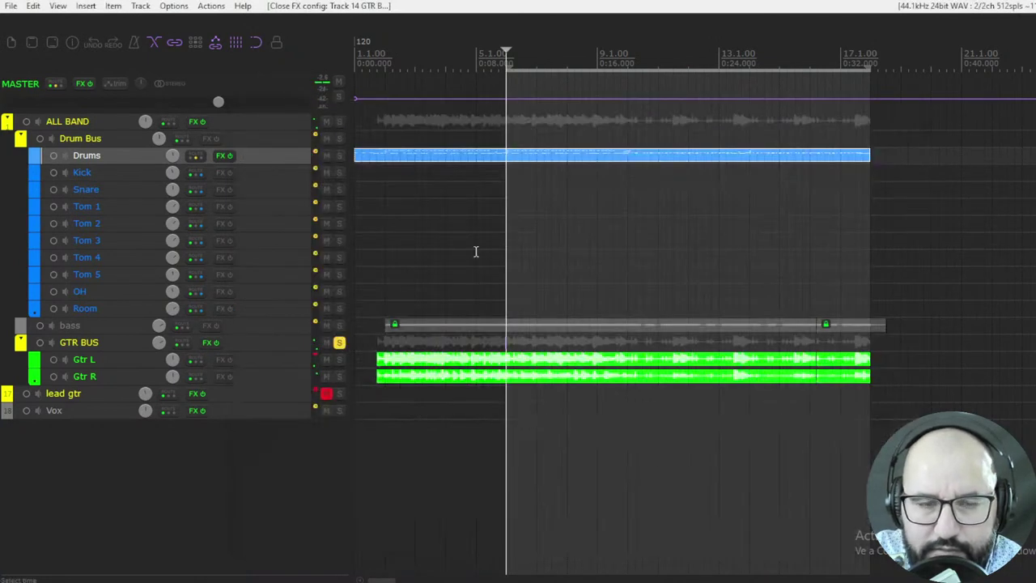
{"action": "right_click", "coordinate": [208, 346]}
{"action": "left_click", "coordinate": [243, 359]}
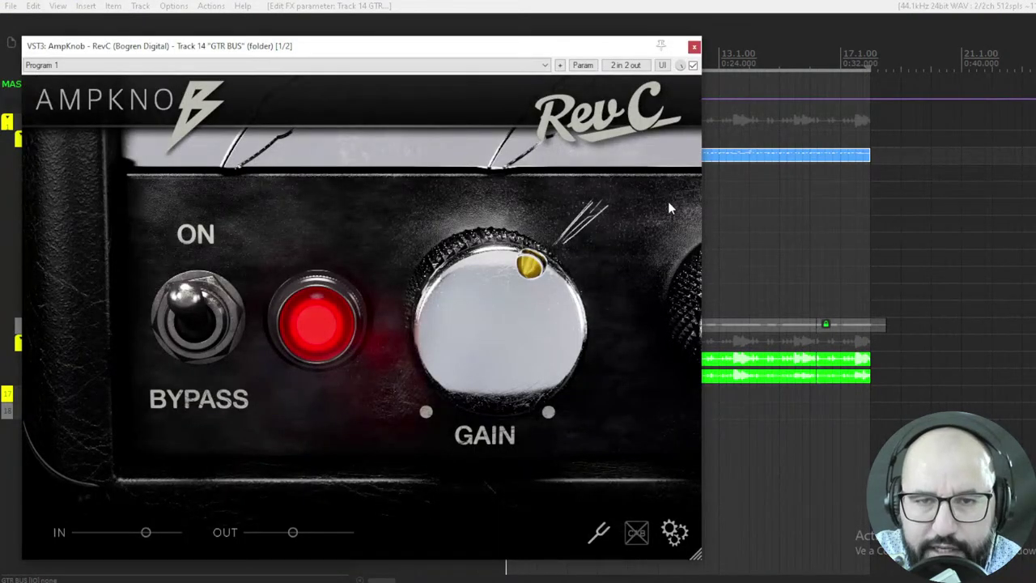
{"action": "left_click", "coordinate": [695, 47]}
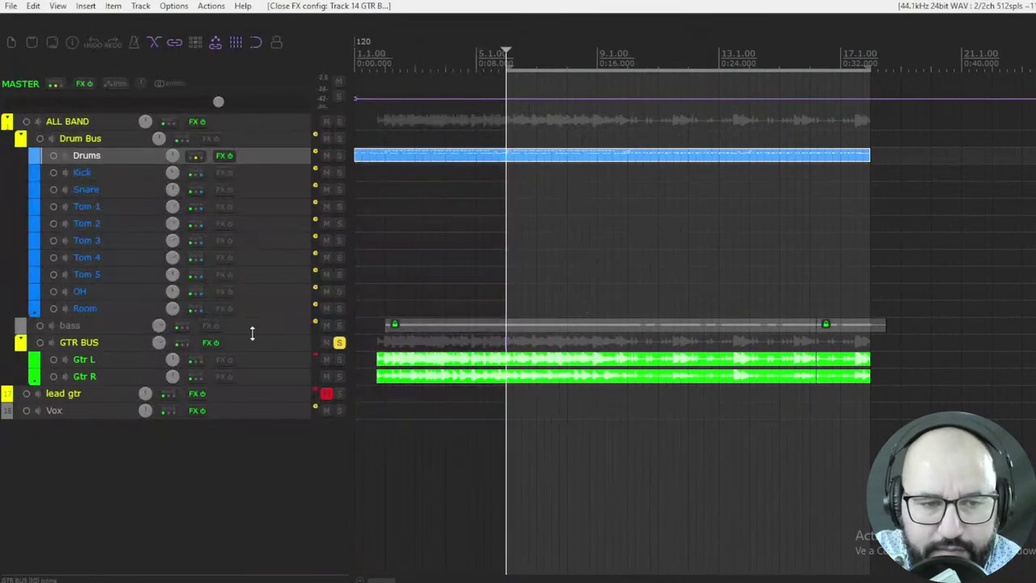
- Reopen Cab-Lab 4 on the GTR BUS and listen to playback with no impulse responses loaded
{"action": "right_click", "coordinate": [196, 344]}
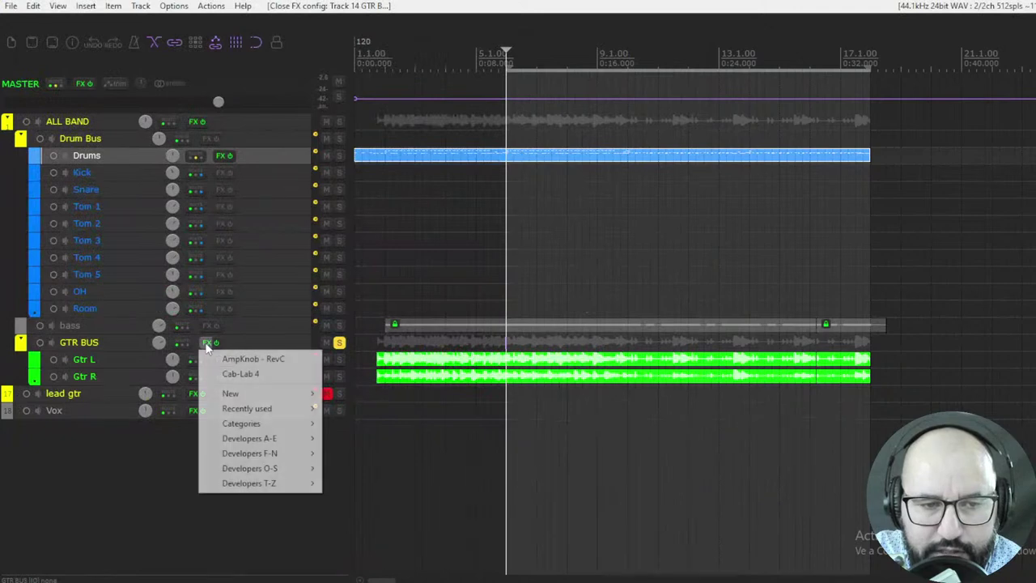
{"action": "left_click", "coordinate": [239, 373]}
{"action": "left_click_drag", "start_coordinate": [533, 120], "coordinate": [539, 113]}
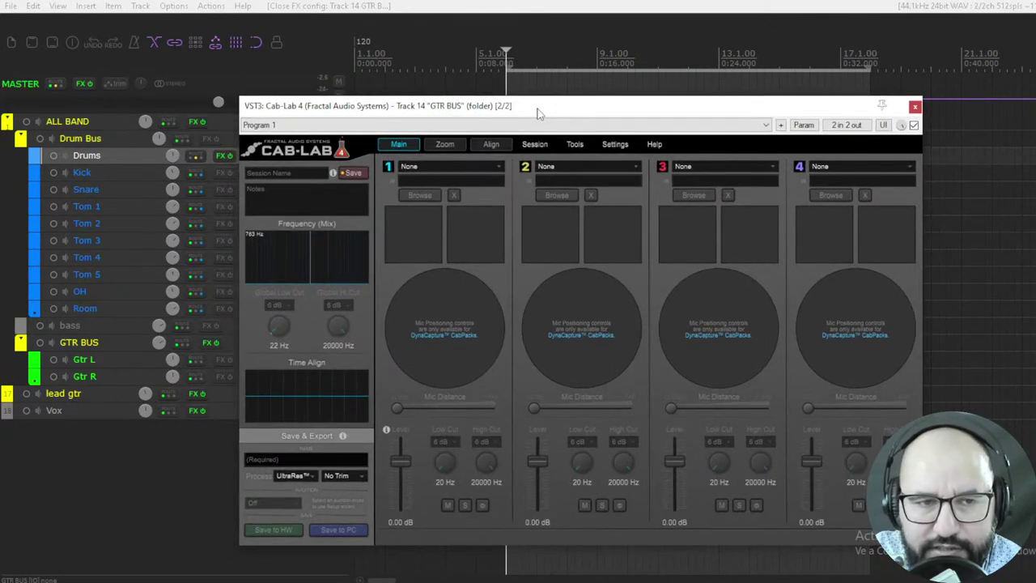
{"action": "key", "text": "space"}
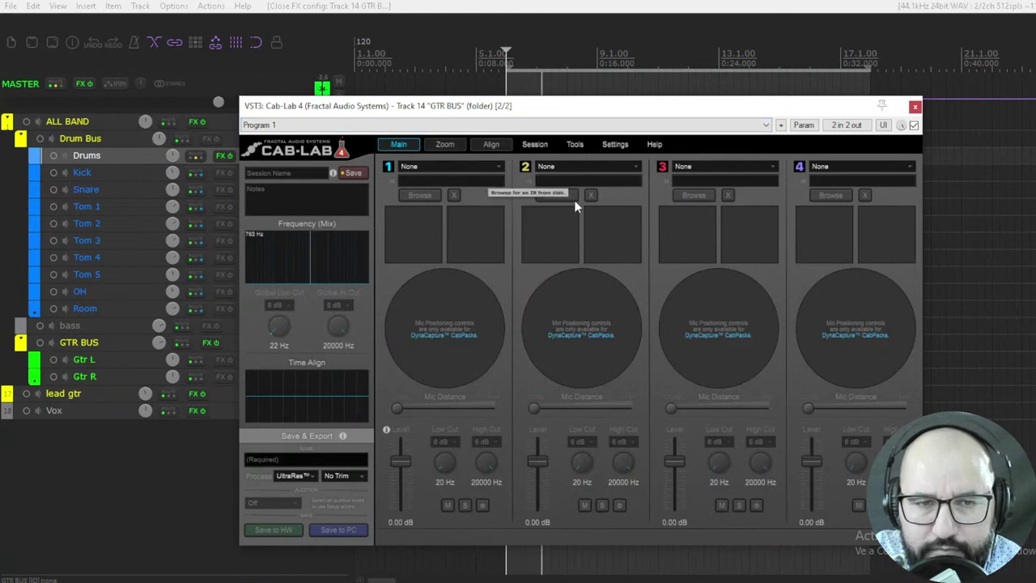
- Remove Cab-Lab 4 from the GTR BUS effects chain, add a fresh instance after AmpKnob - RevC, and dismiss its welcome message
{"action": "left_click", "coordinate": [915, 108]}
{"action": "left_click", "coordinate": [208, 343]}
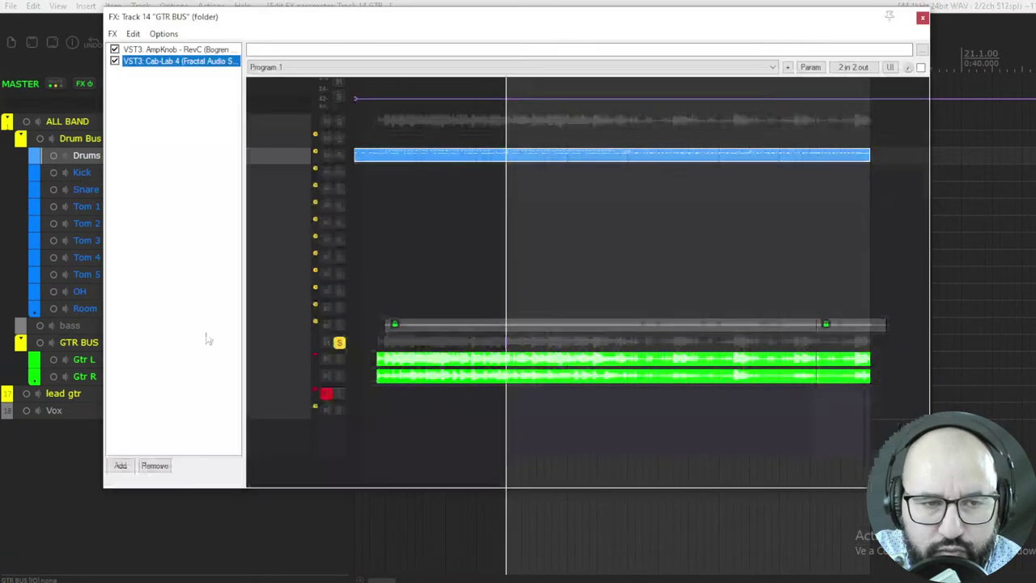
{"action": "key", "text": "Delete"}
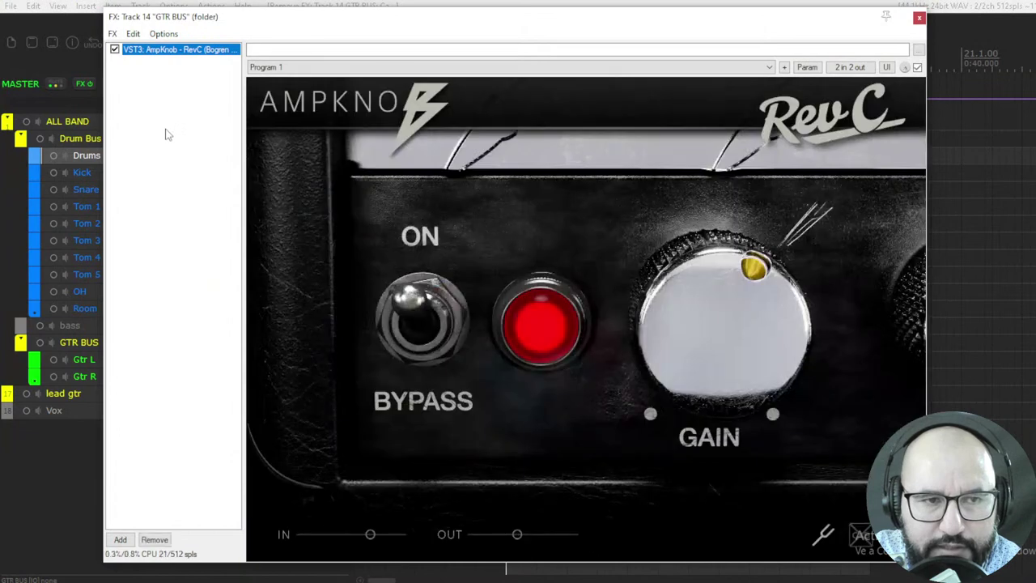
{"action": "double_click", "coordinate": [178, 150]}
{"action": "double_click", "coordinate": [303, 232]}
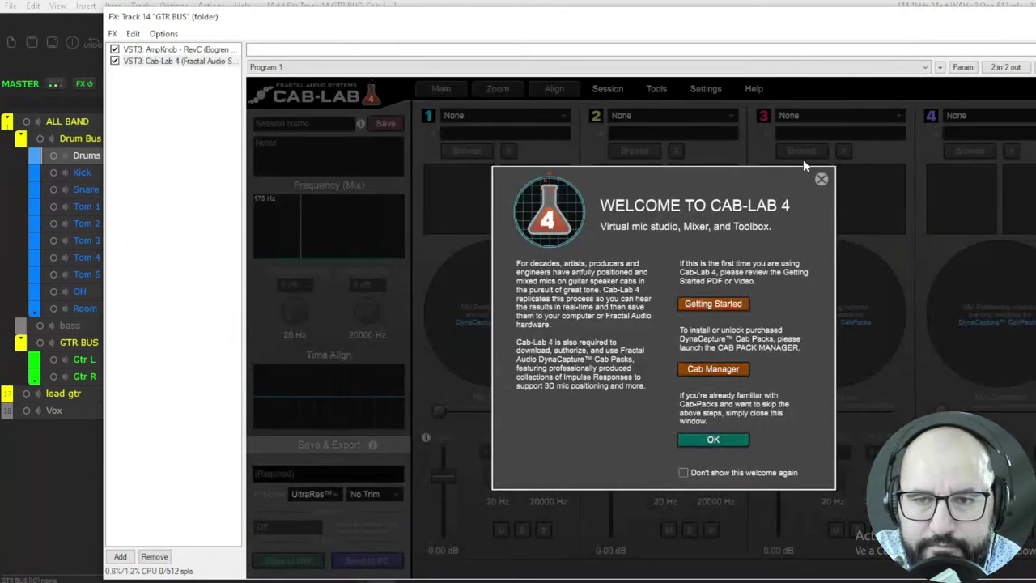
{"action": "left_click", "coordinate": [822, 180]}
- Show Cab-Lab 4 in its own floating window, shrink it, and place it clear of the project's edges
{"action": "left_click_drag", "start_coordinate": [994, 26], "coordinate": [840, 25]}
{"action": "double_click", "coordinate": [53, 60]}
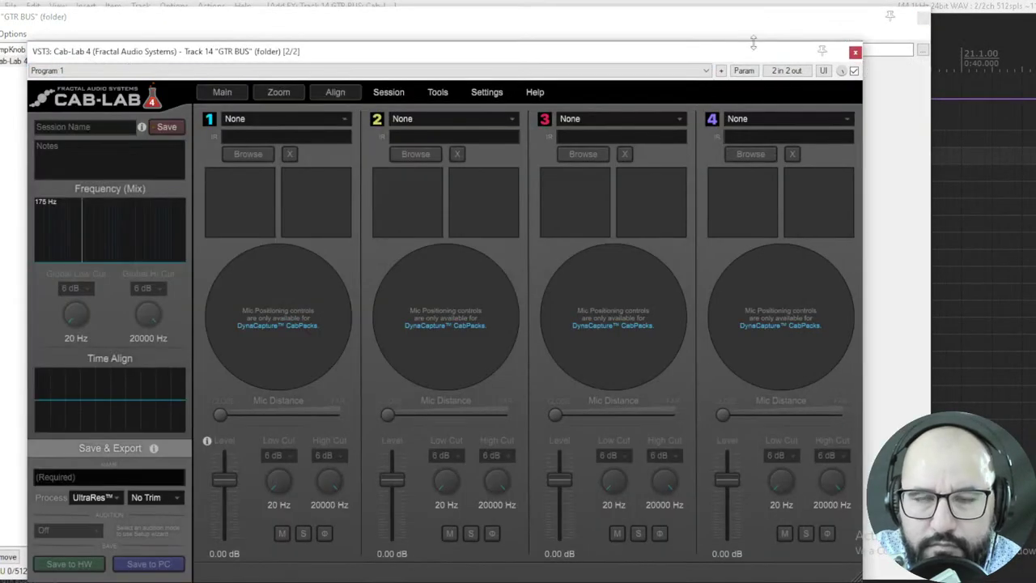
{"action": "left_click_drag", "start_coordinate": [851, 580], "coordinate": [755, 513]}
{"action": "left_click_drag", "start_coordinate": [441, 63], "coordinate": [524, 61]}
- Set slot 1 to Single IR Mode and load the s-preshigh IR into it
{"action": "left_click", "coordinate": [300, 109]}
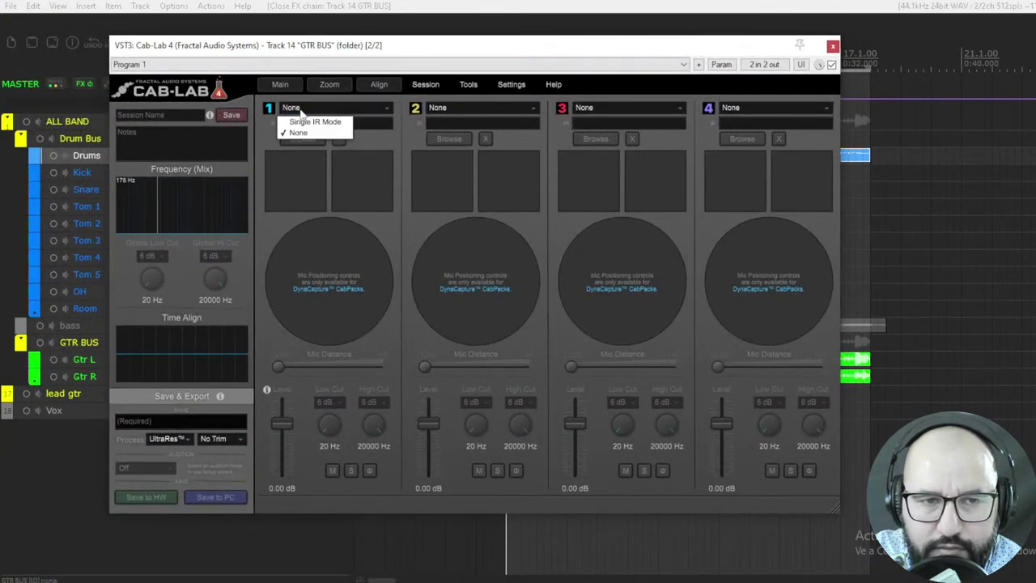
{"action": "left_click", "coordinate": [312, 114]}
{"action": "left_click", "coordinate": [302, 138]}
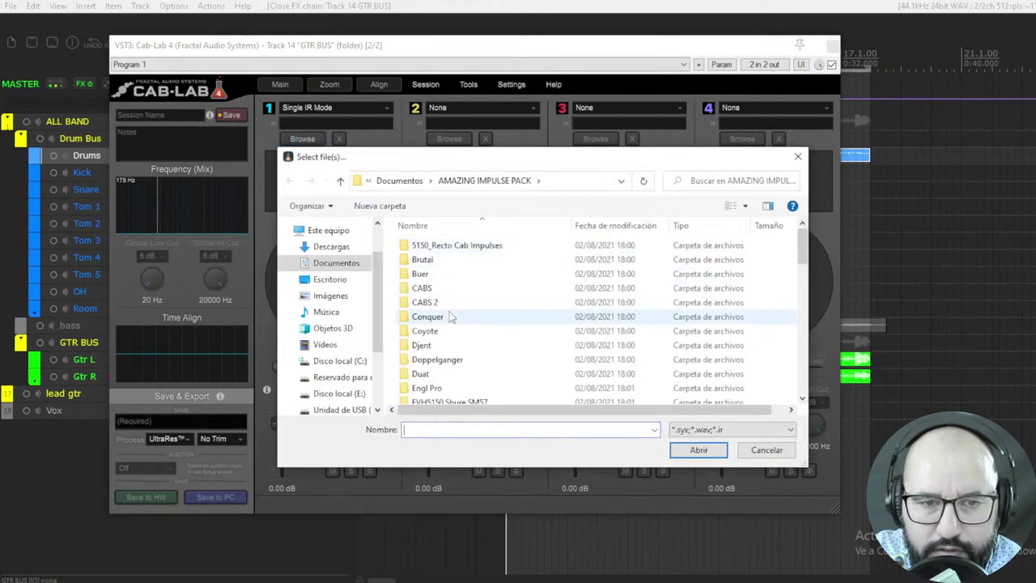
{"action": "scroll", "coordinate": [451, 313], "scroll_direction": "down", "scroll_amount": 10}
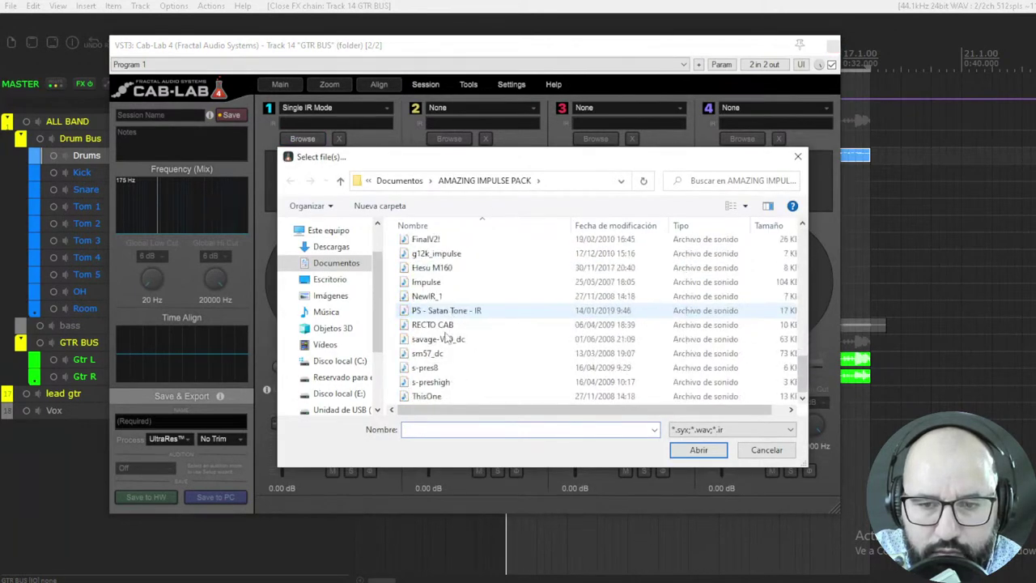
{"action": "double_click", "coordinate": [430, 382]}
- Set slot 2 to Single IR Mode, load the BEST IR IN THE WORLD impulse into it, and briefly mute slot 1 before resetting its level to 0 dB
{"action": "left_click_drag", "start_coordinate": [358, 57], "coordinate": [366, 62]}
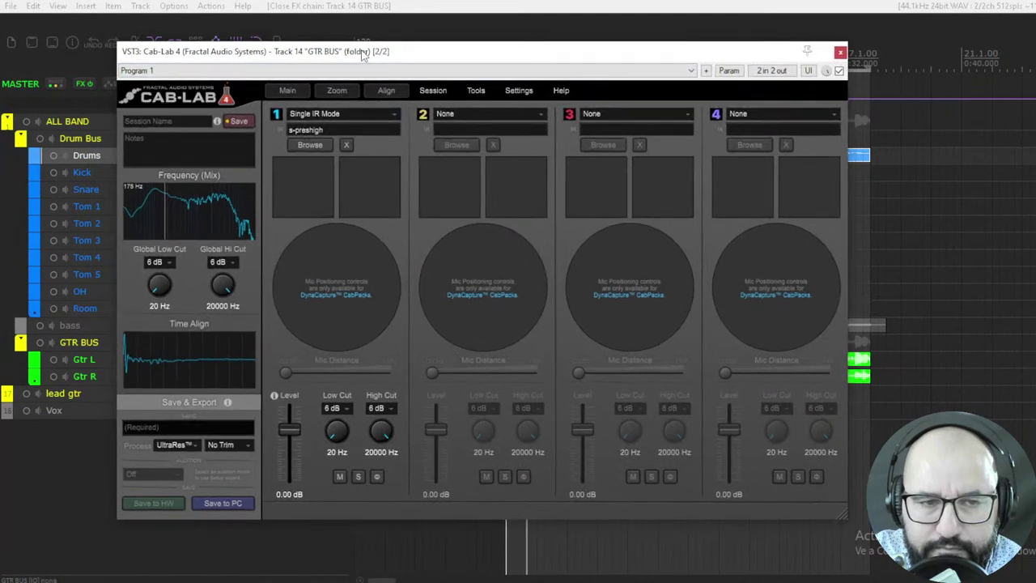
{"action": "left_click", "coordinate": [449, 114]}
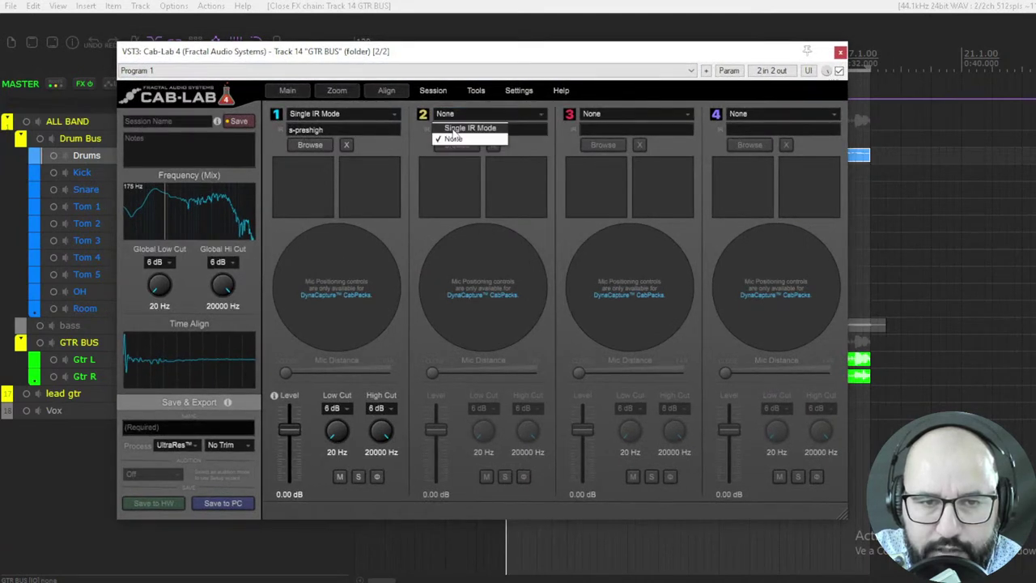
{"action": "left_click", "coordinate": [458, 127]}
{"action": "left_click", "coordinate": [457, 145]}
{"action": "scroll", "coordinate": [439, 335], "scroll_direction": "down", "scroll_amount": 10}
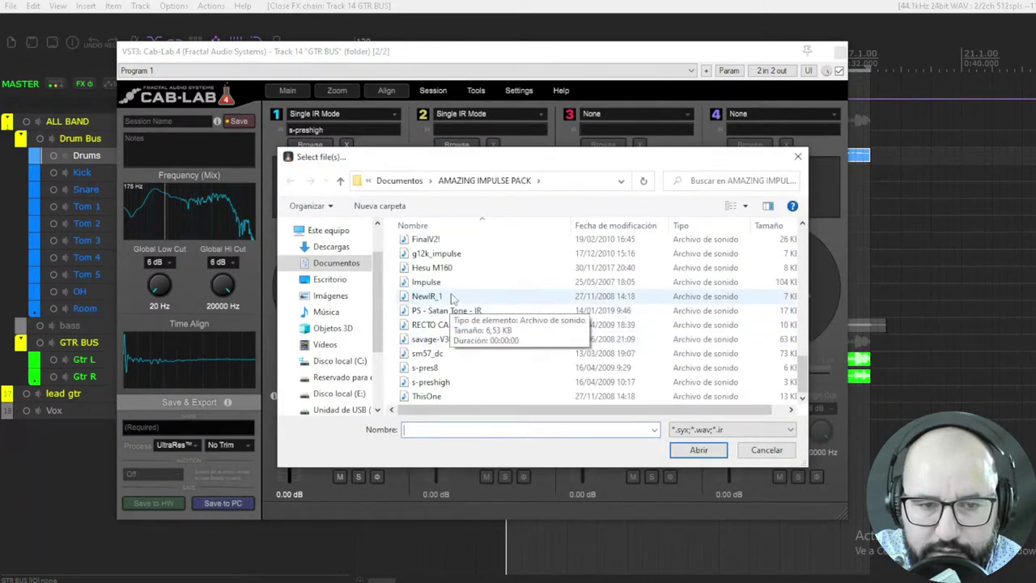
{"action": "scroll", "coordinate": [446, 308], "scroll_direction": "up", "scroll_amount": 2}
{"action": "double_click", "coordinate": [465, 295]}
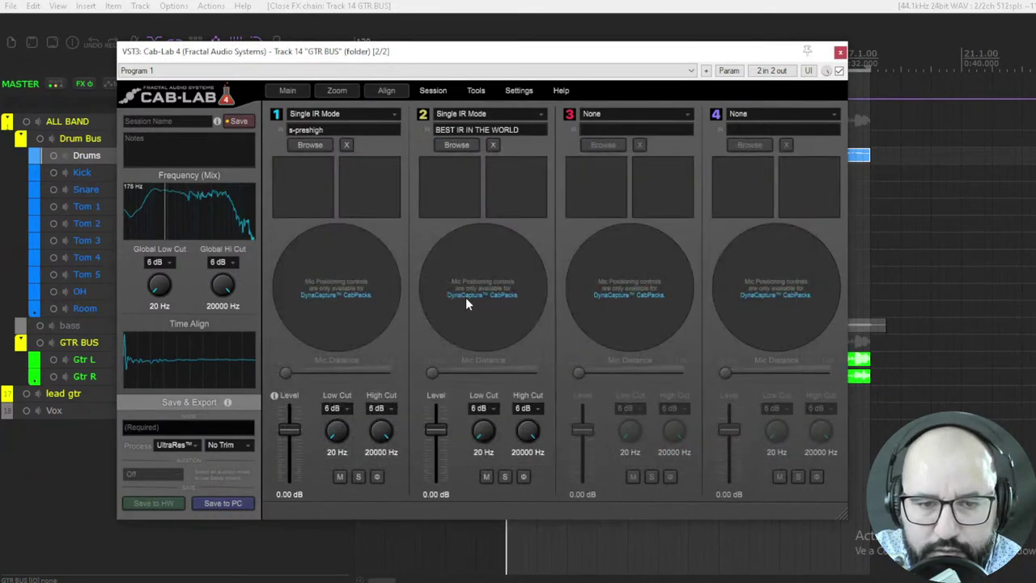
{"action": "left_click_drag", "start_coordinate": [290, 430], "coordinate": [291, 497]}
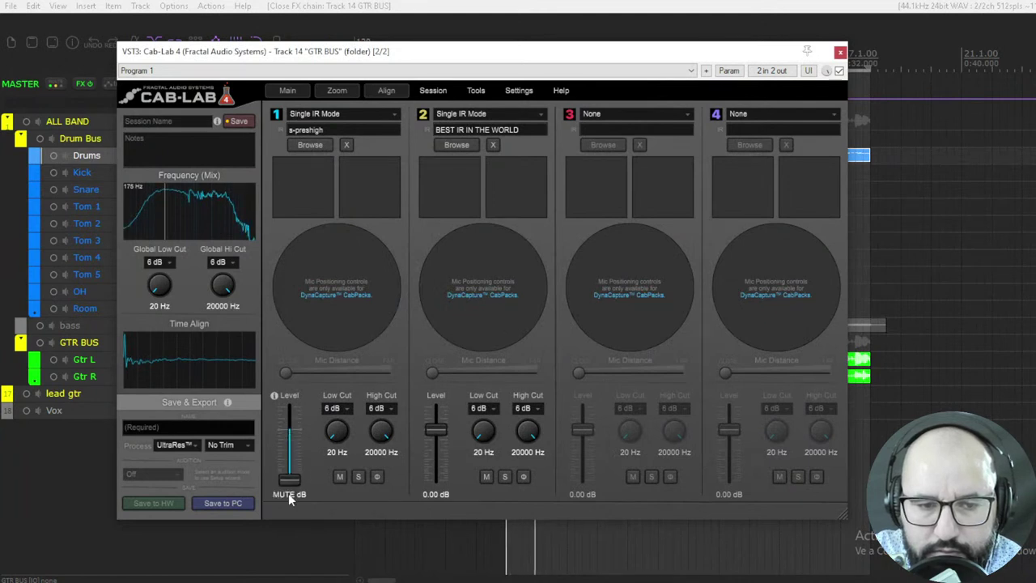
{"action": "double_click", "coordinate": [290, 478]}
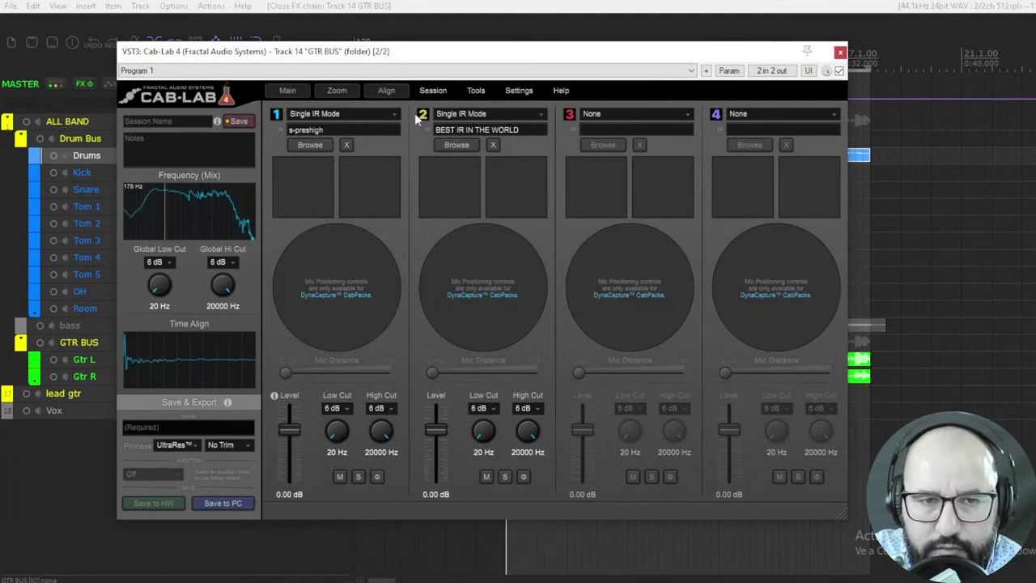
- Show the time alignment graph and audition Align 2 offsets of 0.49 ms, 0.31 ms and 0.24 ms
{"action": "left_click", "coordinate": [386, 90]}
{"action": "left_click_drag", "start_coordinate": [414, 62], "coordinate": [511, 113]}
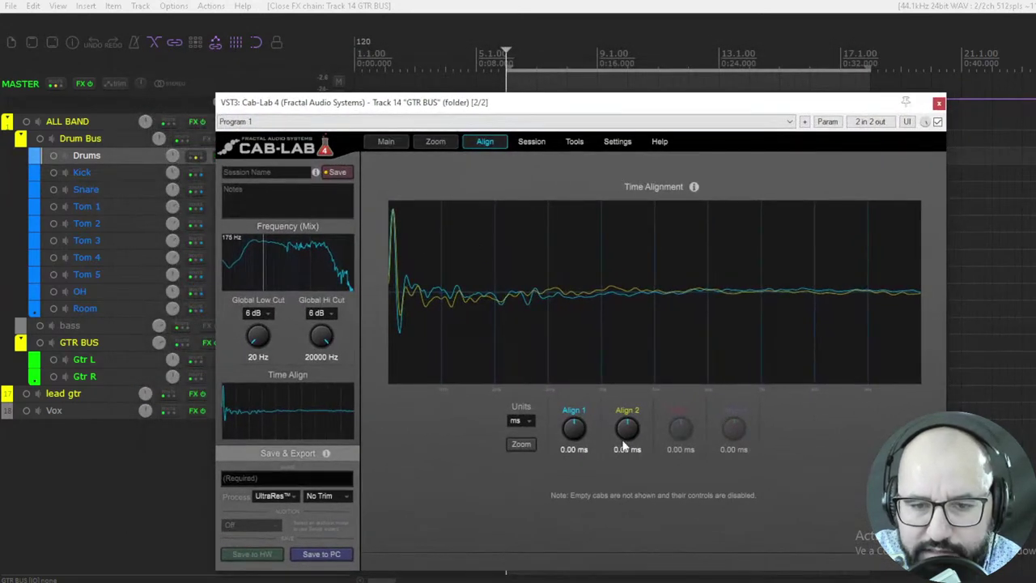
{"action": "scroll", "coordinate": [627, 429], "scroll_direction": "up", "scroll_amount": 5}
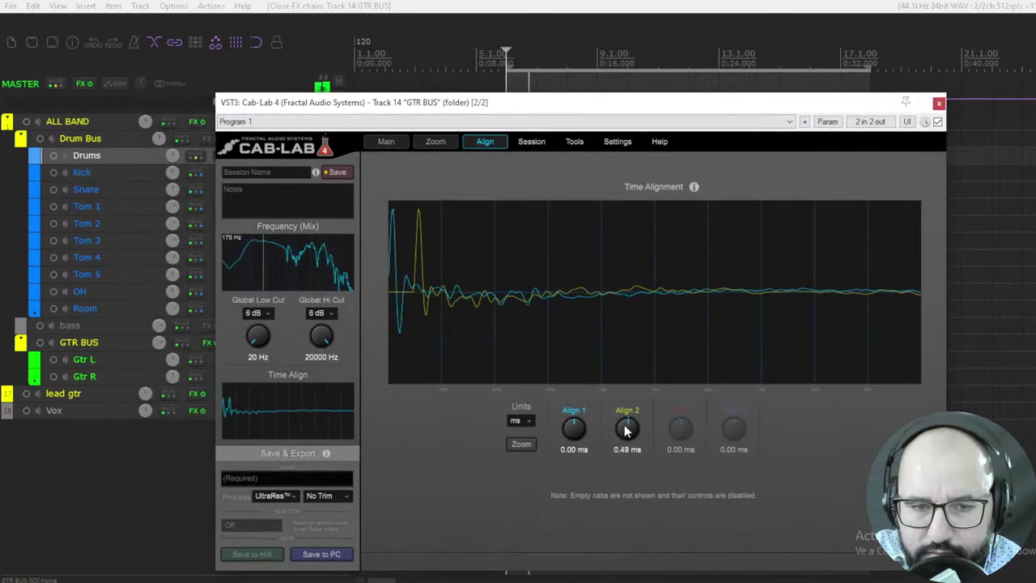
{"action": "scroll", "coordinate": [627, 431], "scroll_direction": "down", "scroll_amount": 2}
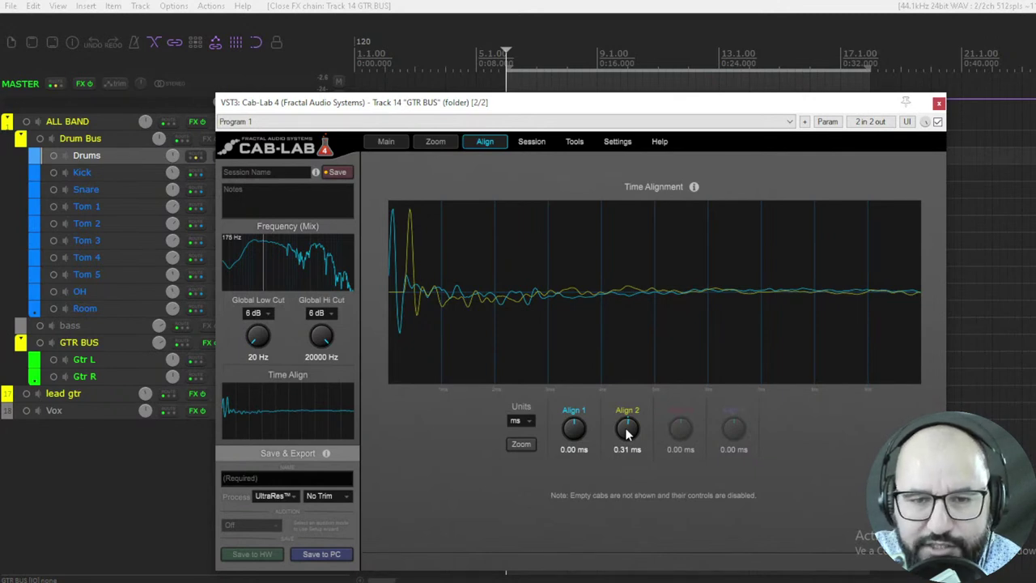
{"action": "key", "text": "space"}
{"action": "left_click_drag", "start_coordinate": [626, 435], "coordinate": [628, 434]}
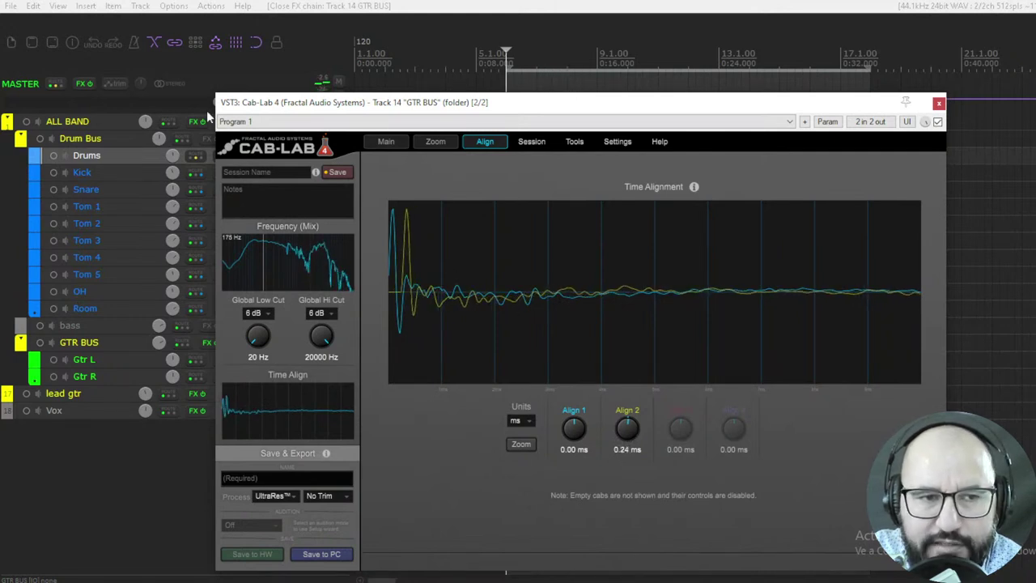
- Audition Align 2 at 0.28 ms with the master in mono, reset it to 0.00 ms, and return the master to stereo
{"action": "left_click", "coordinate": [177, 82]}
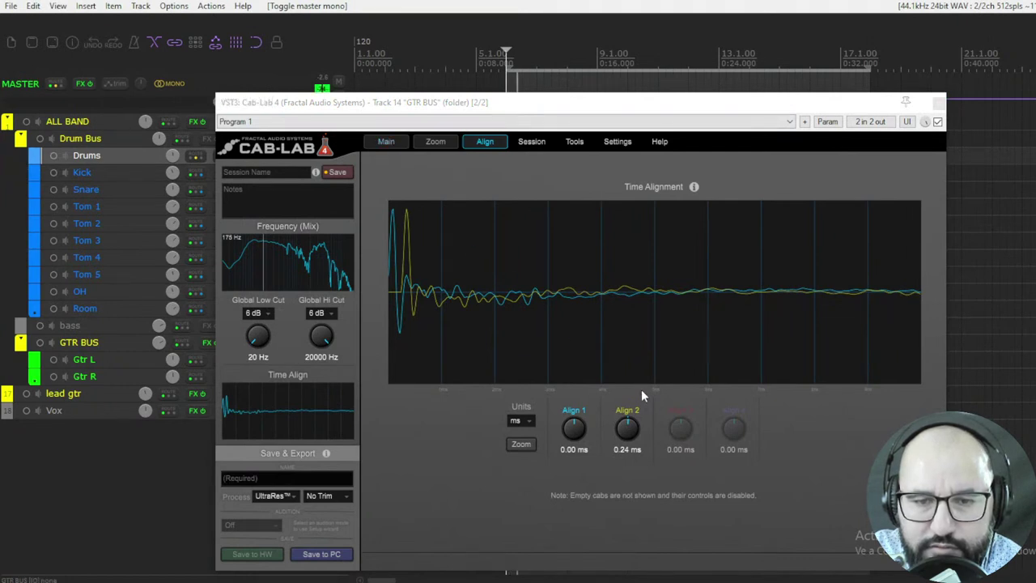
{"action": "left_click_drag", "start_coordinate": [632, 422], "coordinate": [630, 429]}
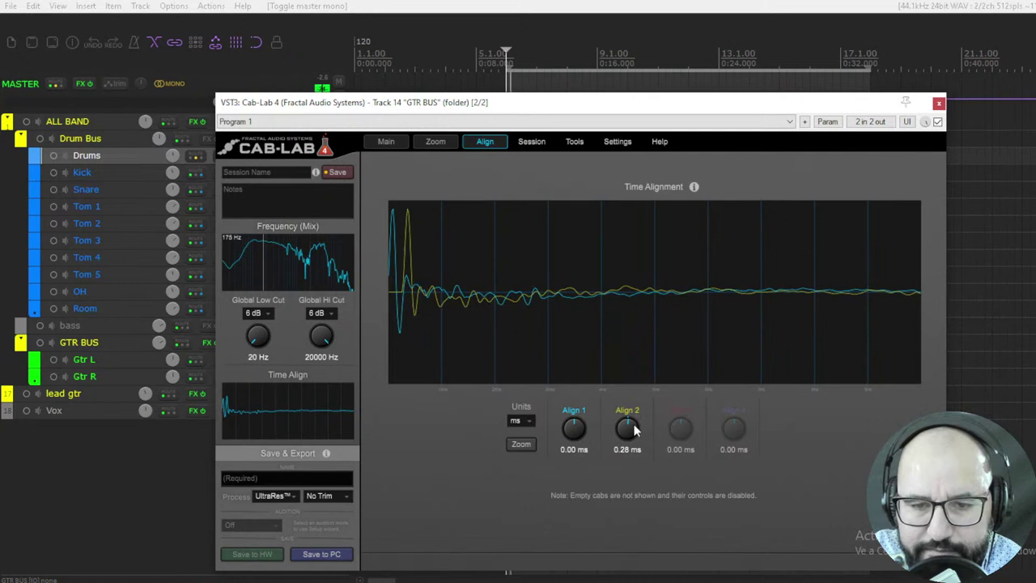
{"action": "left_click_drag", "start_coordinate": [631, 428], "coordinate": [632, 429]}
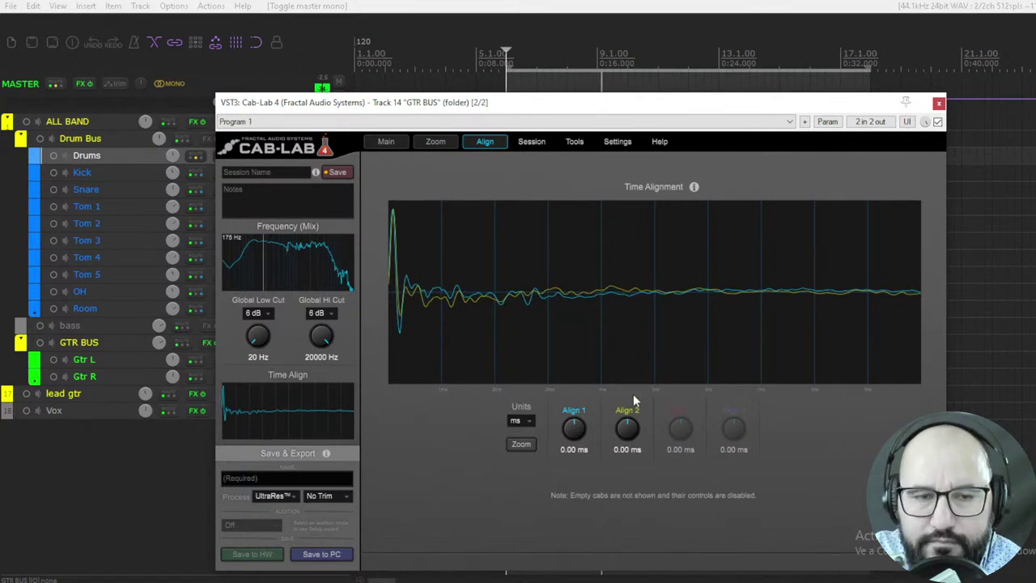
{"action": "left_click", "coordinate": [170, 84]}
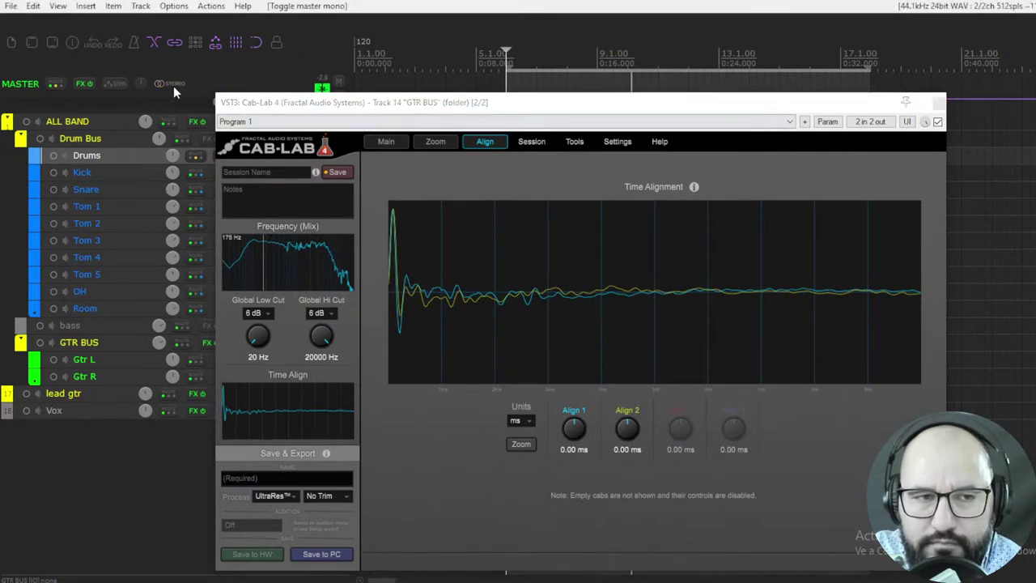
- Compare Align 2 offsets between -0.04 ms and 0.07 ms during stereo playback and leave it at 0.03 ms
{"action": "left_click_drag", "start_coordinate": [628, 434], "coordinate": [625, 435]}
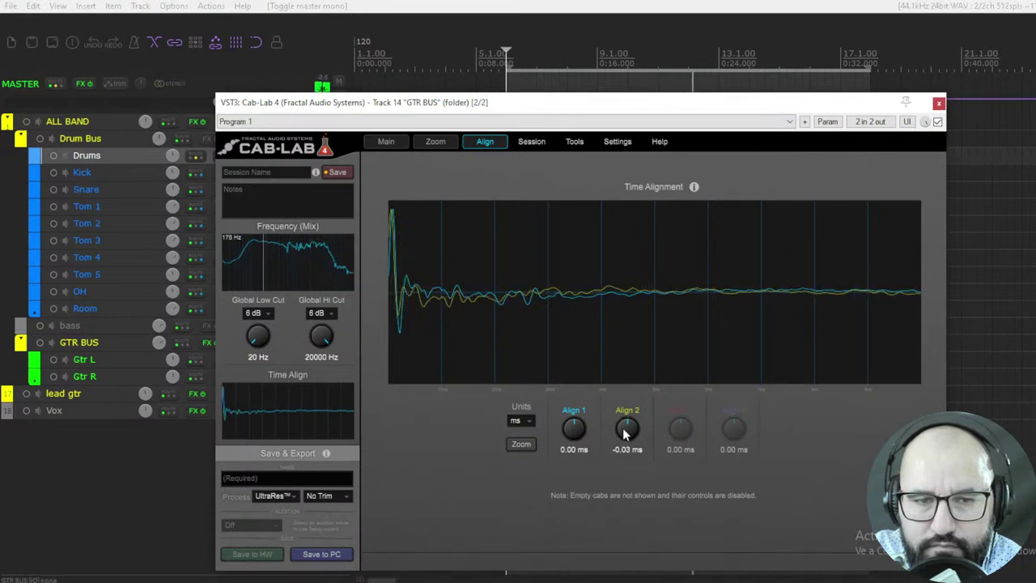
{"action": "scroll", "coordinate": [625, 435], "scroll_direction": "up", "scroll_amount": 1}
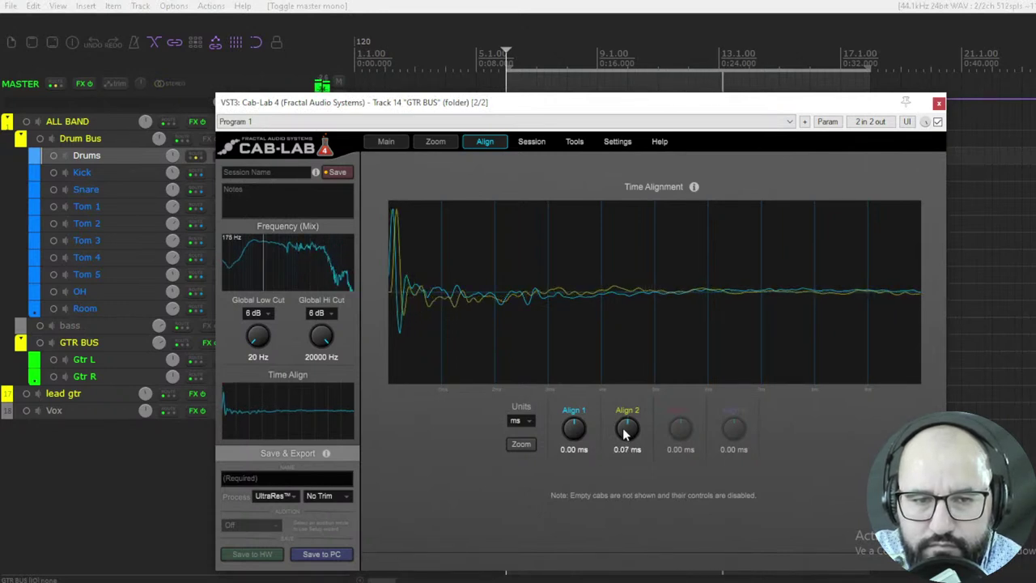
{"action": "scroll", "coordinate": [626, 434], "scroll_direction": "down", "scroll_amount": 1}
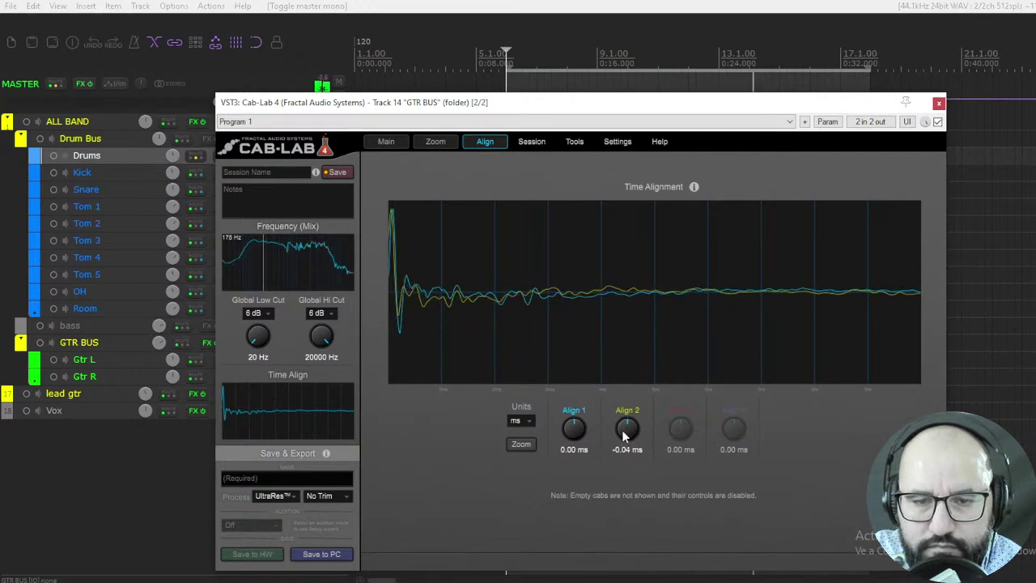
{"action": "scroll", "coordinate": [625, 435], "scroll_direction": "up", "scroll_amount": 1}
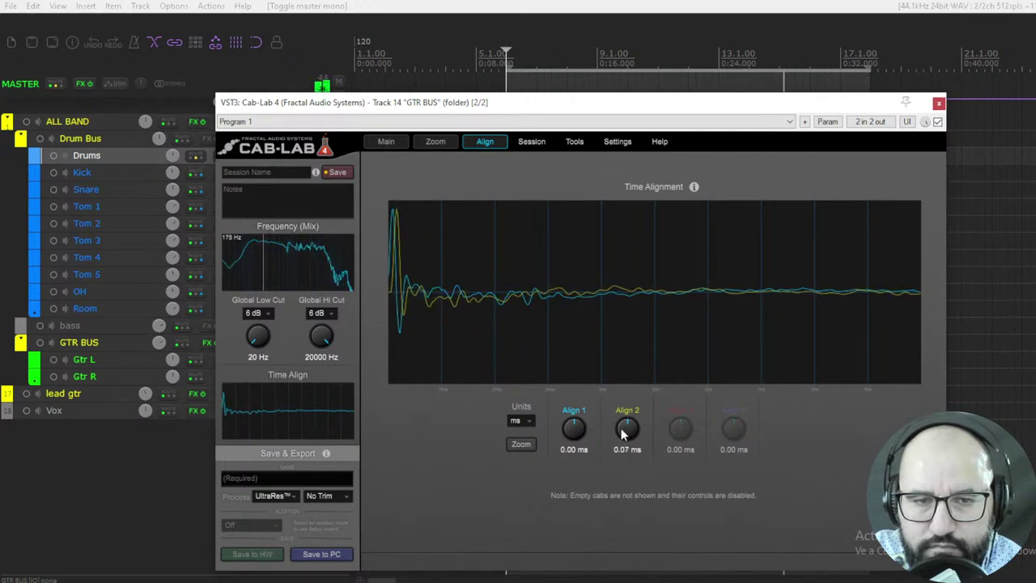
{"action": "scroll", "coordinate": [625, 435], "scroll_direction": "down", "scroll_amount": 1}
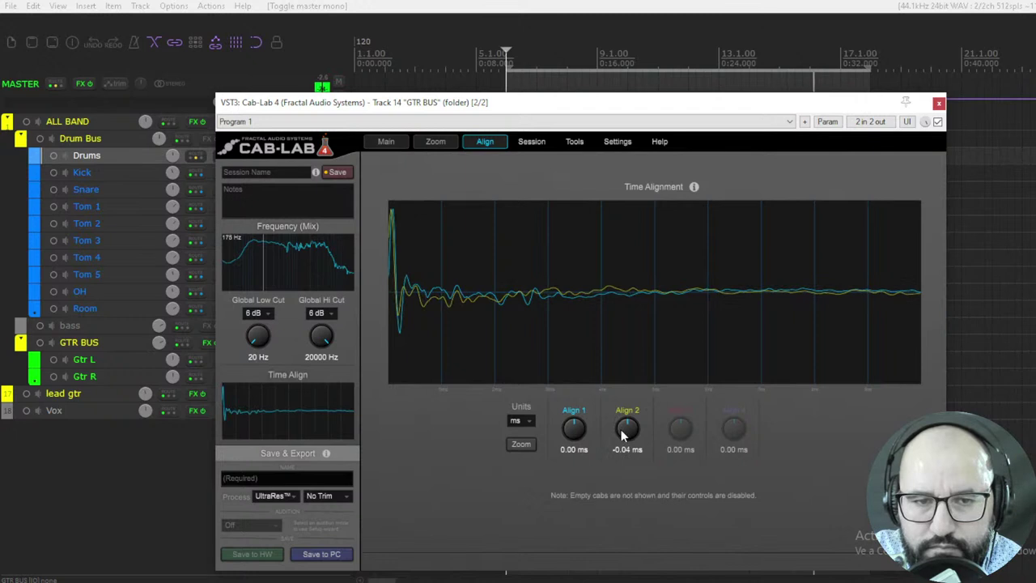
{"action": "scroll", "coordinate": [625, 435], "scroll_direction": "up", "scroll_amount": 1}
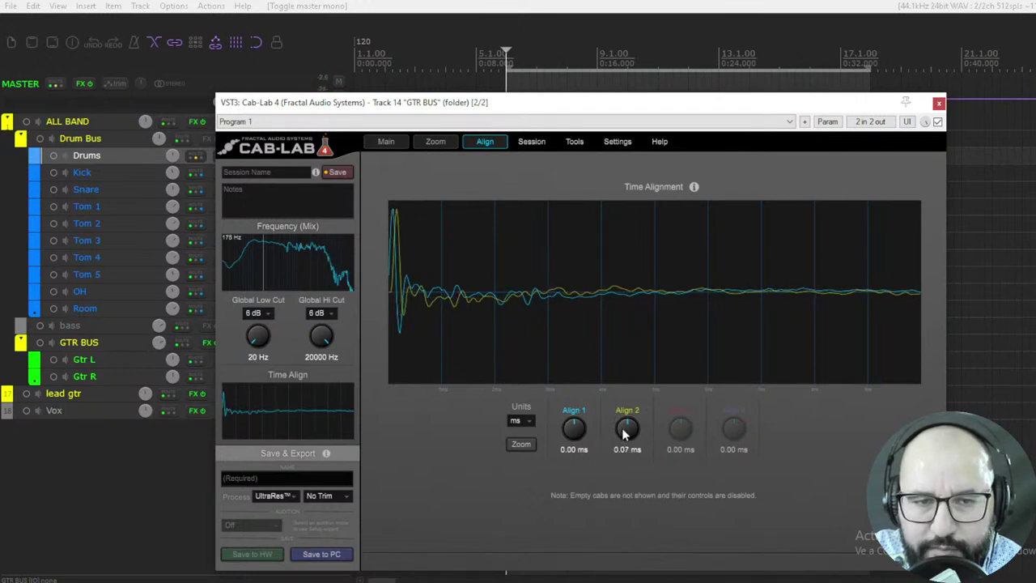
{"action": "scroll", "coordinate": [625, 435], "scroll_direction": "down", "scroll_amount": 1}
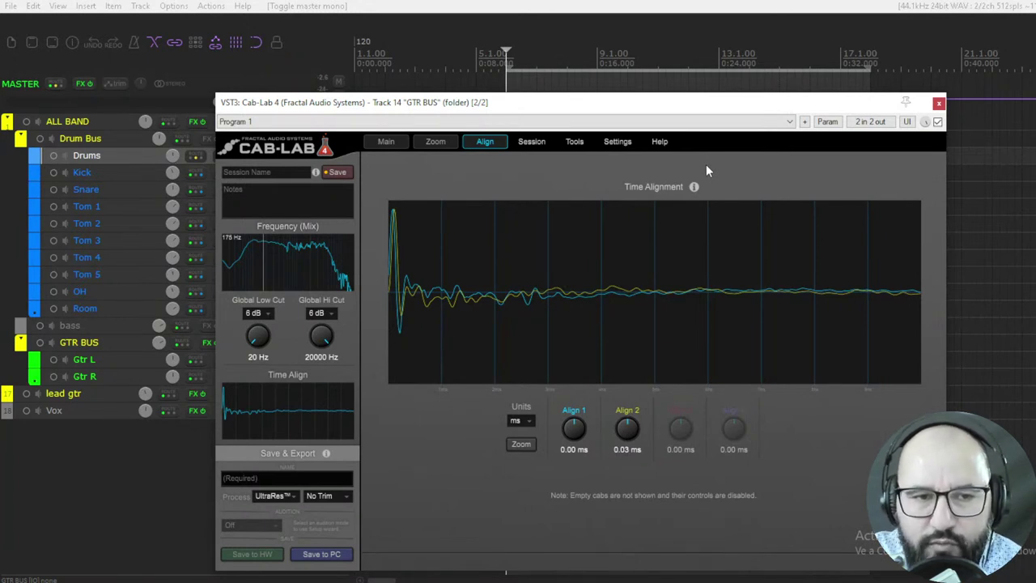
- Switch to the Brave browser with the music production website's home page and reveal its FREE resource categories
{"action": "key", "text": "alt+Tab"}
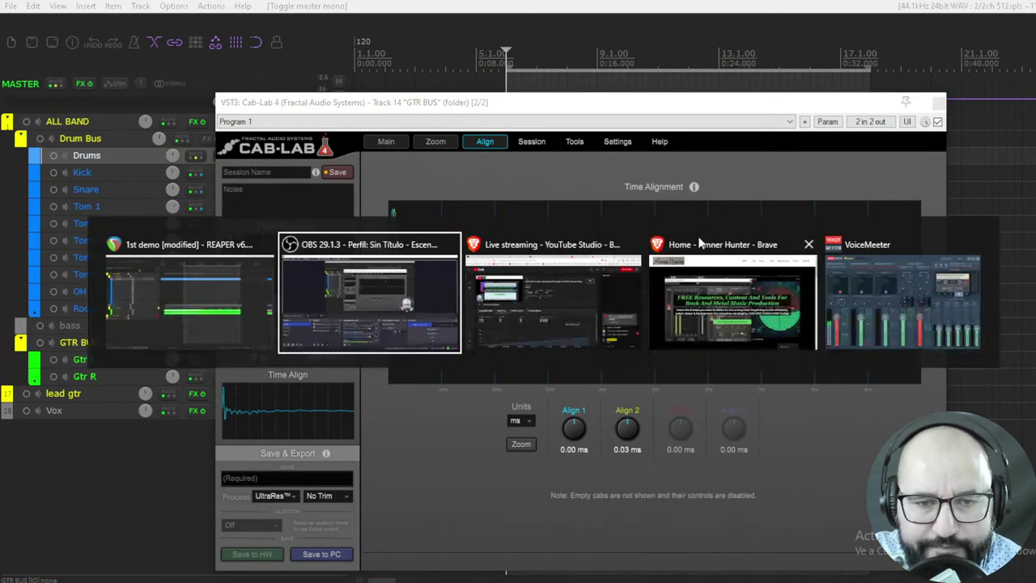
{"action": "left_click", "coordinate": [156, 456]}
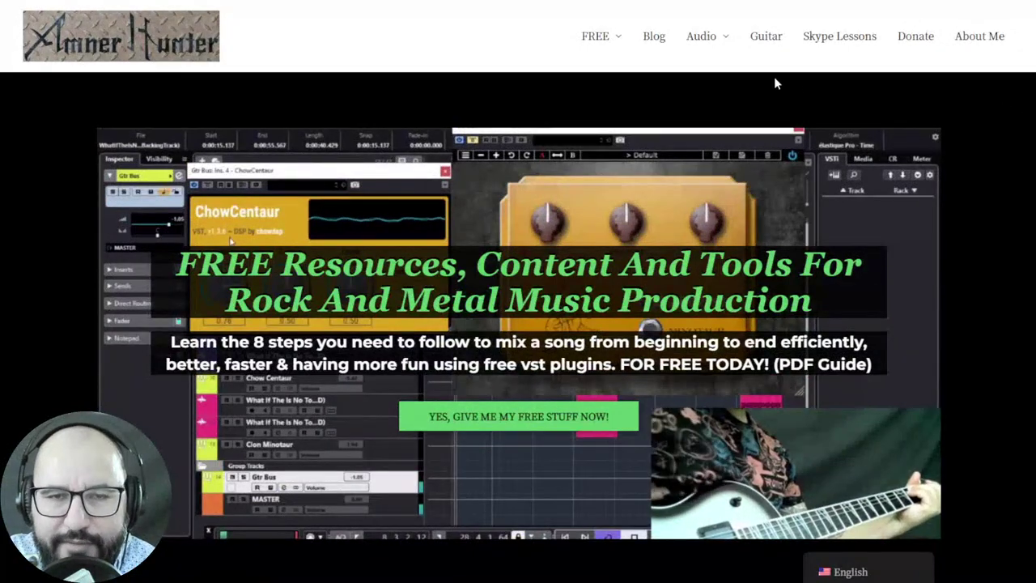
{"action": "mouse_move", "coordinate": [599, 45]}
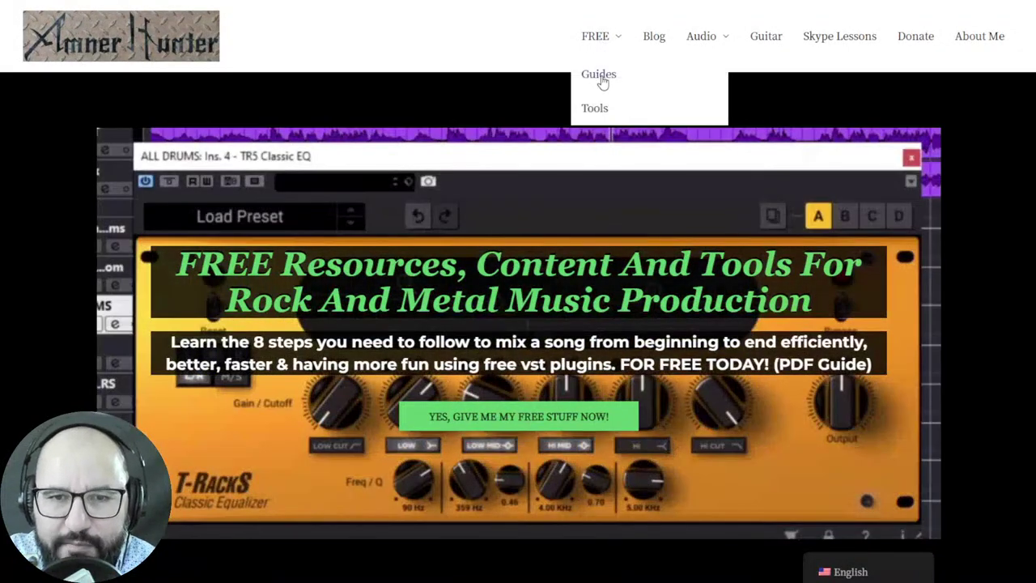